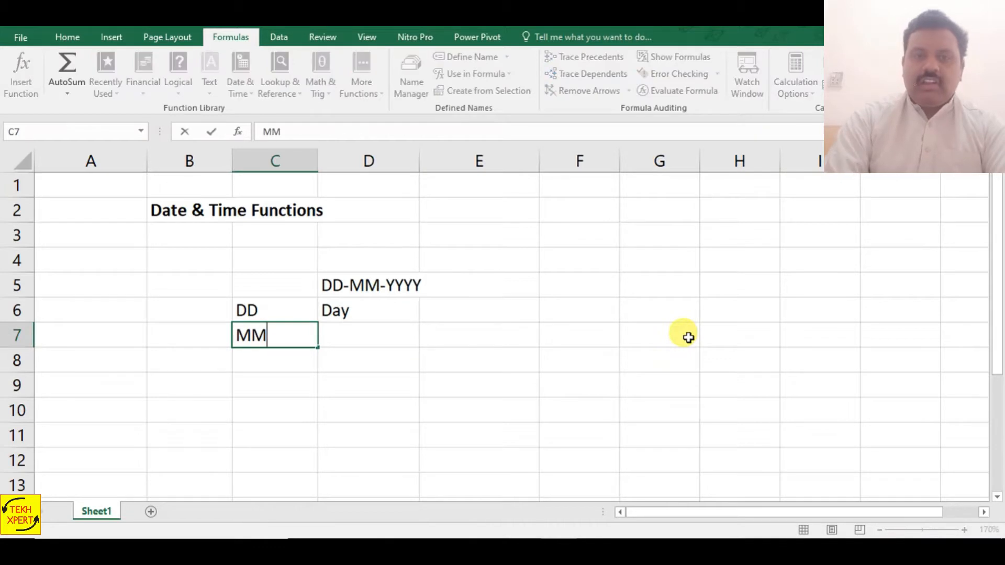
Describe the MM code in cell D7 as "2 Digits of Month".
{"action": "key", "text": "Tab"}
{"action": "type", "text": "2 Digits of "}
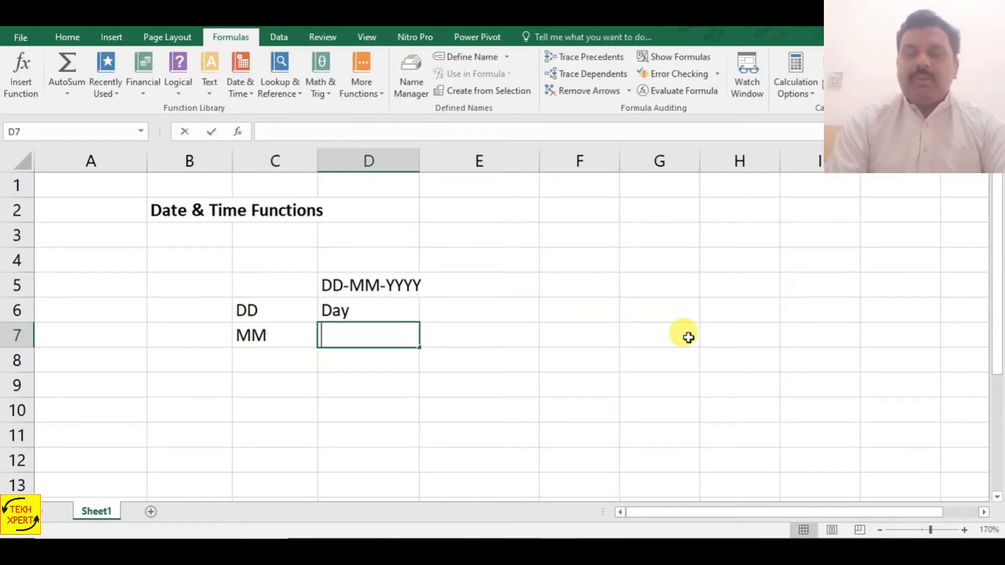
{"action": "type", "text": "Month"}
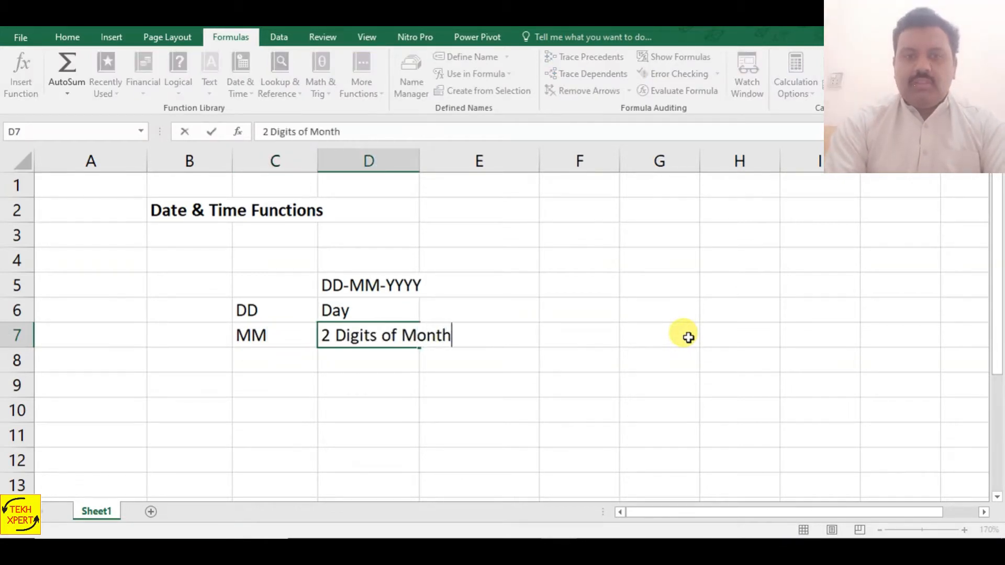
{"action": "key", "text": "Return"}
Add the year code YYYYY in cell C8 with the description "Year" in D8.
{"action": "type", "text": "YYYYY"}
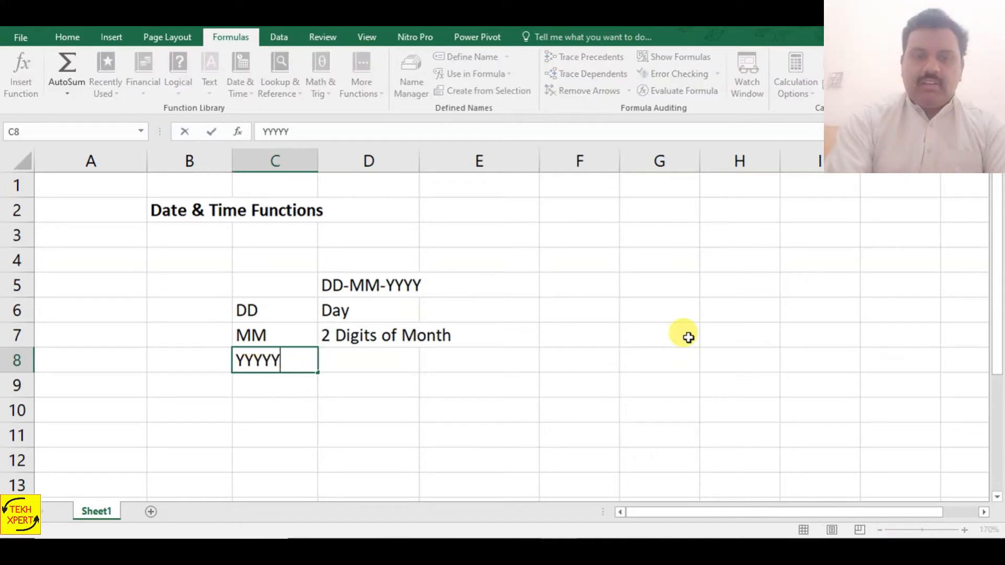
{"action": "key", "text": "Tab"}
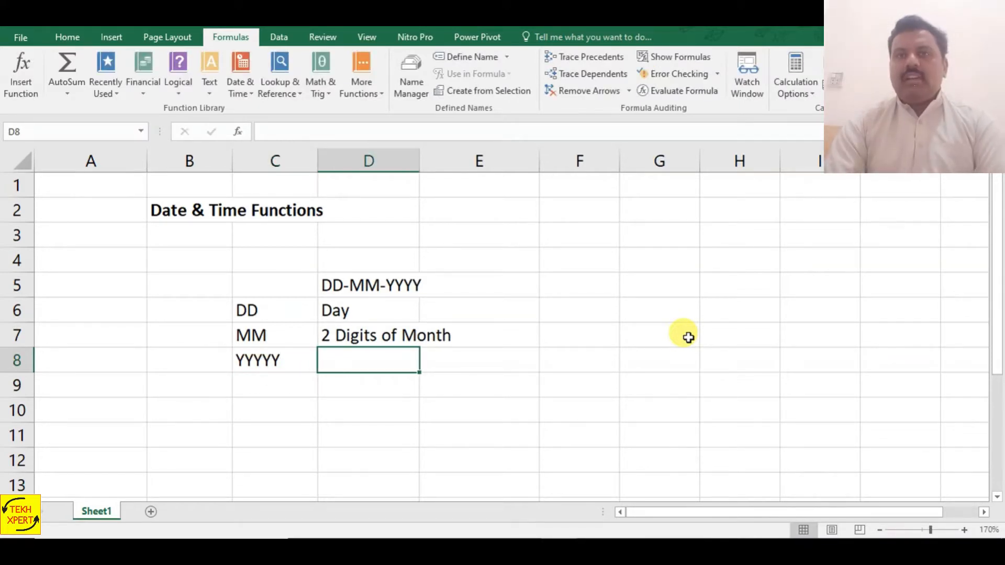
{"action": "type", "text": "Year"}
{"action": "key", "text": "Return"}
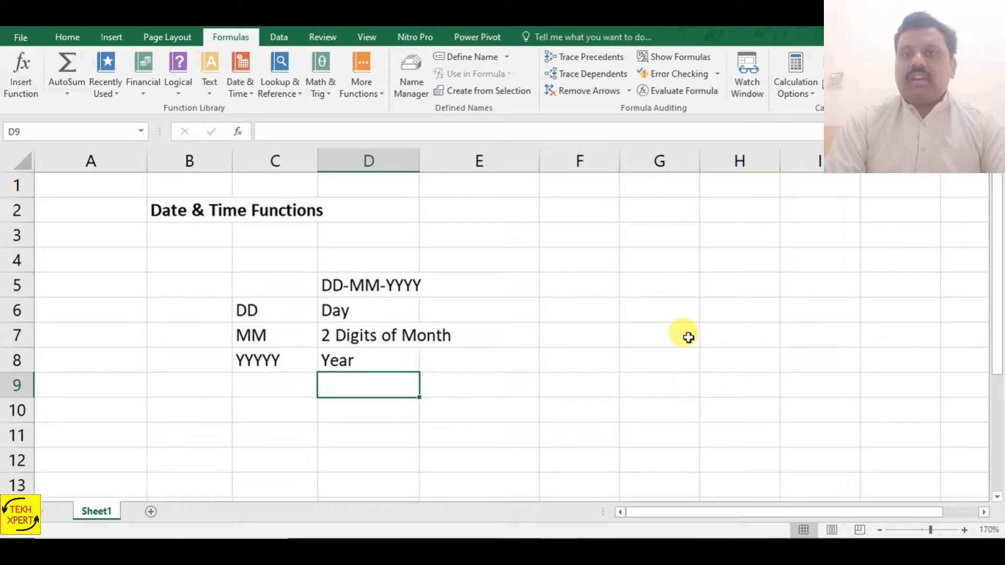
Add the code DDD in cell C10 with the description "First 3 Characters of Day" in D10.
{"action": "key", "text": "Left"}
{"action": "key", "text": "Down"}
{"action": "key", "text": "Up"}
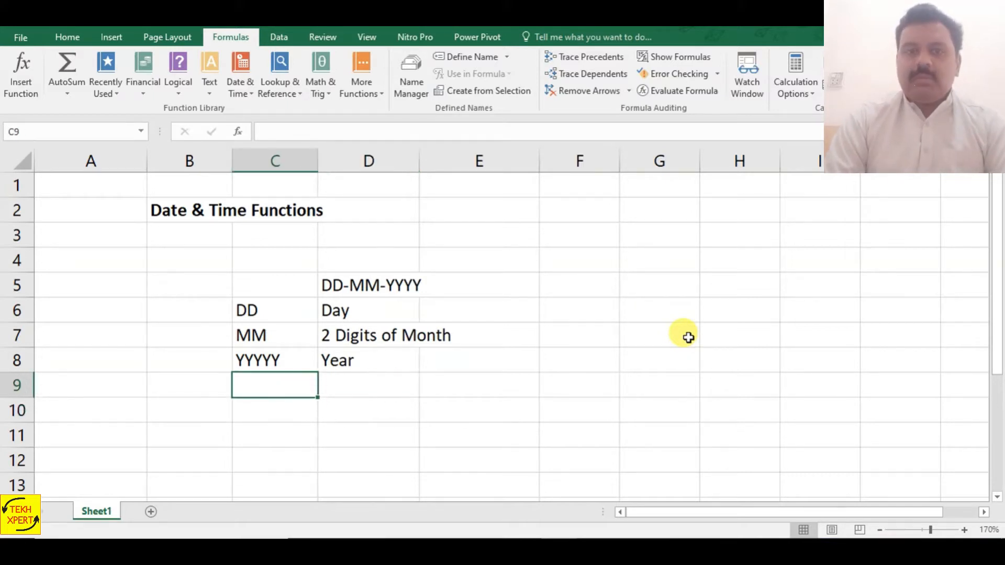
{"action": "key", "text": "Down"}
{"action": "type", "text": "DDD"}
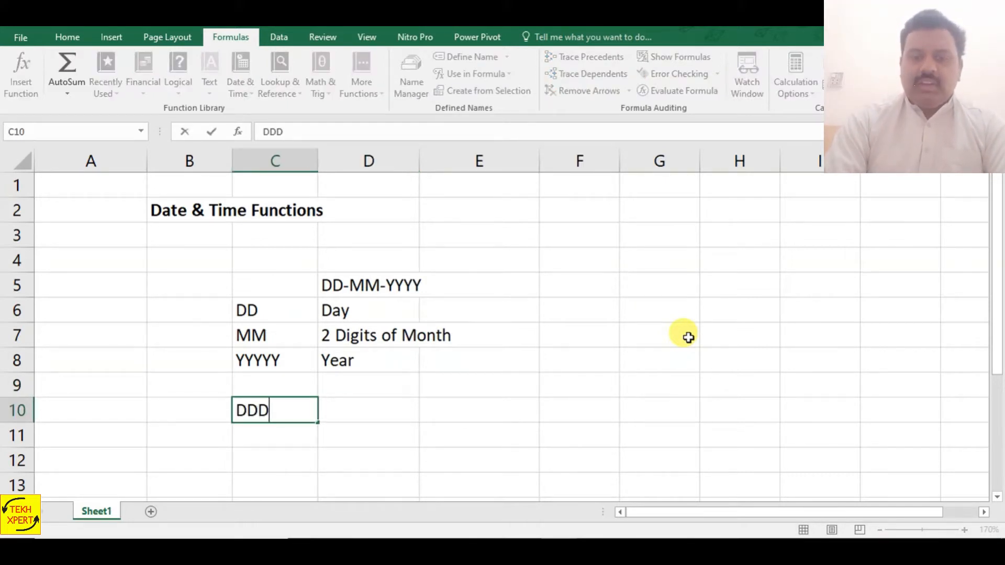
{"action": "key", "text": "Tab"}
{"action": "type", "text": "Firs"}
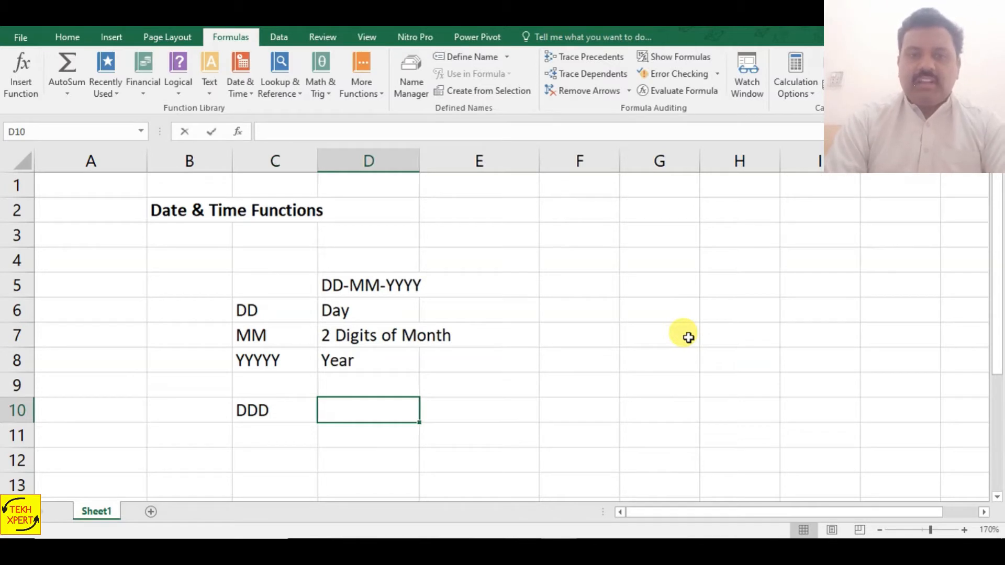
{"action": "type", "text": "t 3 Charactes"}
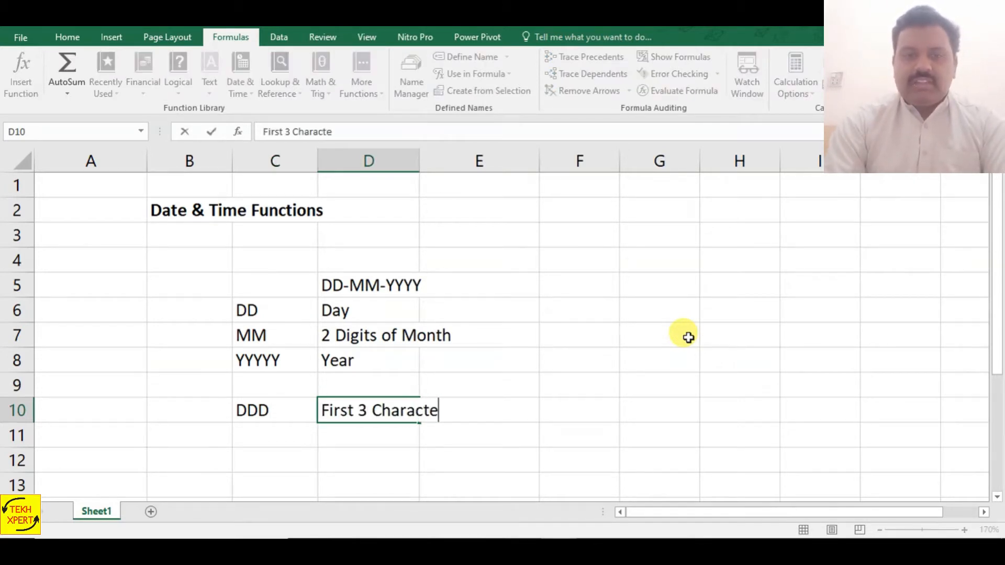
{"action": "key", "text": "BackSpace"}
{"action": "key", "text": "BackSpace"}
{"action": "type", "text": "ers of "}
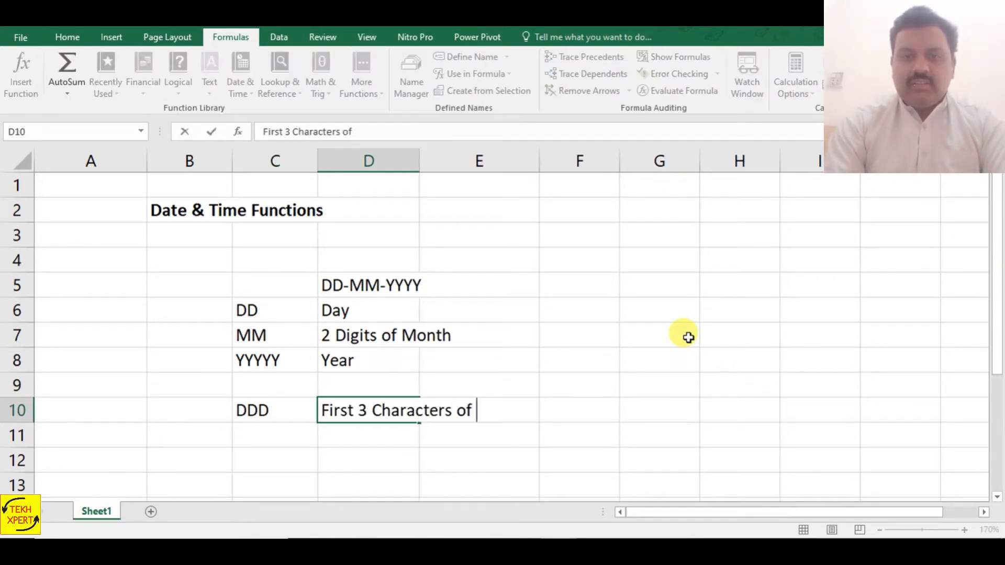
{"action": "type", "text": "Day"}
{"action": "key", "text": "Return"}
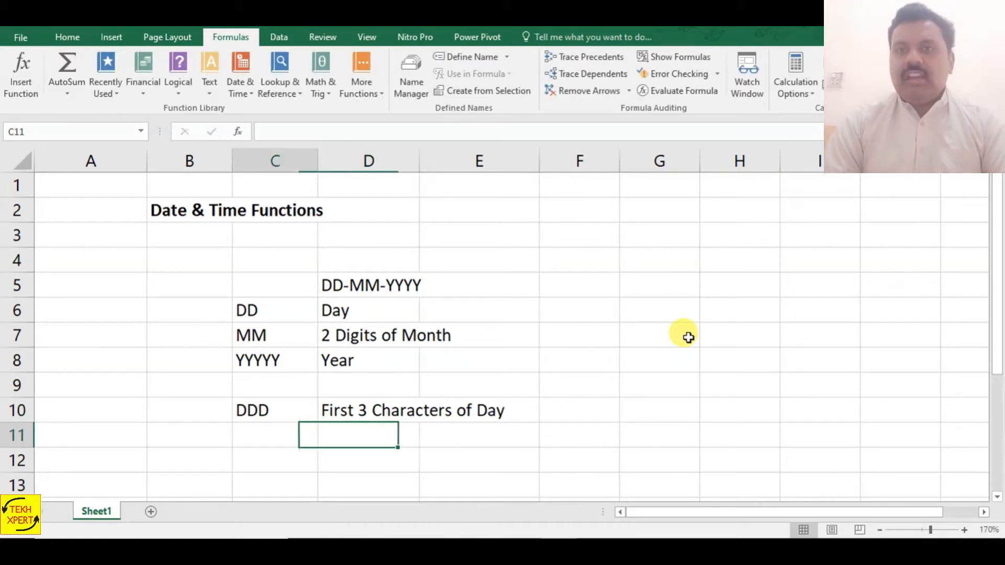
Add the code MMM in cell C11 with the description "First 3 Characters of Month" in D11.
{"action": "key", "text": "Left"}
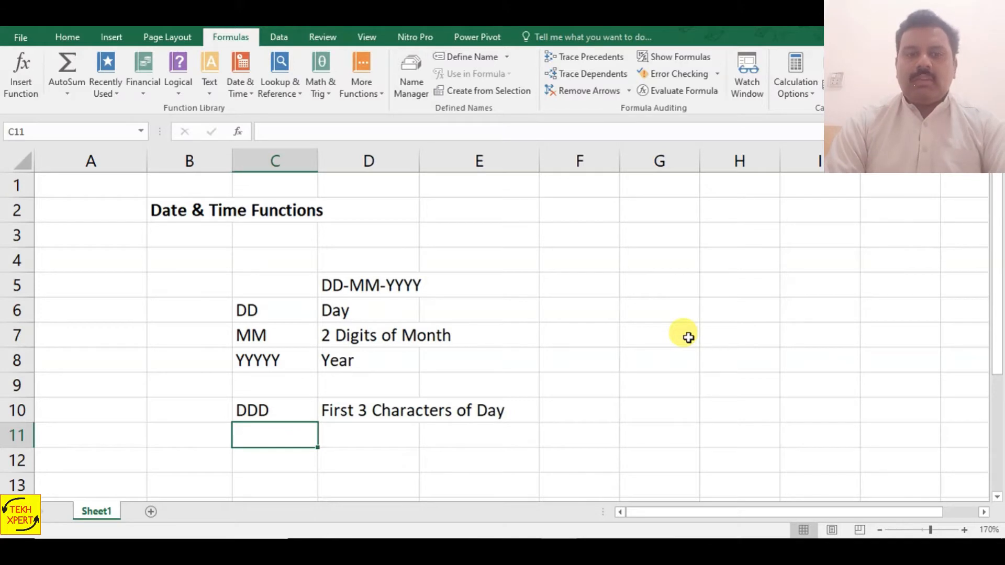
{"action": "type", "text": "MMM"}
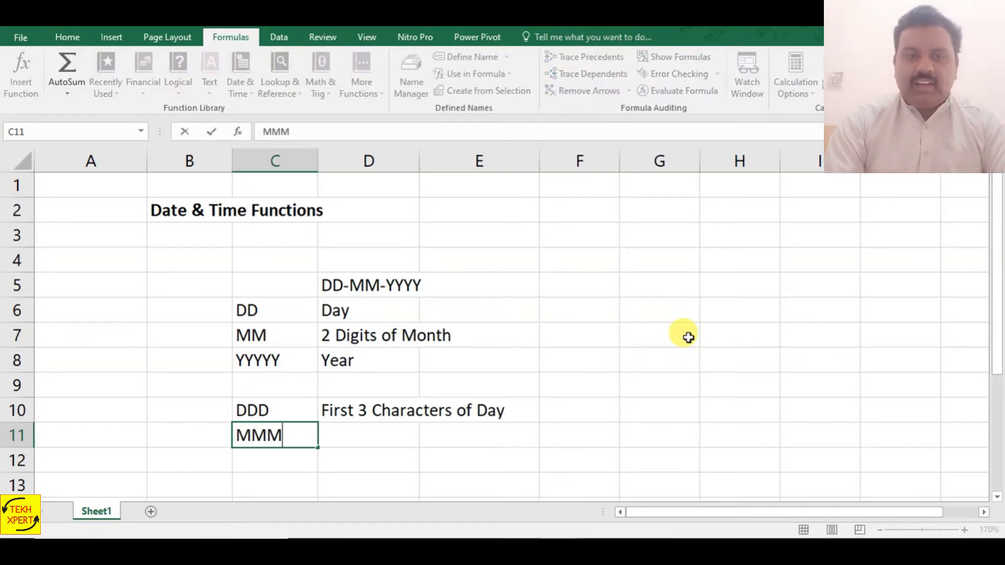
{"action": "key", "text": "Tab"}
{"action": "type", "text": "First 3 Characters of "}
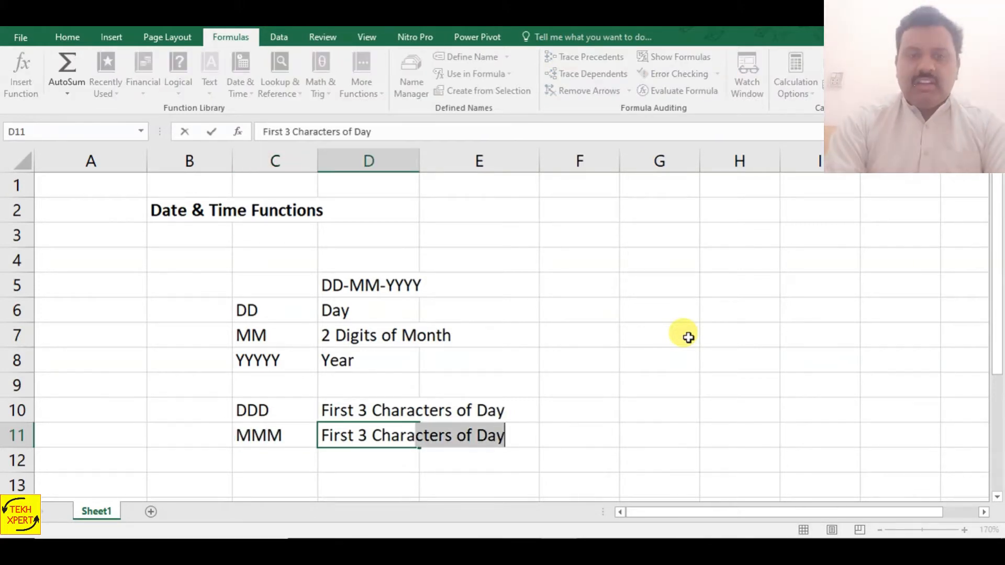
{"action": "type", "text": "Month"}
{"action": "key", "text": "Return"}
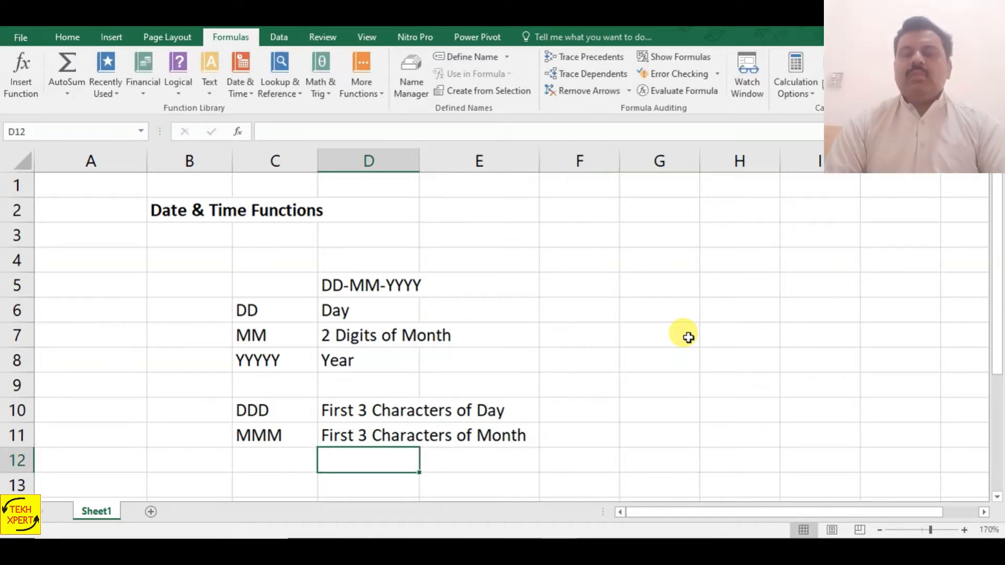
Add the code YY in cell C12 with the description "02 Digits of Year" in D12.
{"action": "key", "text": "Left"}
{"action": "type", "text": "YY"}
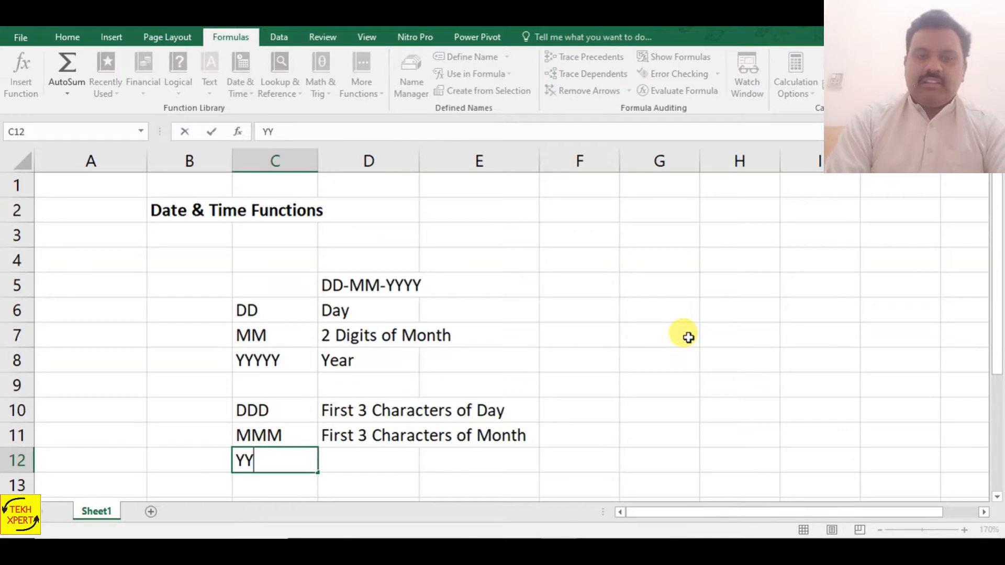
{"action": "key", "text": "Tab"}
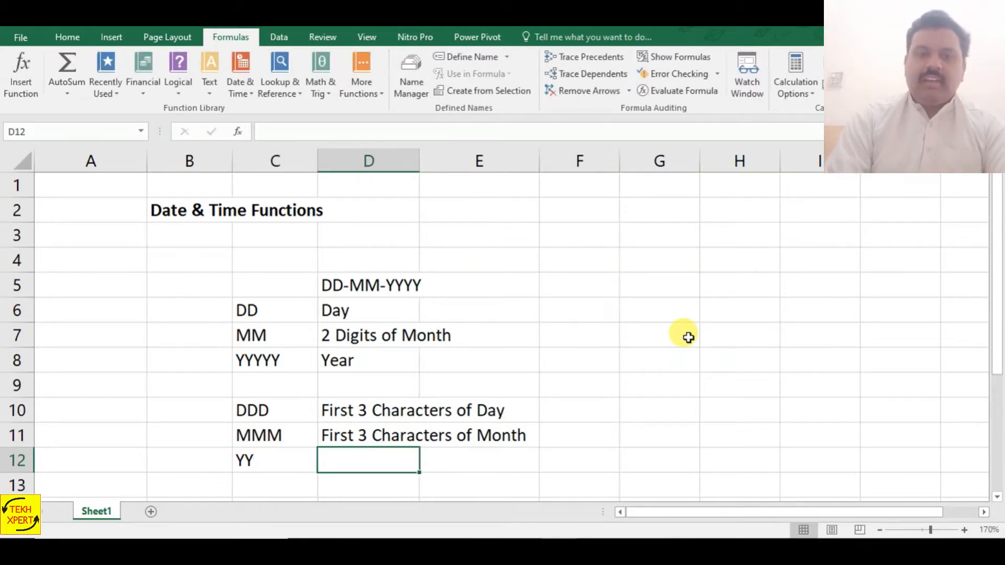
{"action": "type", "text": "02 Digits of Yea"}
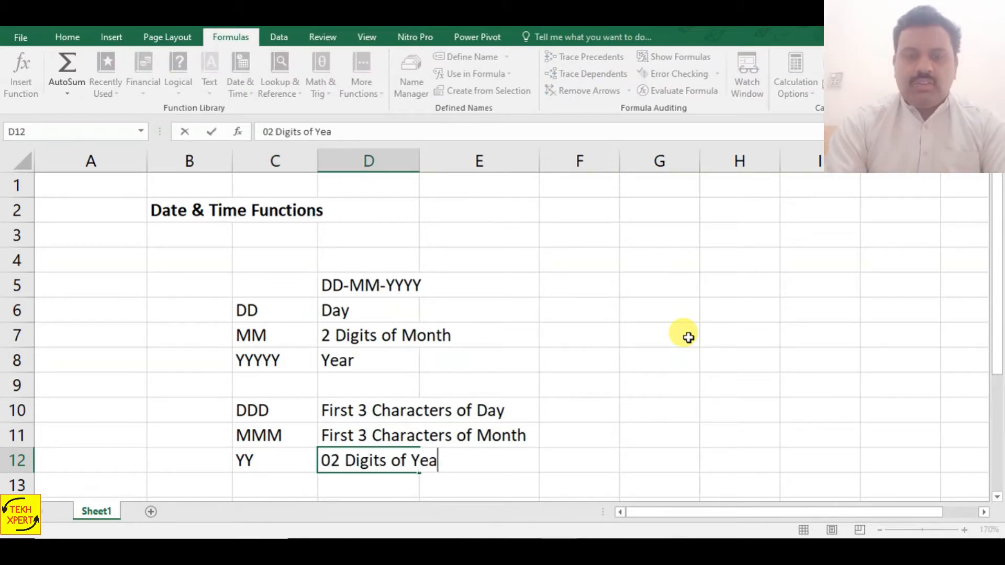
{"action": "type", "text": "r"}
{"action": "key", "text": "Return"}
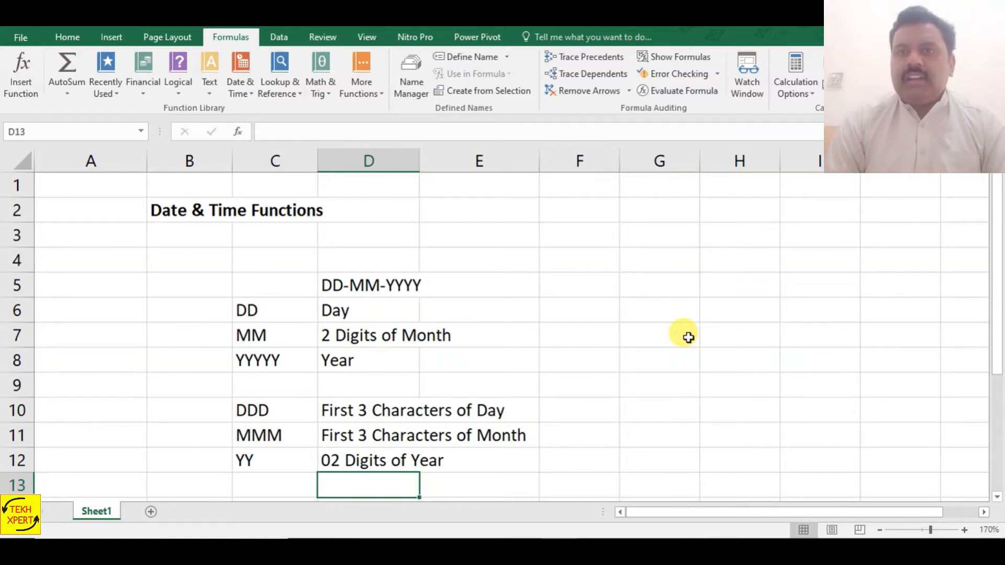
Format the DD-MM-YYYY heading in D5 with yellow fill and bold red text, and autofit column D.
{"action": "left_click", "coordinate": [390, 284]}
{"action": "left_click", "coordinate": [67, 37]}
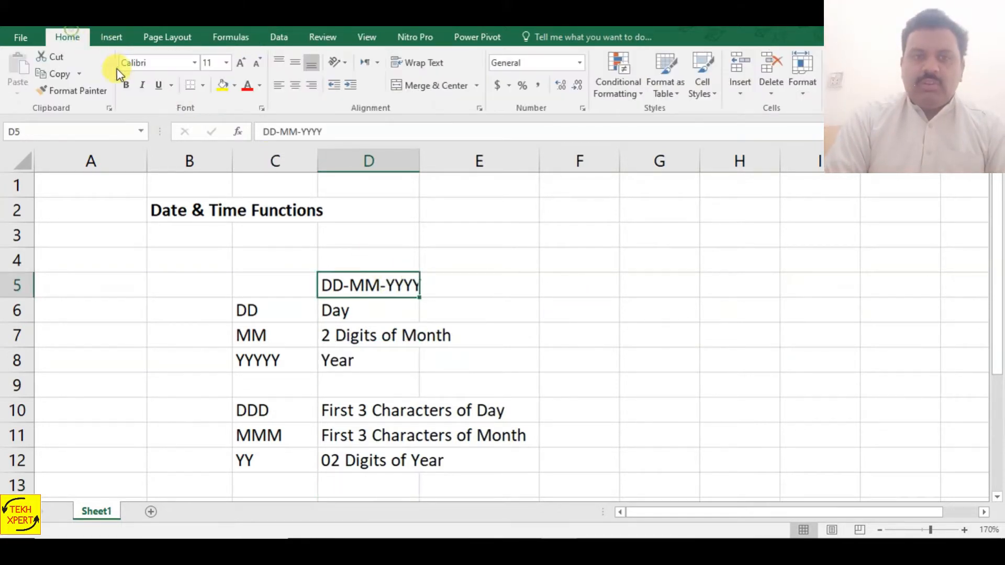
{"action": "left_click", "coordinate": [223, 86]}
{"action": "left_click", "coordinate": [247, 85]}
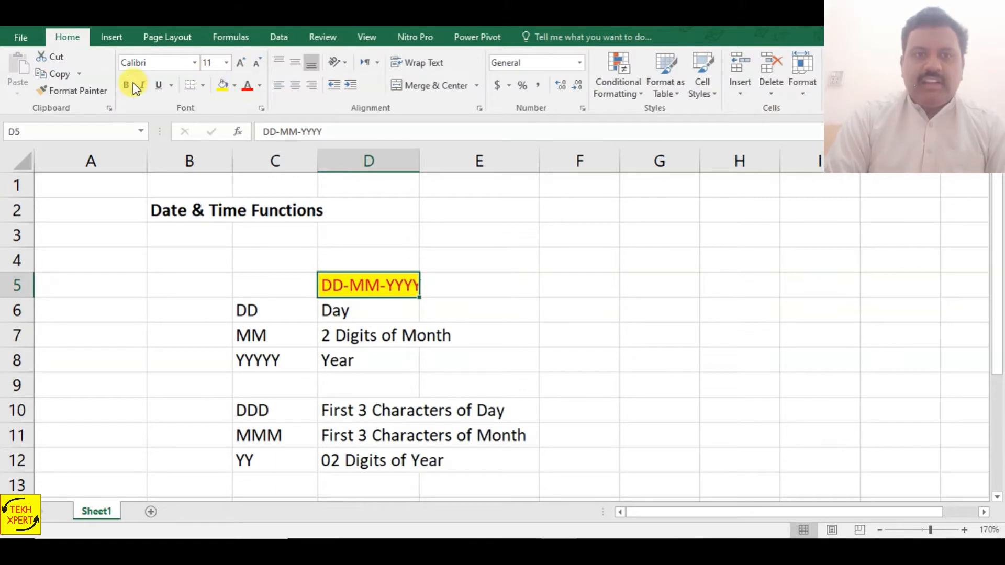
{"action": "left_click", "coordinate": [125, 85]}
{"action": "double_click", "coordinate": [420, 160]}
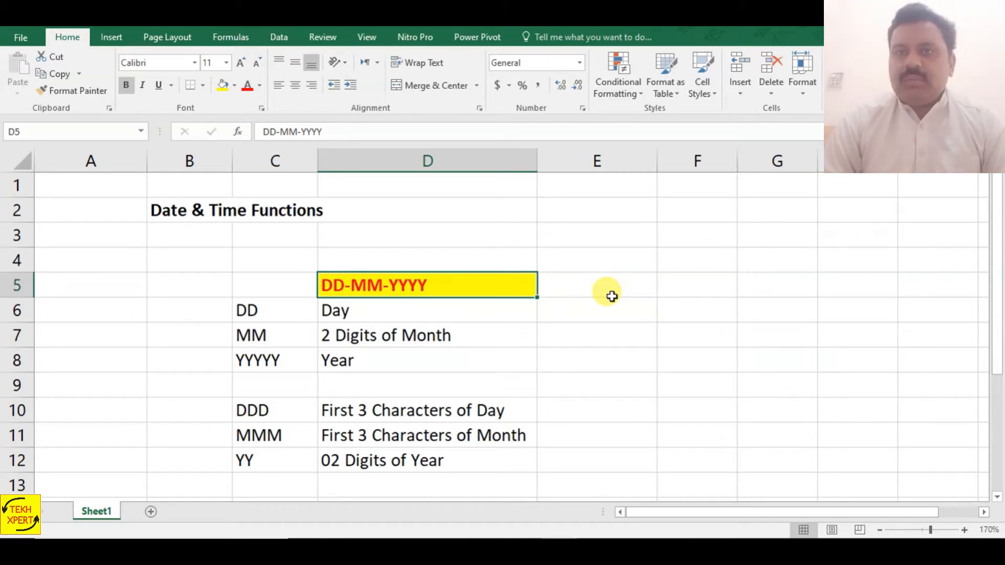
Enter the alternative date format YYYY-MM-DD in cell F5 and autofit the column width to it.
{"action": "key", "text": "Right"}
{"action": "key", "text": "Right"}
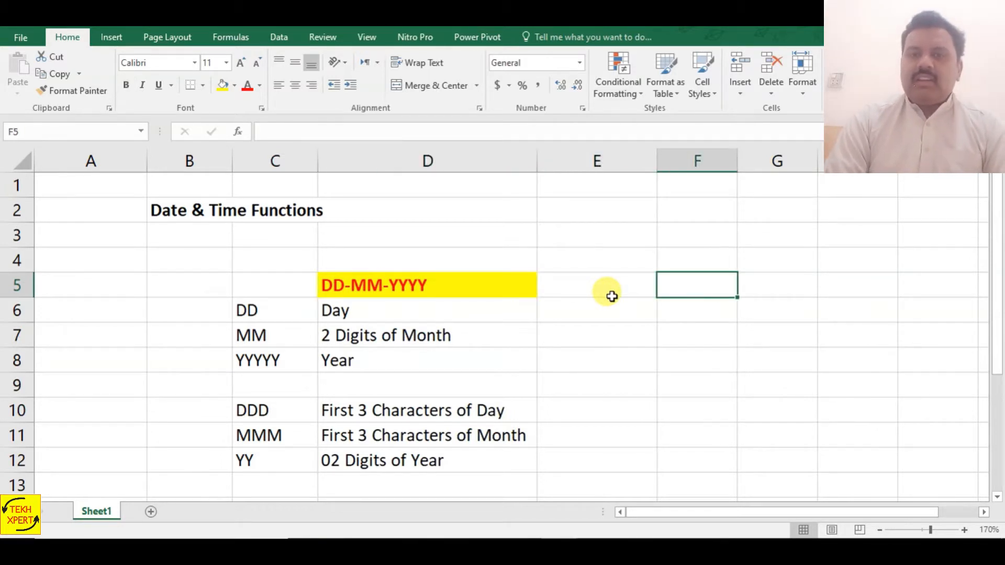
{"action": "type", "text": "YYYY-"}
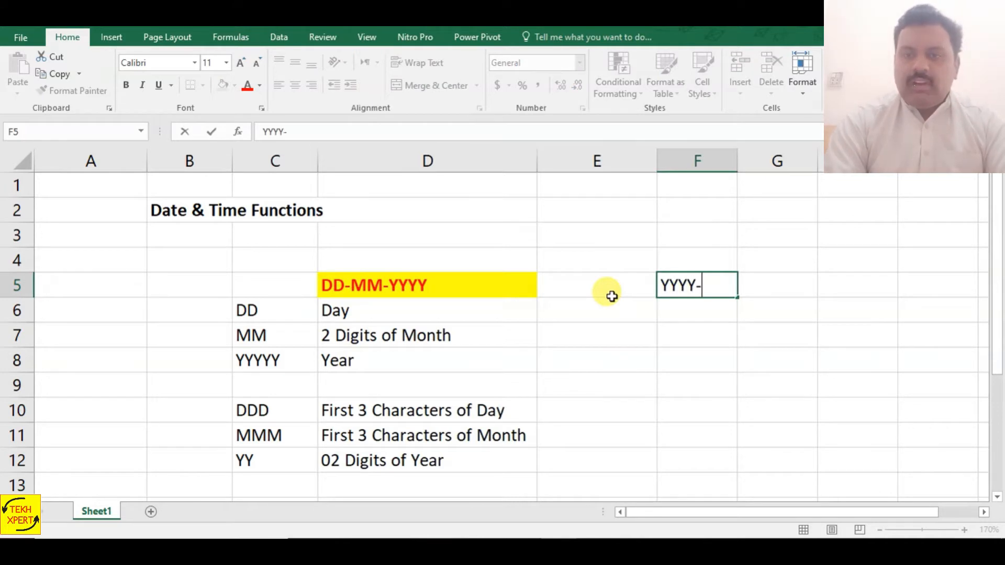
{"action": "type", "text": "MM-DD"}
{"action": "key", "text": "Return"}
{"action": "key", "text": "Up"}
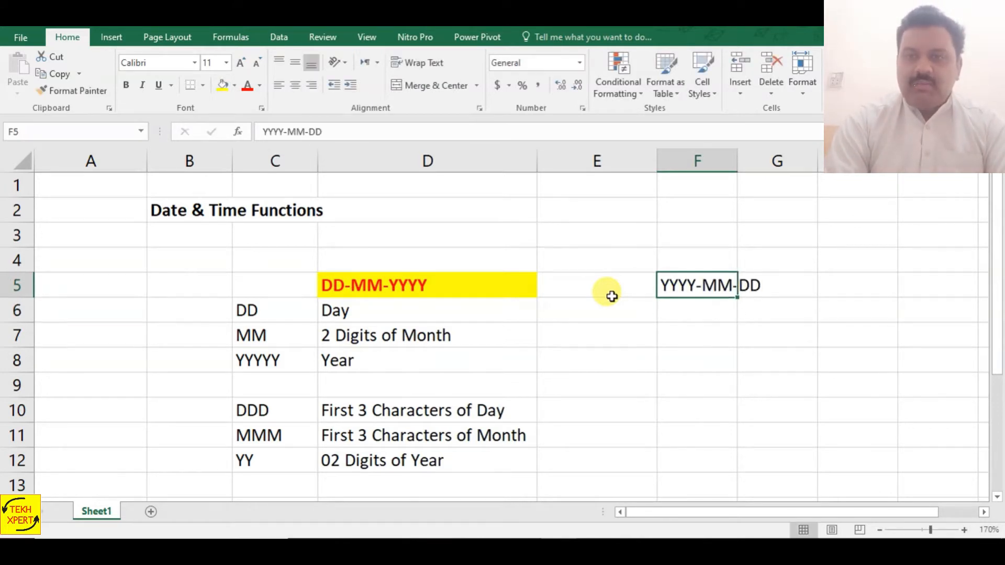
{"action": "key", "text": "alt+h"}
{"action": "key", "text": "o"}
{"action": "key", "text": "i"}
{"action": "key", "text": "Down"}
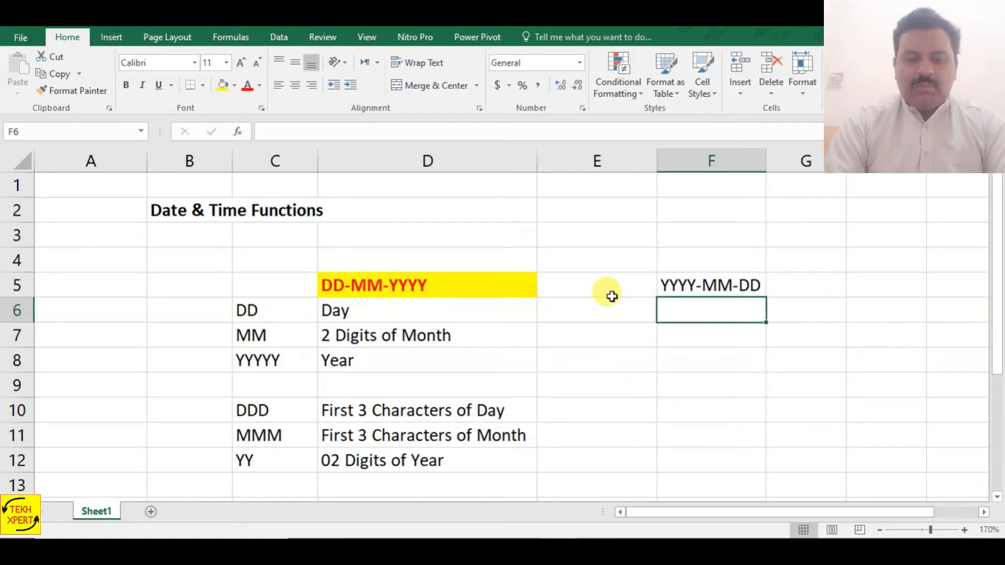
Switch to the Windows Control Panel and open the Region settings.
{"action": "key", "text": "super"}
{"action": "type", "text": "cont"}
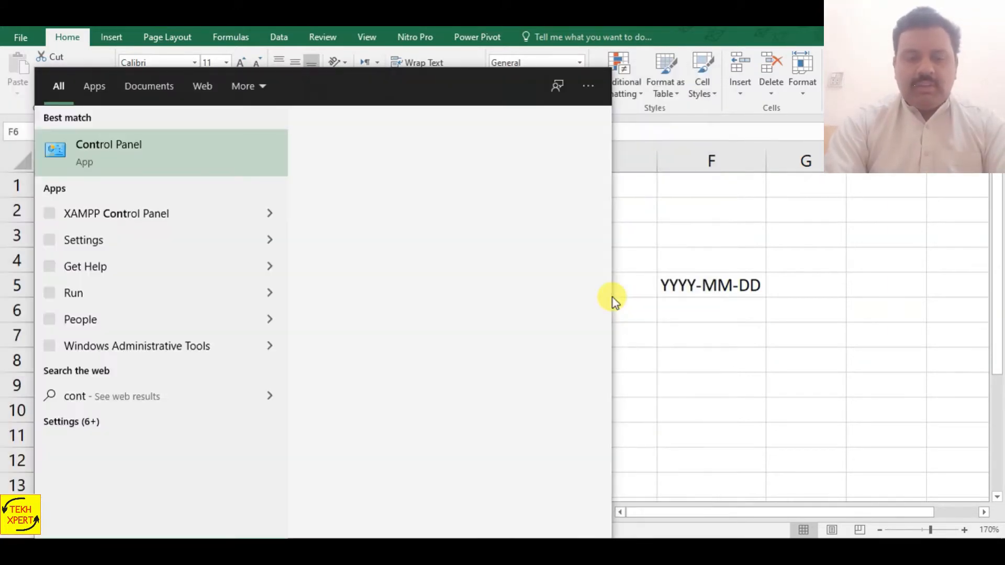
{"action": "type", "text": "rol"}
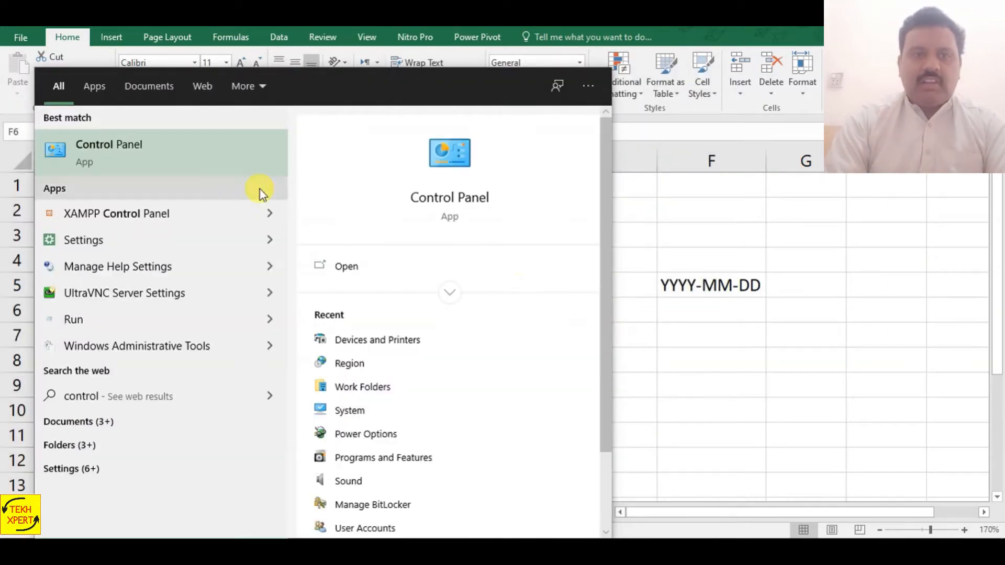
{"action": "left_click", "coordinate": [178, 165]}
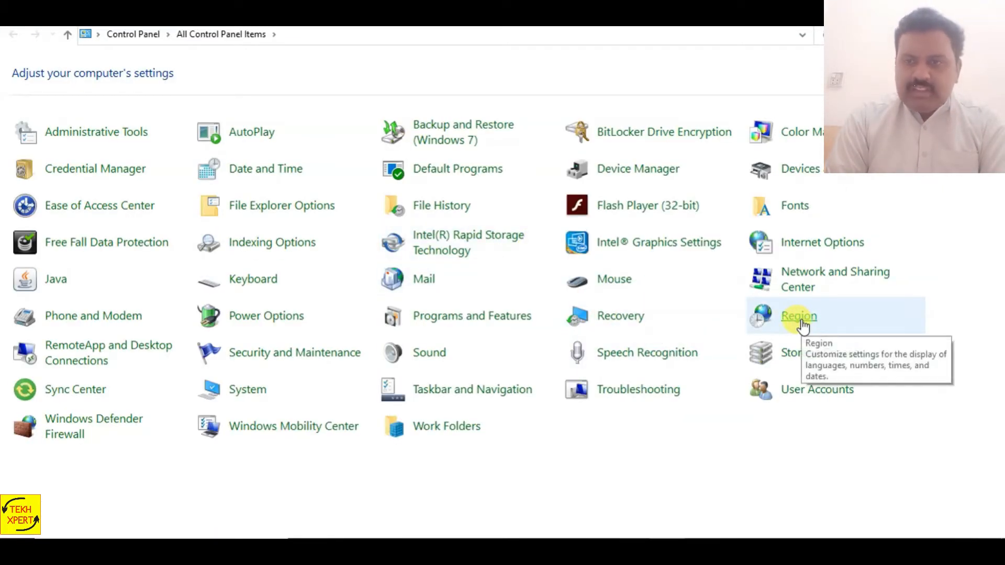
{"action": "left_click", "coordinate": [774, 317]}
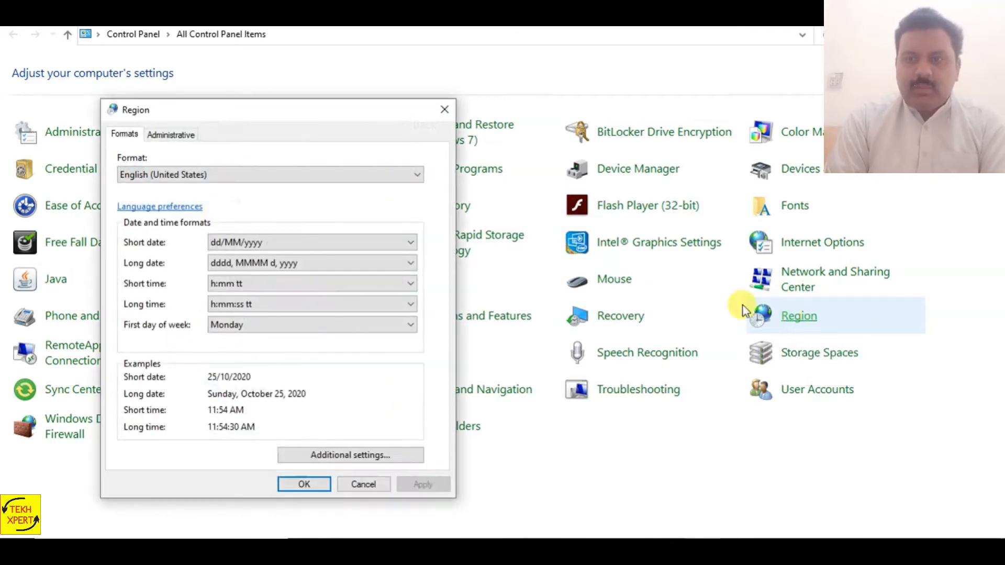
{"action": "left_click_drag", "start_coordinate": [231, 112], "coordinate": [336, 100]}
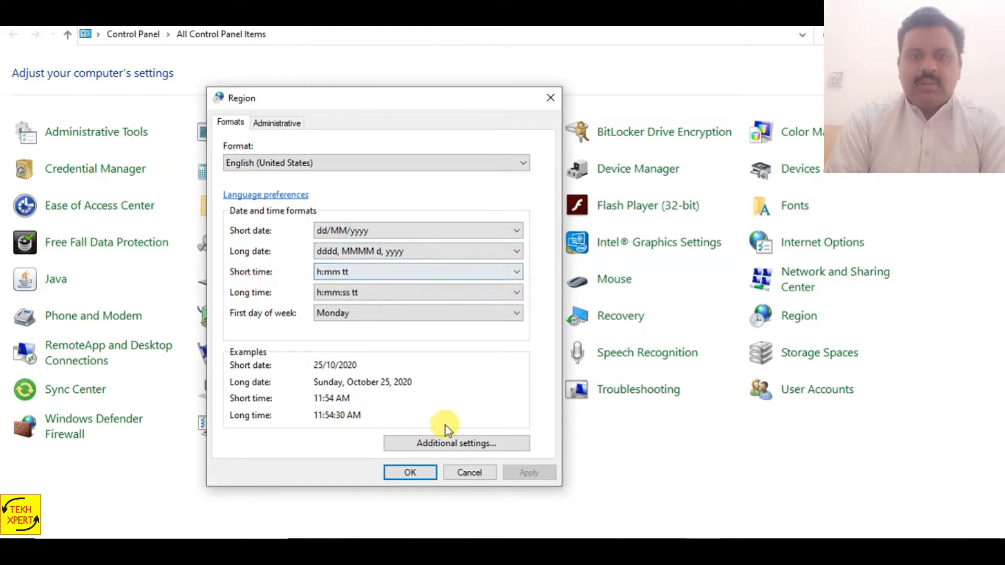
Review the short date format choices in the additional date settings and leave the Region settings without saving any changes.
{"action": "left_click", "coordinate": [452, 444]}
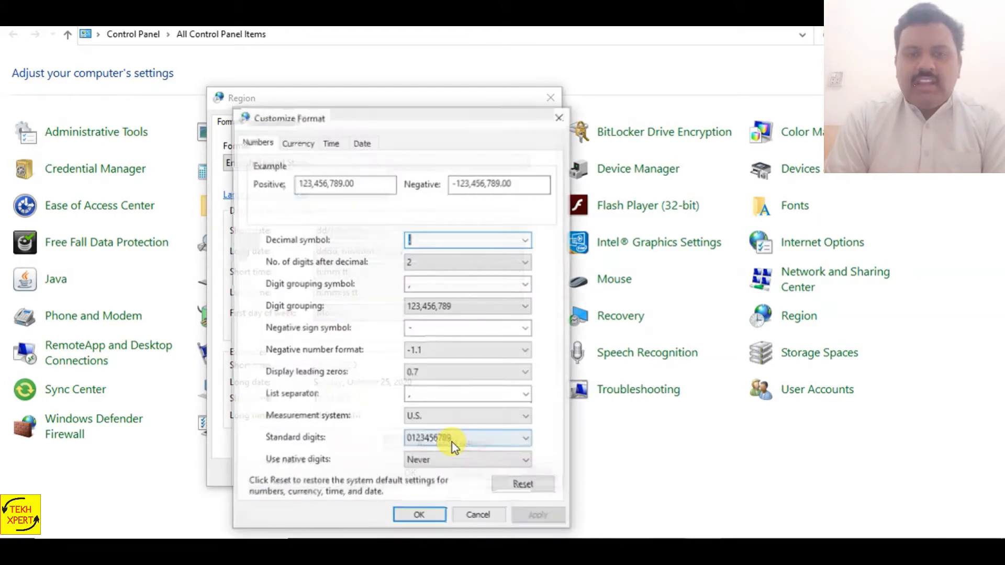
{"action": "left_click", "coordinate": [363, 142]}
{"action": "left_click", "coordinate": [540, 261]}
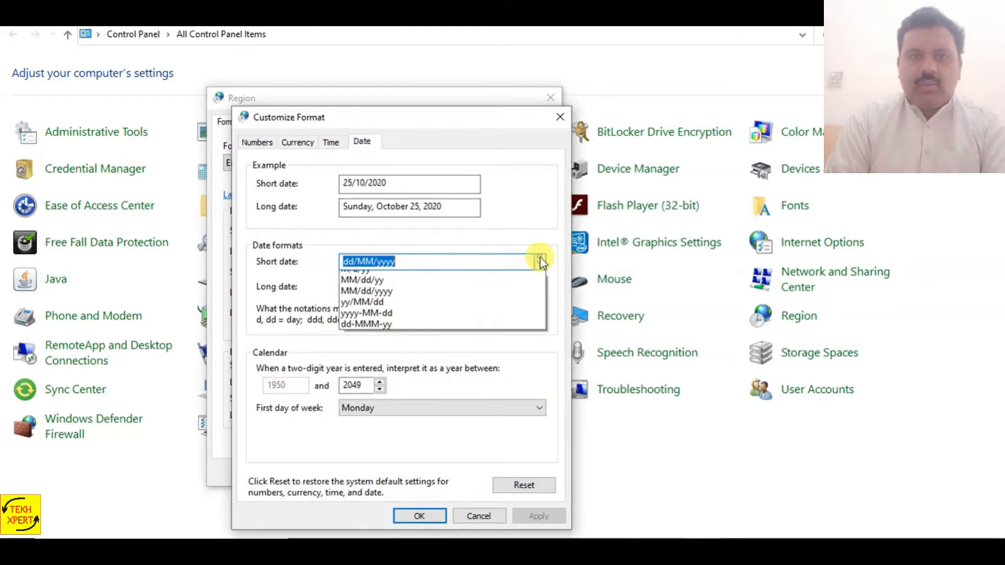
{"action": "left_click", "coordinate": [516, 283]}
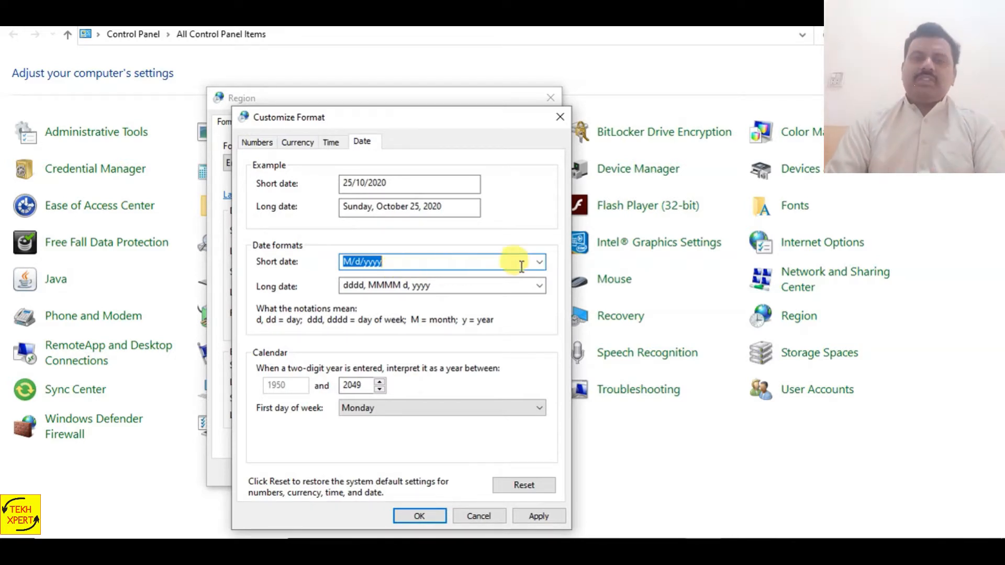
{"action": "left_click", "coordinate": [539, 263]}
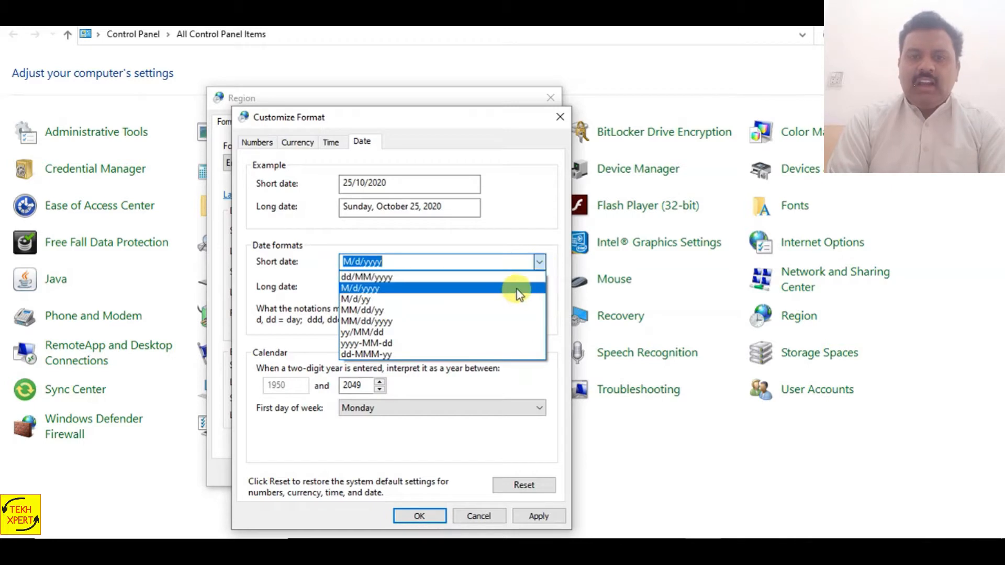
{"action": "left_click", "coordinate": [518, 278]}
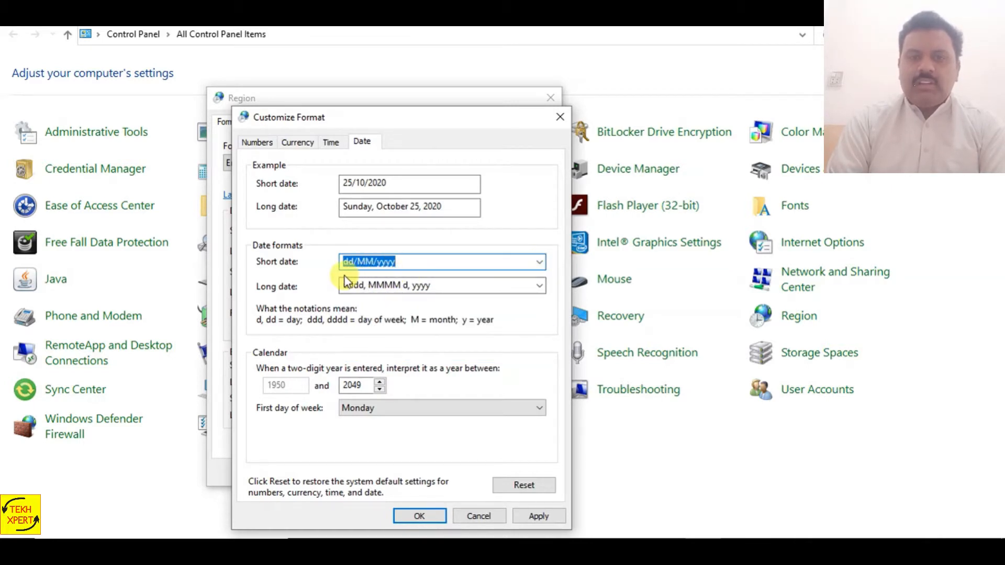
{"action": "left_click", "coordinate": [376, 416]}
{"action": "left_click", "coordinate": [439, 376]}
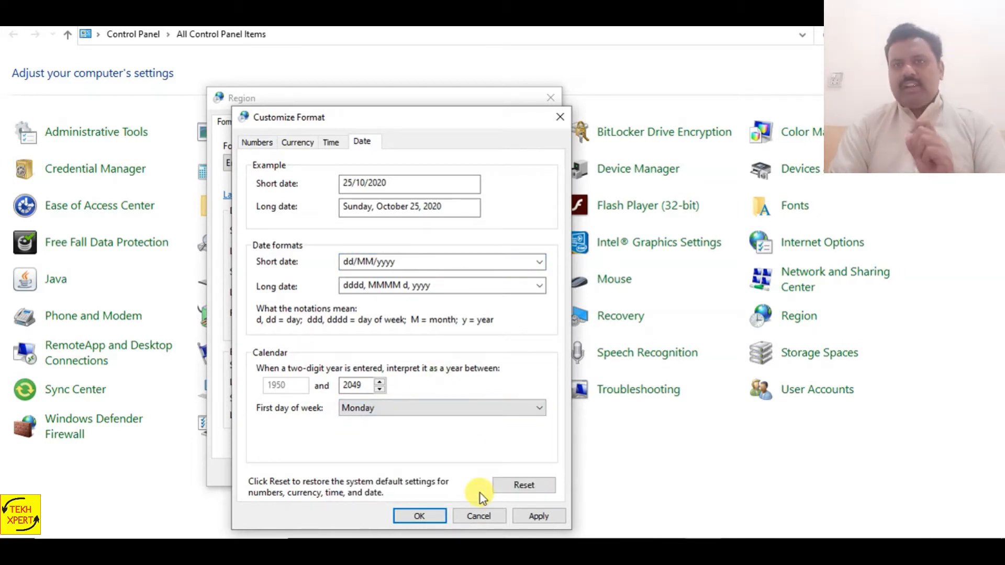
{"action": "left_click", "coordinate": [479, 516]}
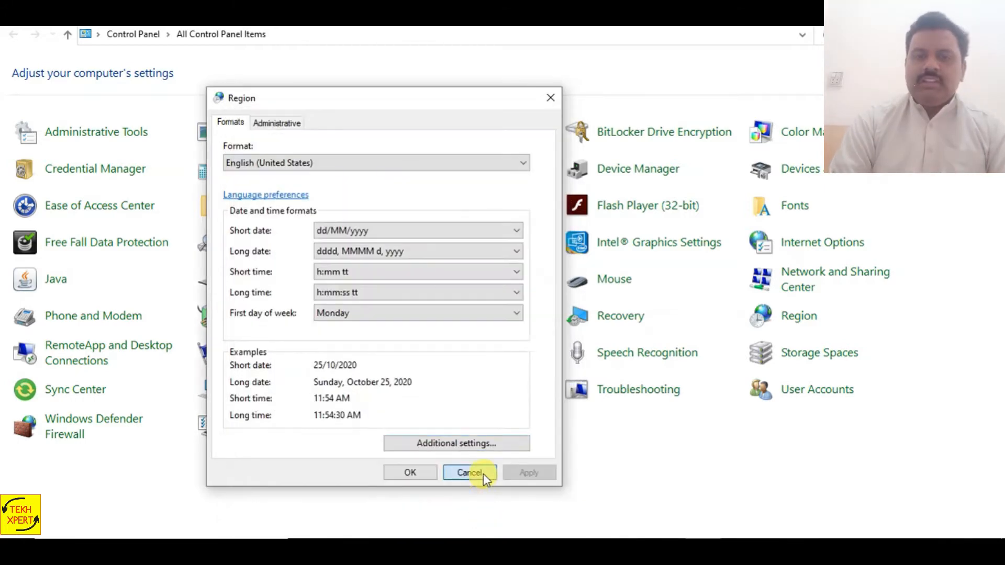
{"action": "left_click", "coordinate": [468, 473]}
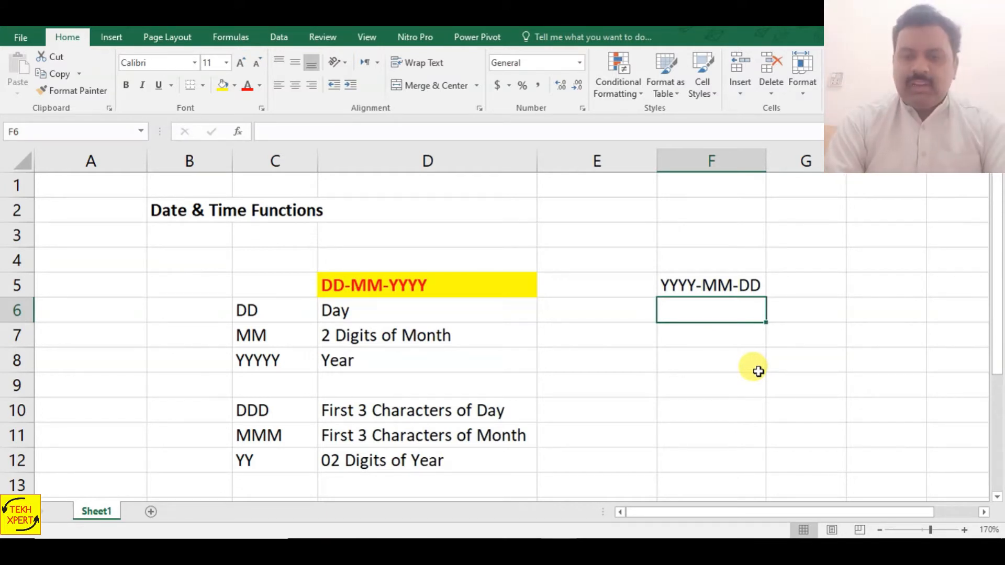
Replace the format text in cell F5 with the date 25/10/2020.
{"action": "type", "text": "2"}
{"action": "key", "text": "Escape"}
{"action": "key", "text": "Up"}
{"action": "key", "text": "Delete"}
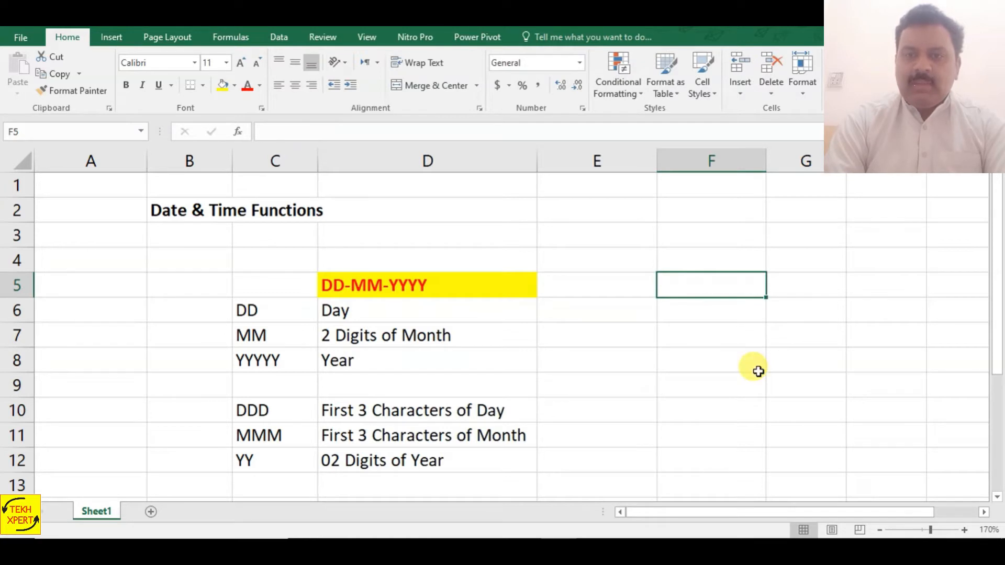
{"action": "type", "text": "25-10-20"}
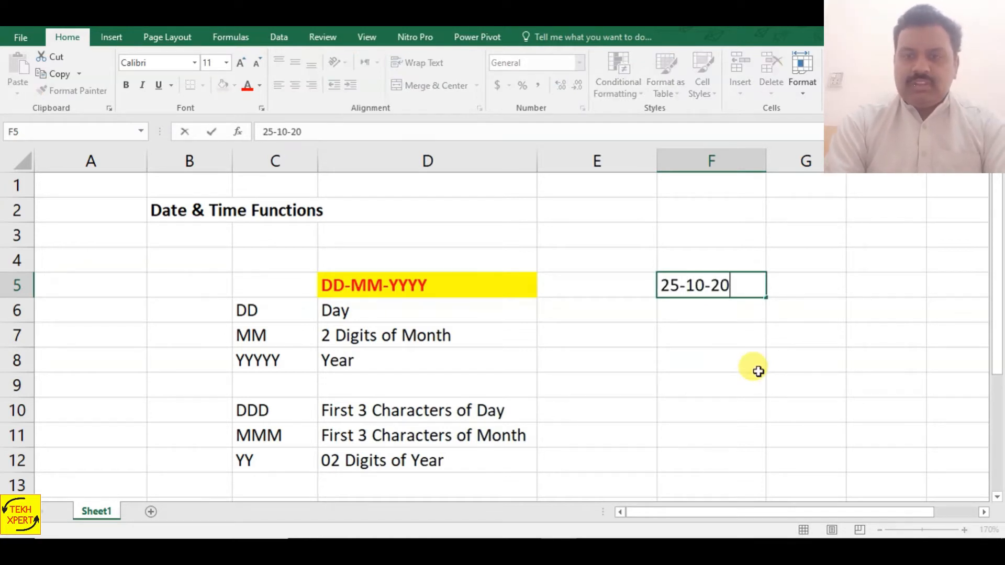
{"action": "key", "text": "Return"}
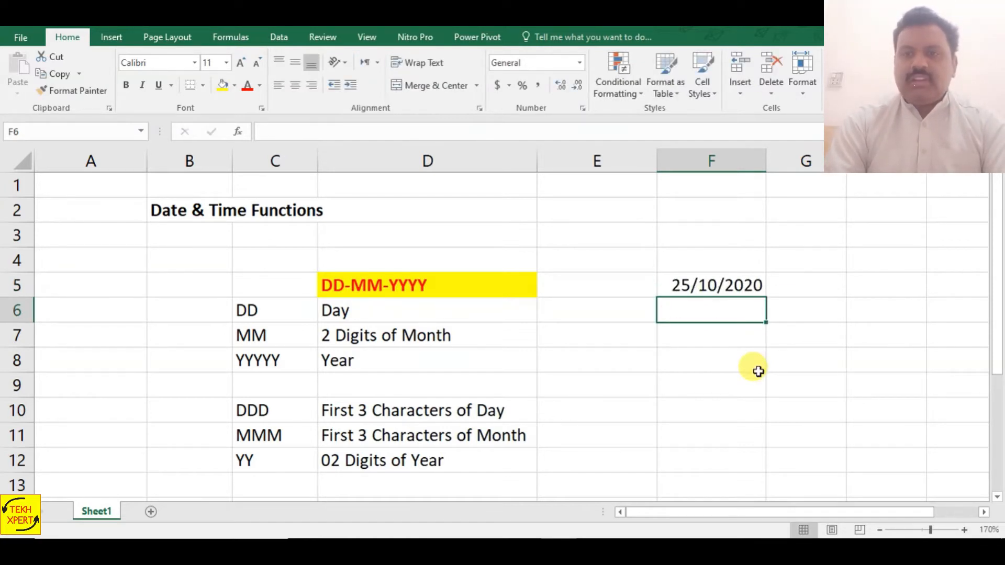
{"action": "left_click", "coordinate": [725, 279]}
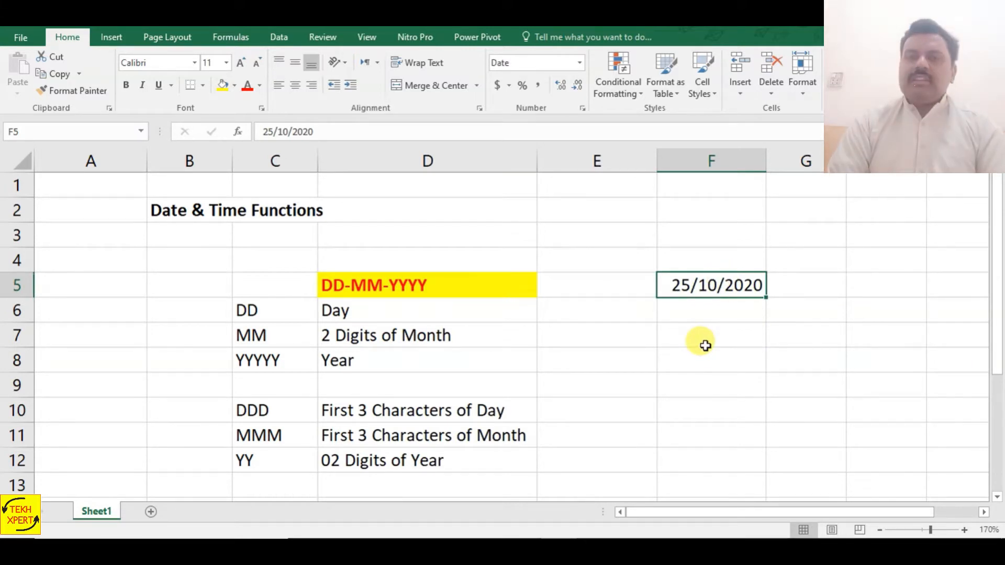
Enter the date 25-Oct-2020 in cell E2.
{"action": "left_click", "coordinate": [627, 217]}
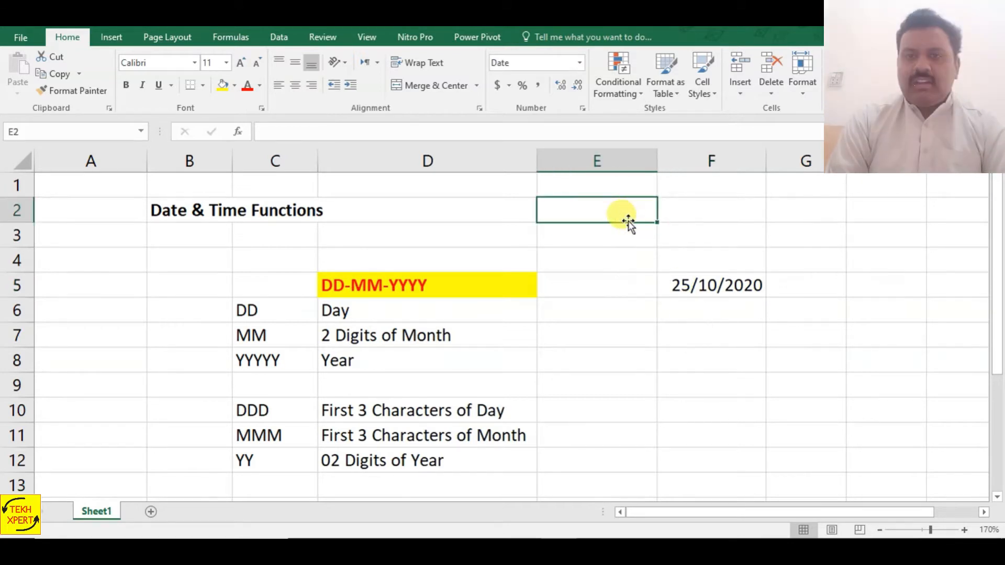
{"action": "type", "text": "25-Oct-2020"}
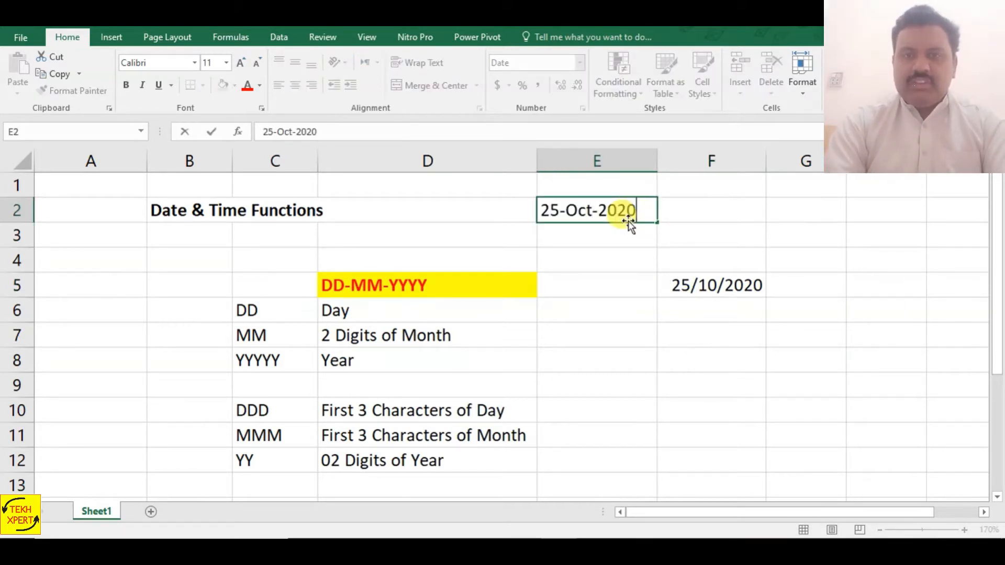
{"action": "key", "text": "Return"}
Format the date in cell F5 with the built-in Date type 14-Mar-12.
{"action": "left_click", "coordinate": [693, 284]}
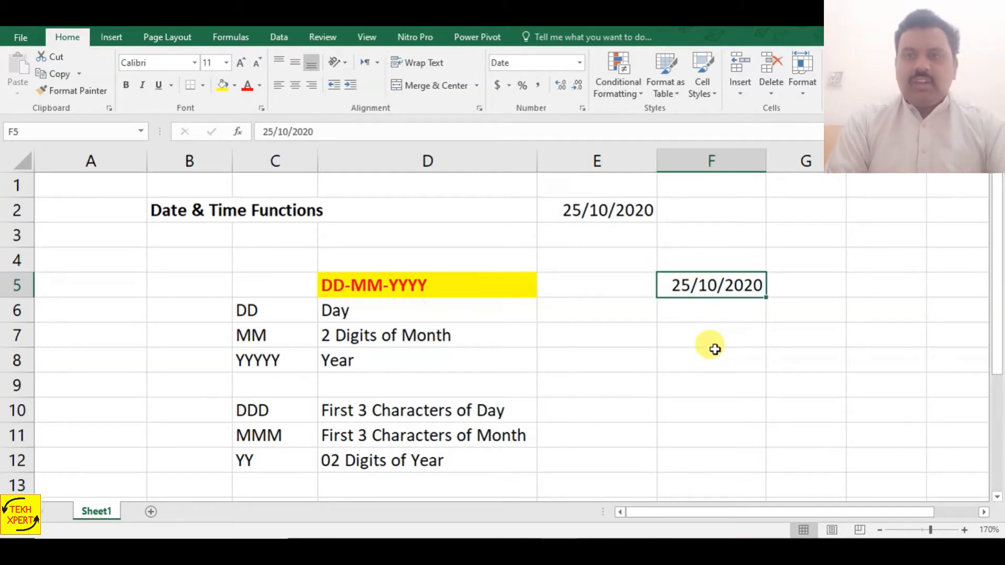
{"action": "right_click", "coordinate": [720, 287]}
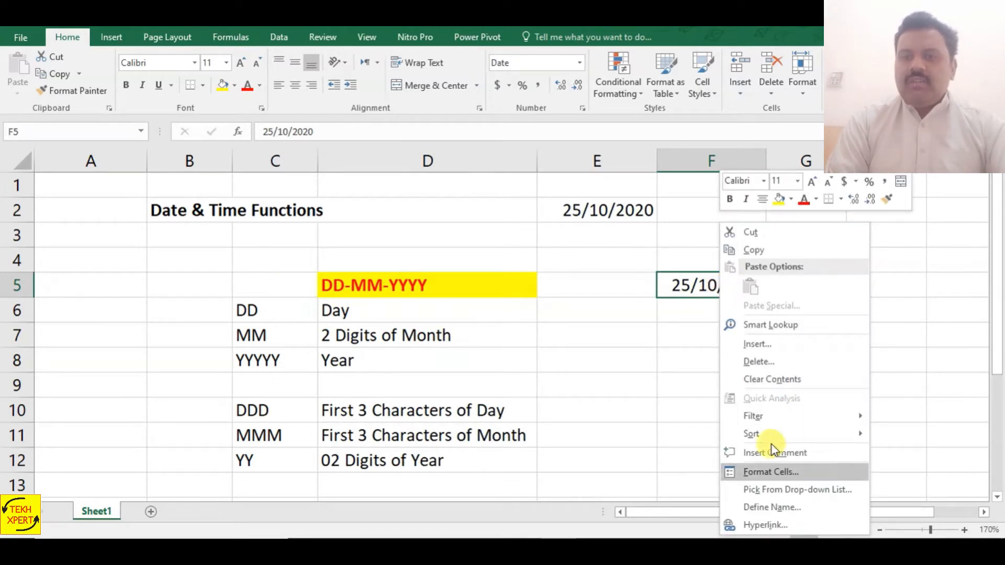
{"action": "key", "text": "Escape"}
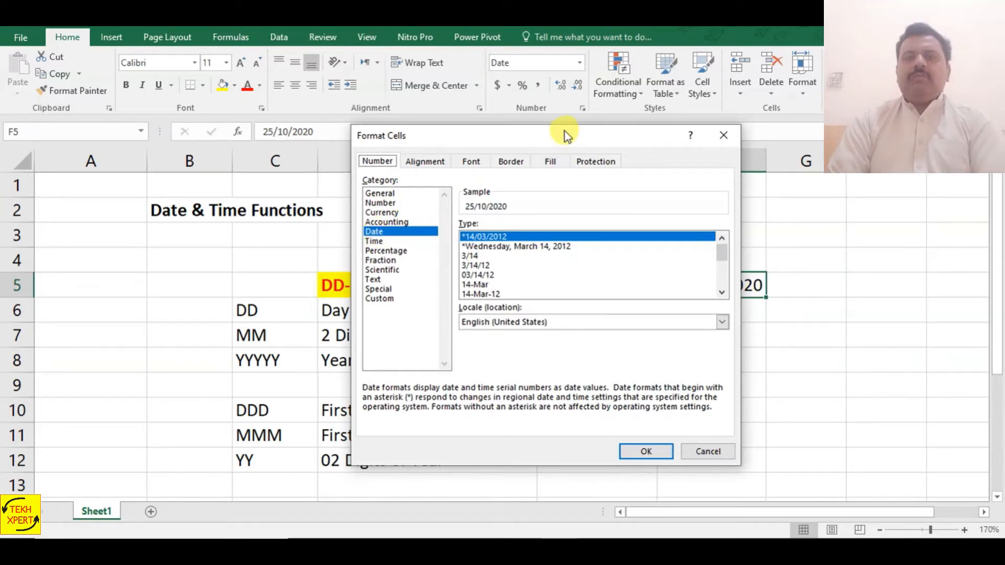
{"action": "left_click_drag", "start_coordinate": [563, 135], "coordinate": [287, 81]}
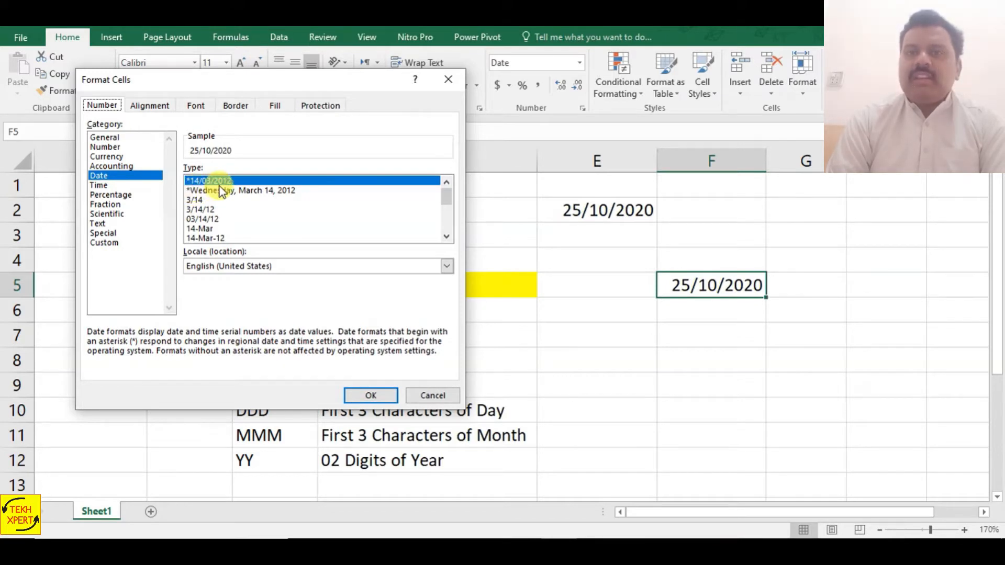
{"action": "left_click", "coordinate": [237, 191]}
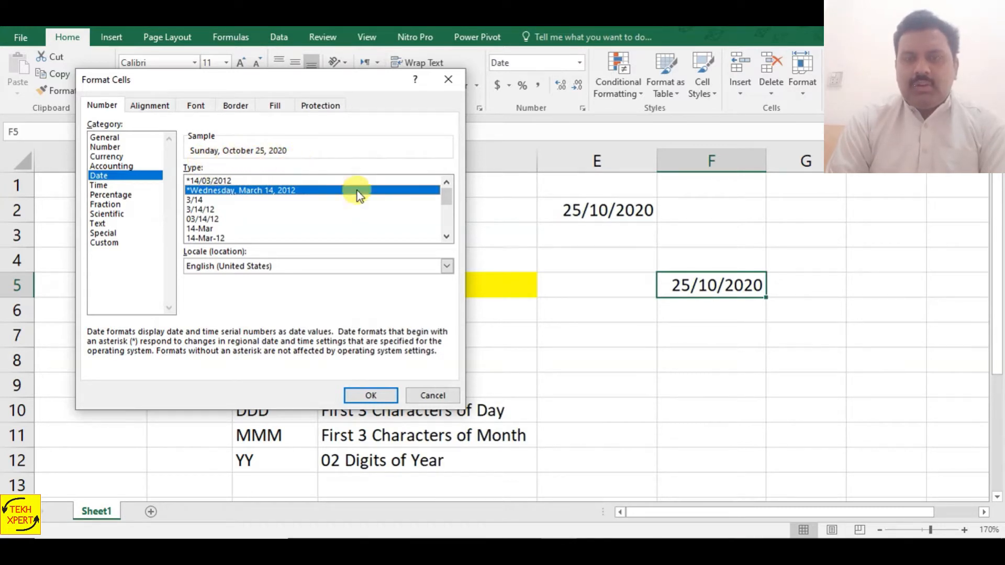
{"action": "left_click", "coordinate": [203, 238]}
{"action": "left_click", "coordinate": [445, 237]}
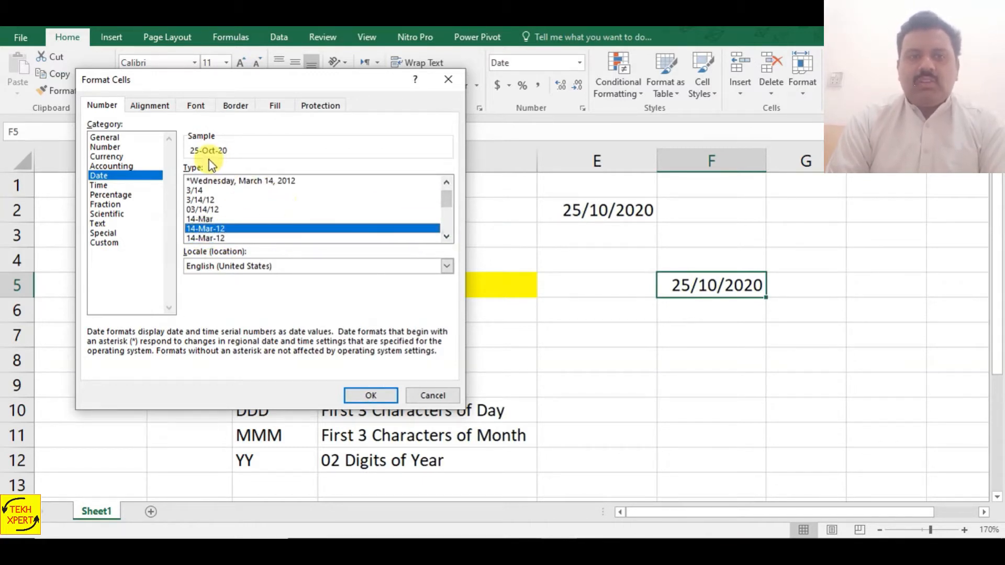
{"action": "left_click", "coordinate": [359, 396]}
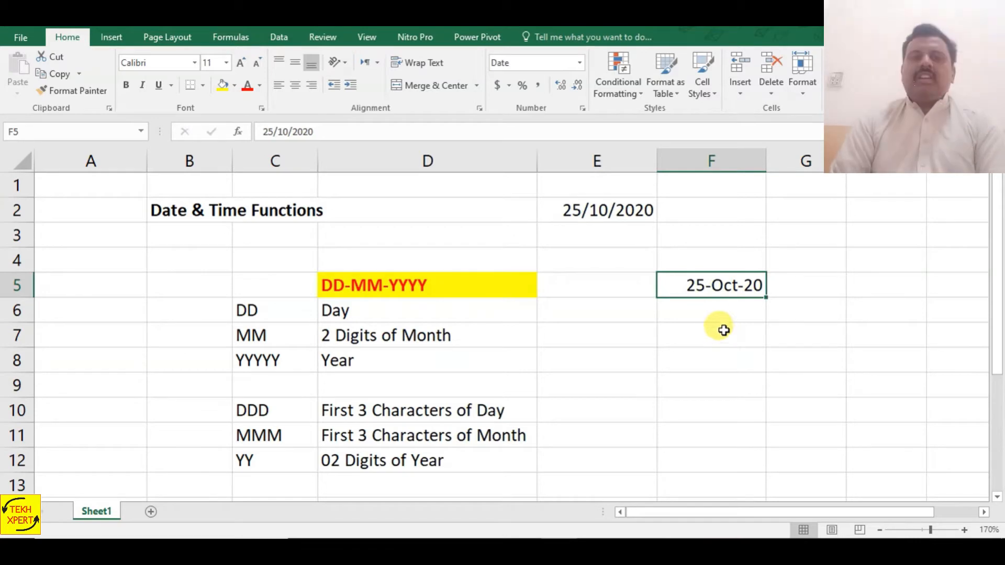
Apply the custom number format "ddd, dd-MMM-YYYY" to the date in cell F5.
{"action": "key", "text": "ctrl+1"}
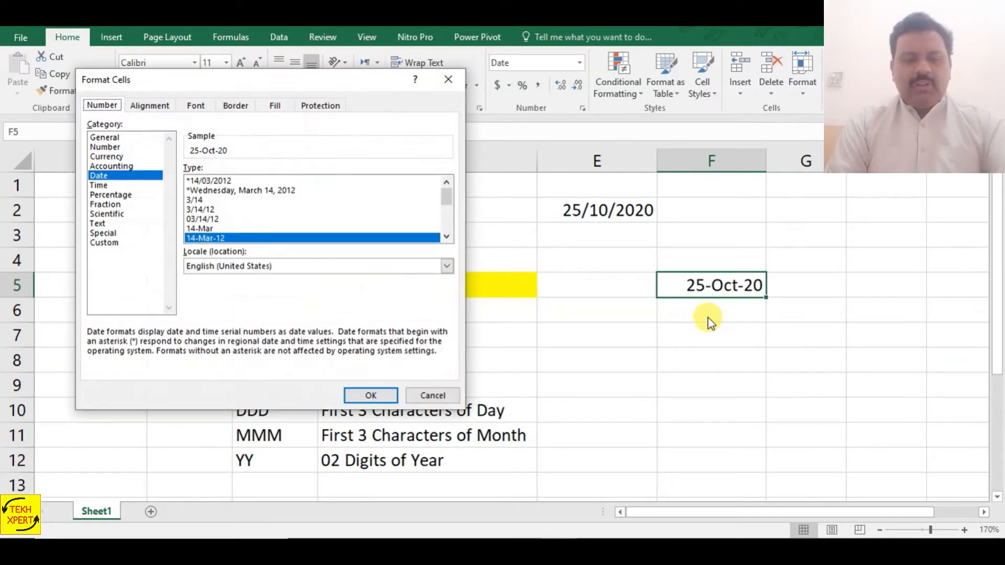
{"action": "left_click", "coordinate": [113, 244]}
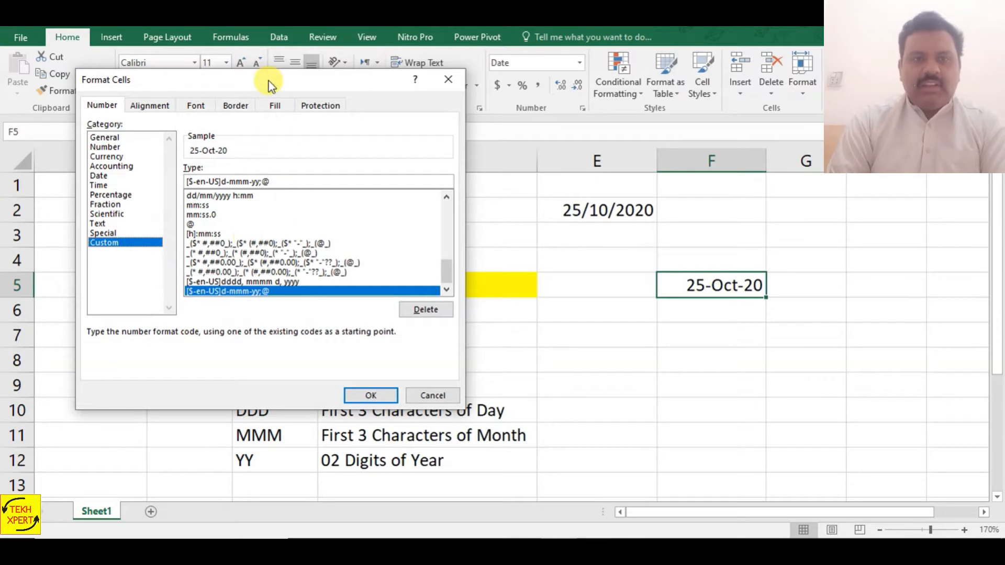
{"action": "left_click_drag", "start_coordinate": [270, 80], "coordinate": [397, 111]}
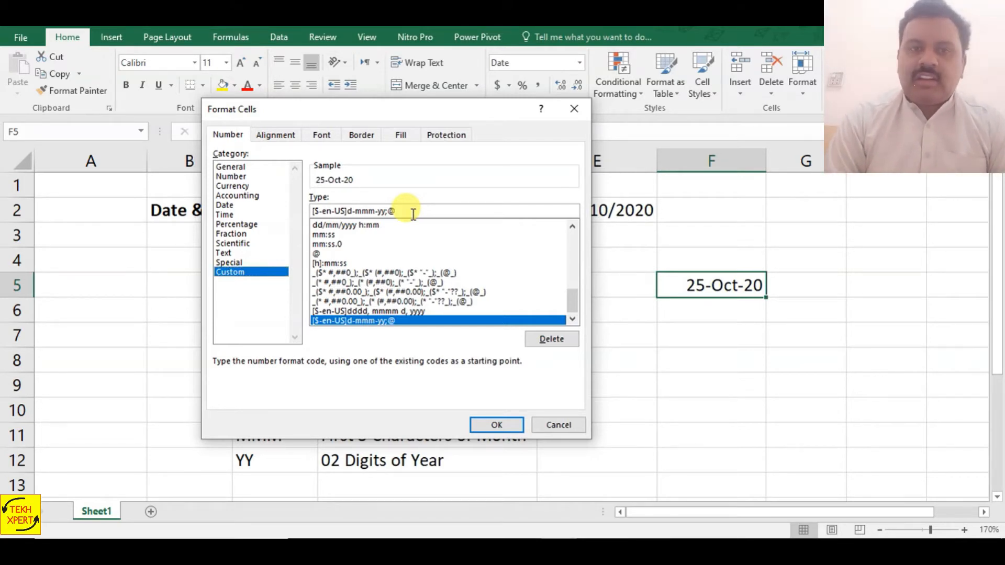
{"action": "left_click_drag", "start_coordinate": [412, 212], "coordinate": [313, 210]}
{"action": "key", "text": "BackSpace"}
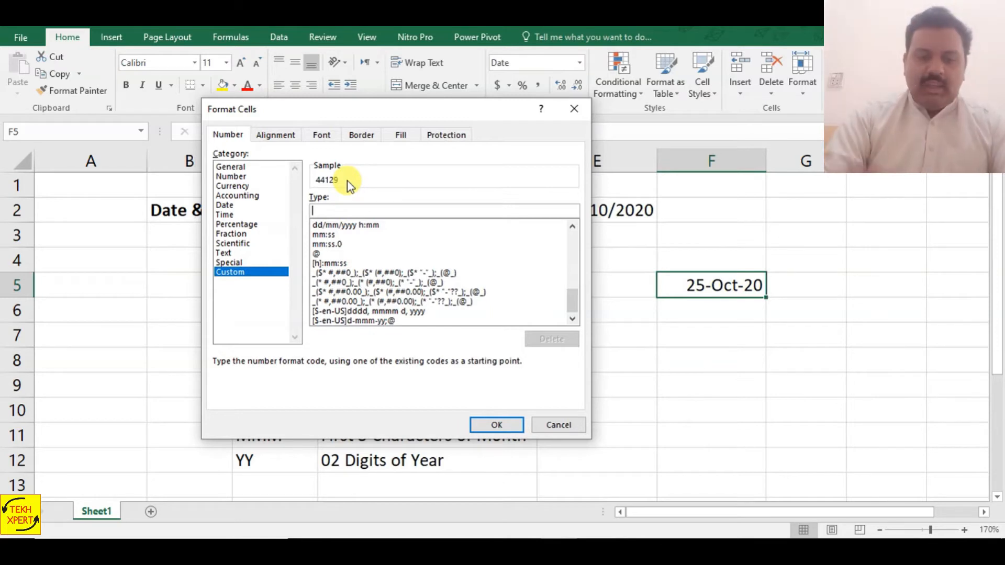
{"action": "type", "text": "ddd"}
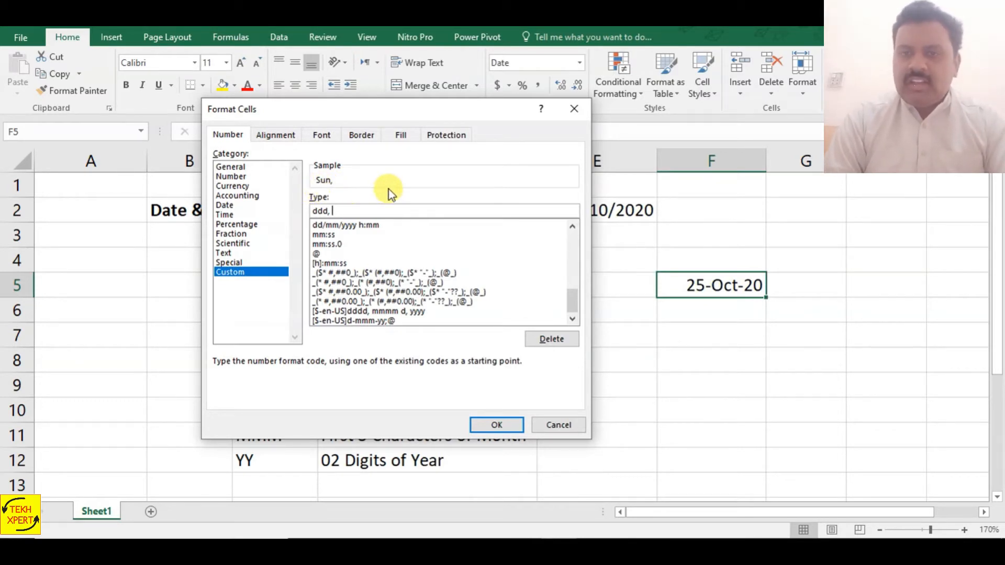
{"action": "type", "text": ", "}
{"action": "type", "text": "dd"}
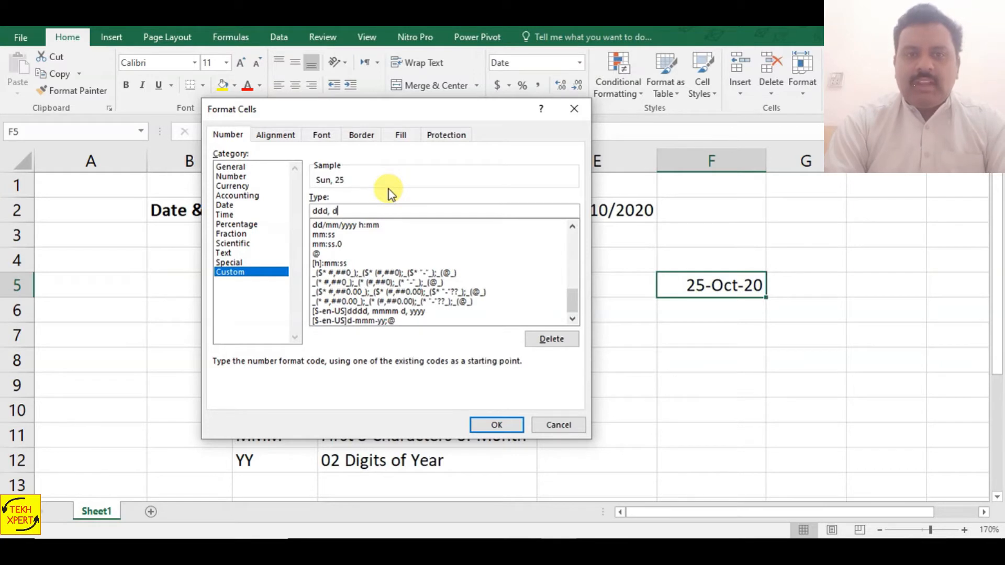
{"action": "type", "text": "-"}
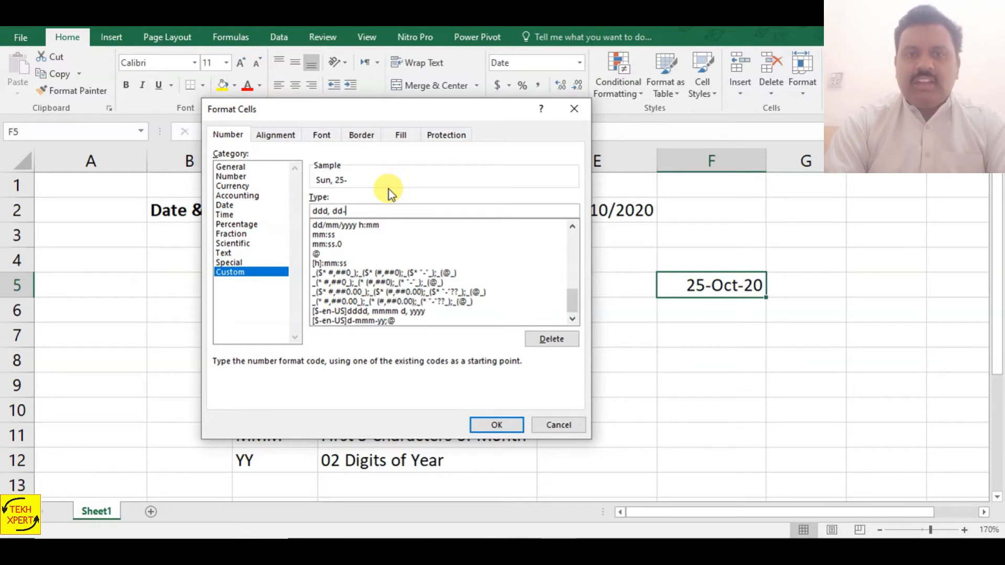
{"action": "type", "text": "MMM-YYYY"}
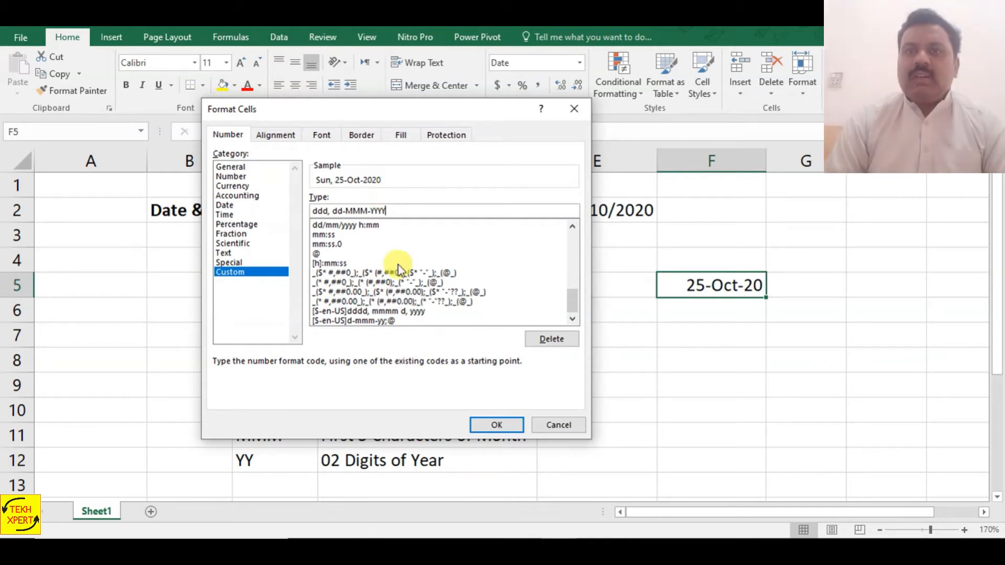
{"action": "left_click", "coordinate": [496, 423]}
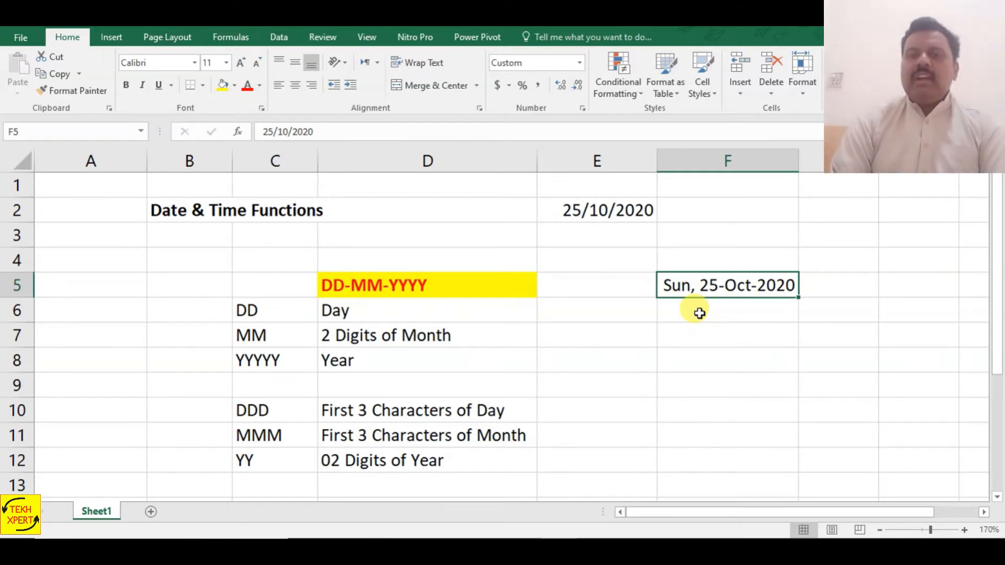
Check the underlying date value of cell F5 in edit mode without changing it.
{"action": "key", "text": "F2"}
{"action": "key", "text": "Escape"}
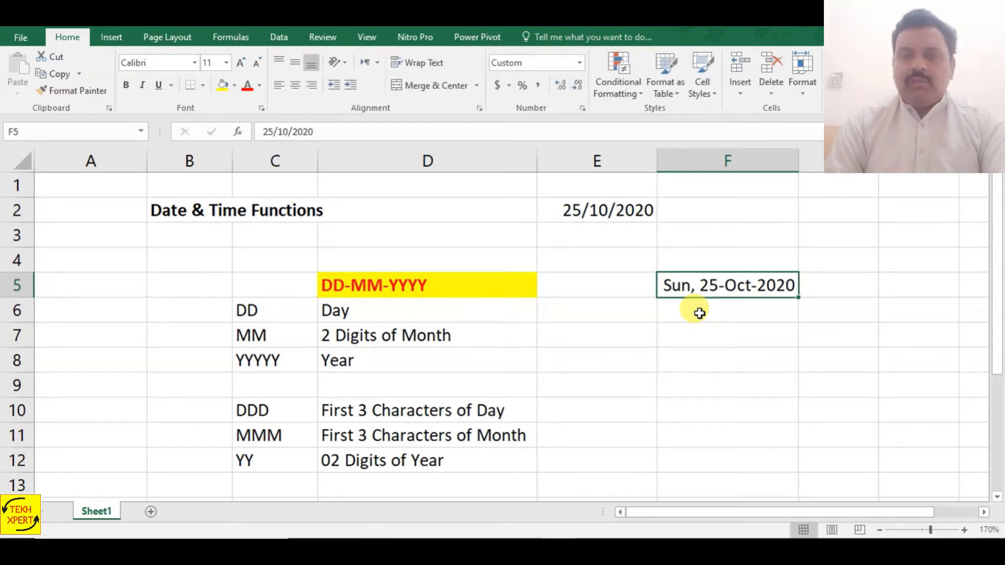
{"action": "key", "text": "F2"}
{"action": "key", "text": "Escape"}
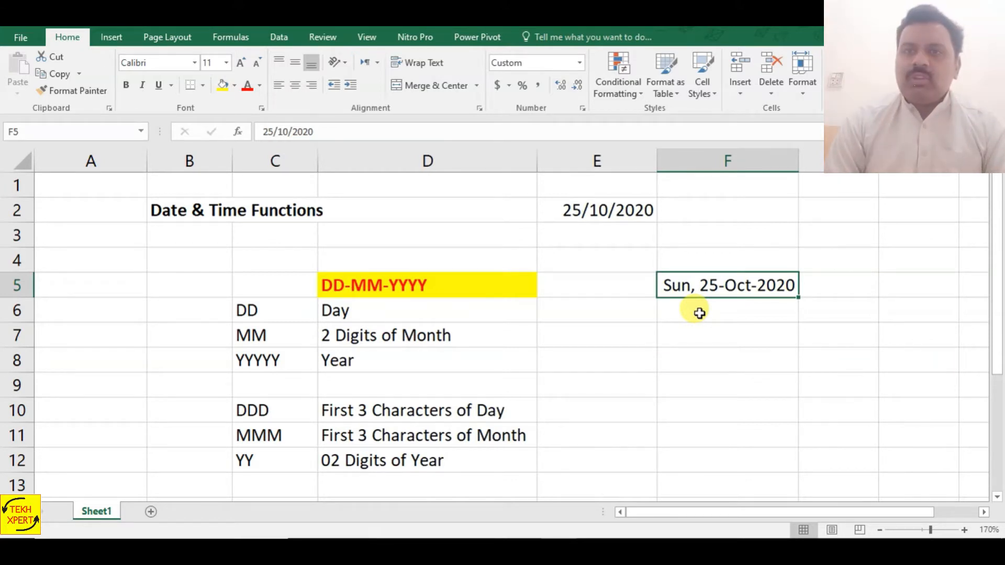
{"action": "key", "text": "F2"}
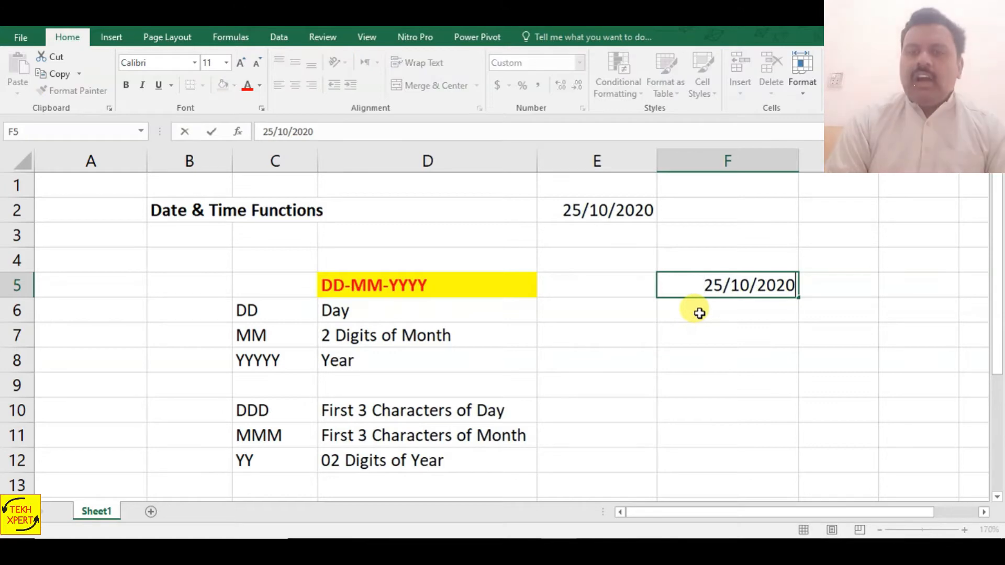
{"action": "key", "text": "Escape"}
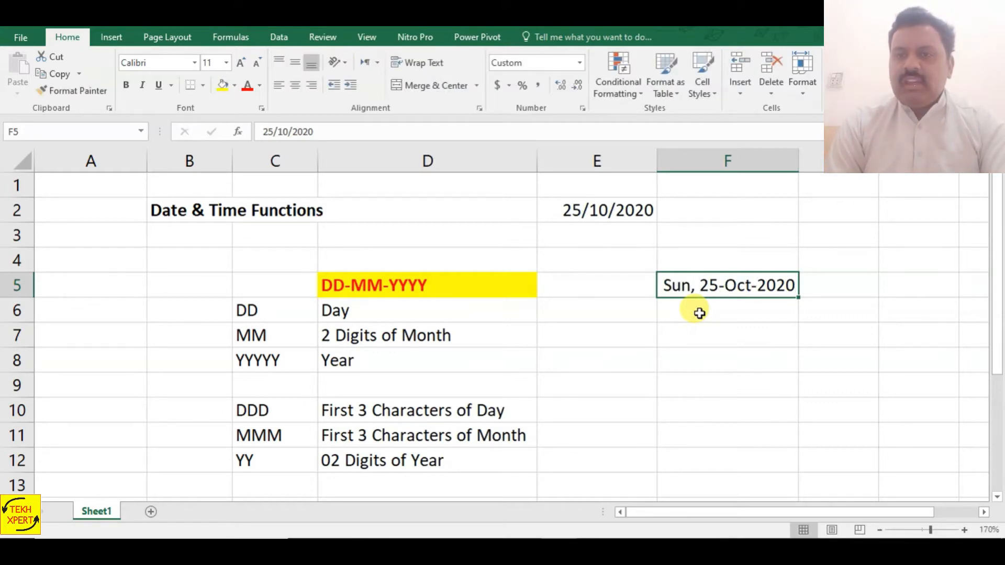
Add three days to the date in F5 by entering the formula =F5+3 in cell F6.
{"action": "key", "text": "ctrl+1"}
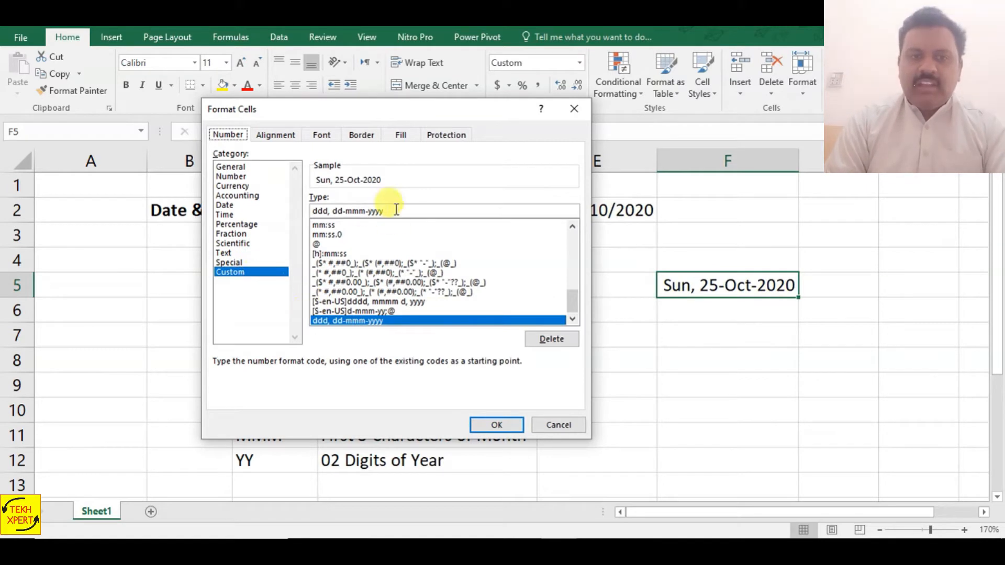
{"action": "key", "text": "Return"}
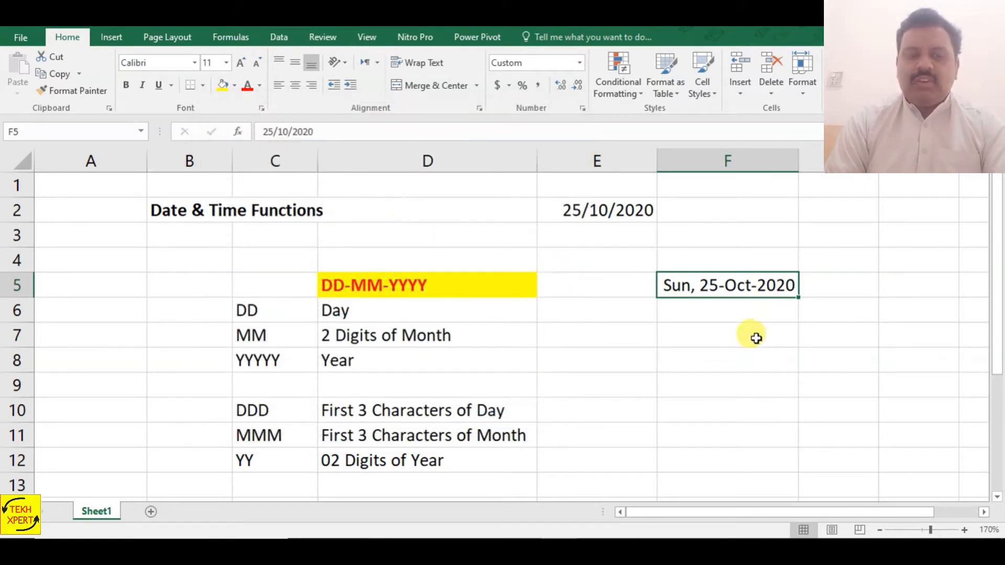
{"action": "left_click", "coordinate": [728, 309]}
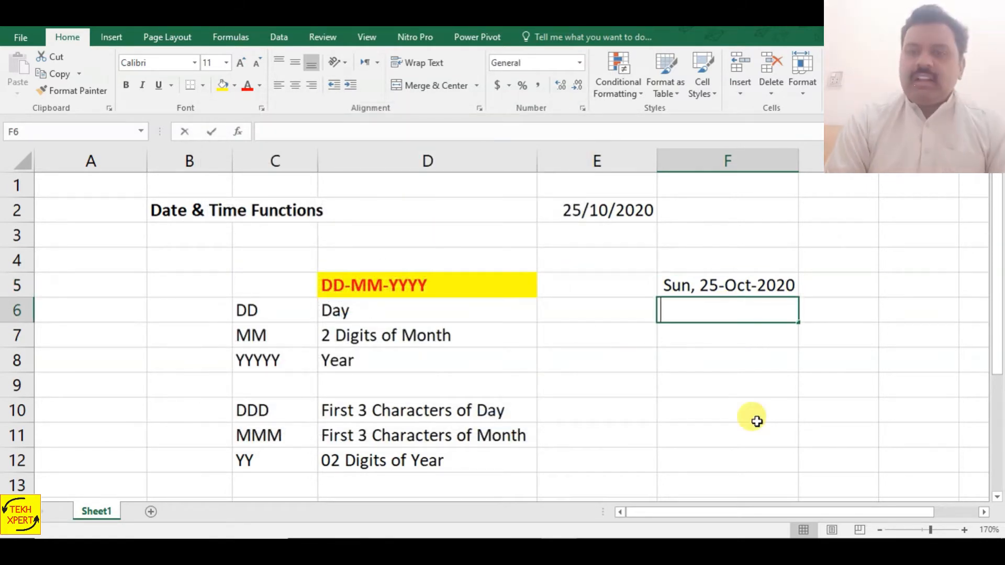
{"action": "type", "text": "="}
{"action": "key", "text": "Up"}
{"action": "type", "text": "+3"}
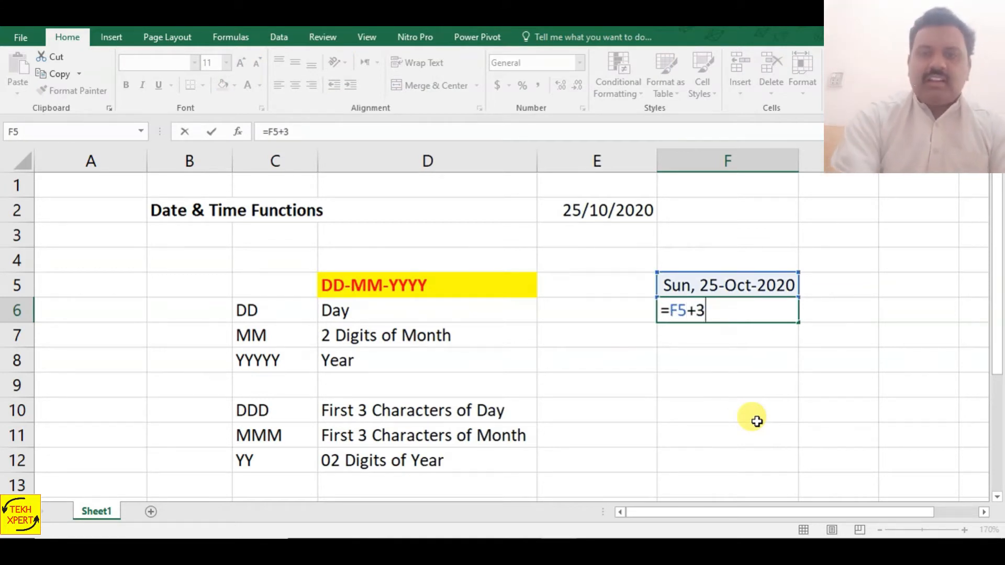
{"action": "key", "text": "Return"}
{"action": "key", "text": "Up"}
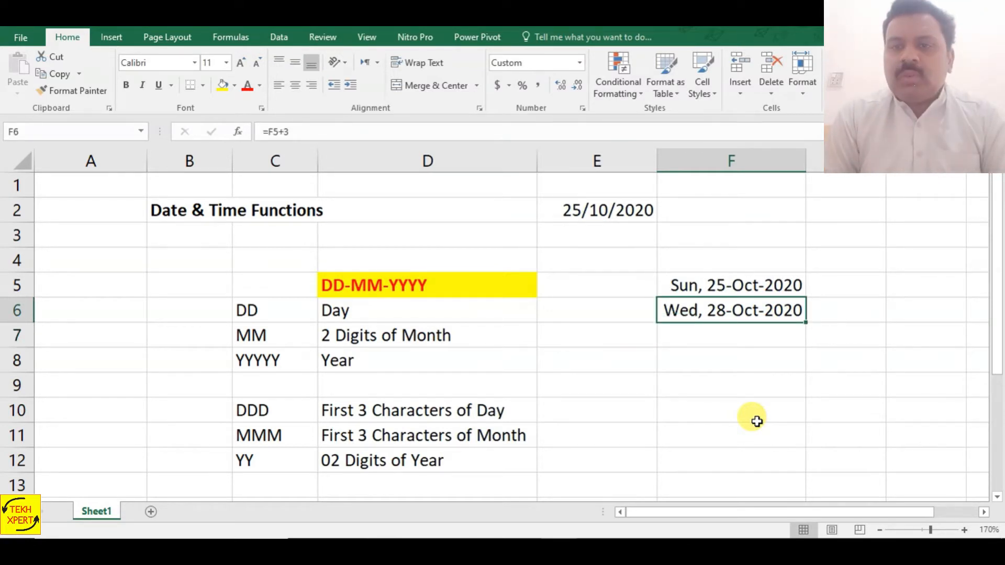
Enter "Sun, 25-Oct-2020" as a manually written date in cell F8.
{"action": "key", "text": "Down"}
{"action": "key", "text": "Down"}
{"action": "type", "text": "Sun"}
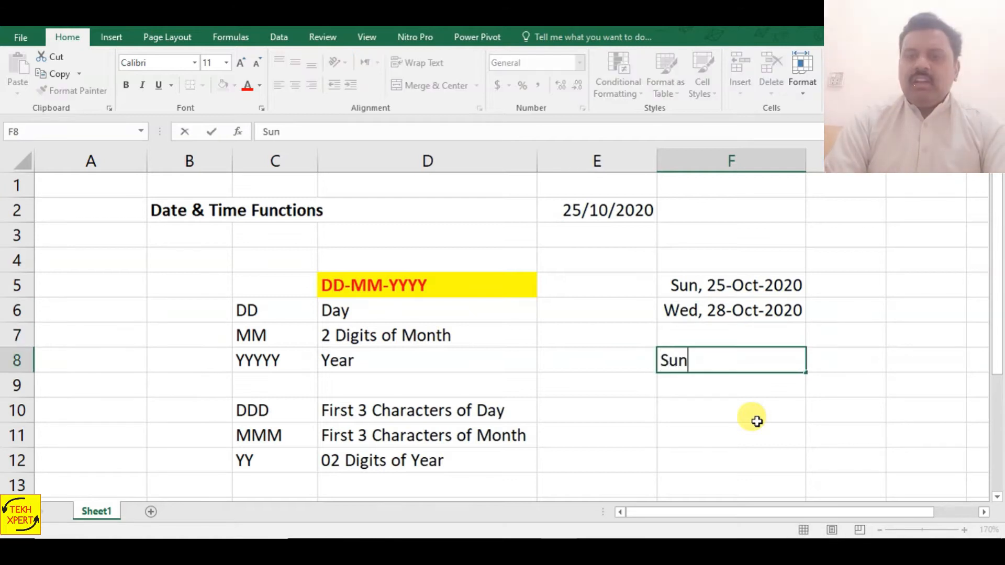
{"action": "type", "text": ", 25-Oct-2020"}
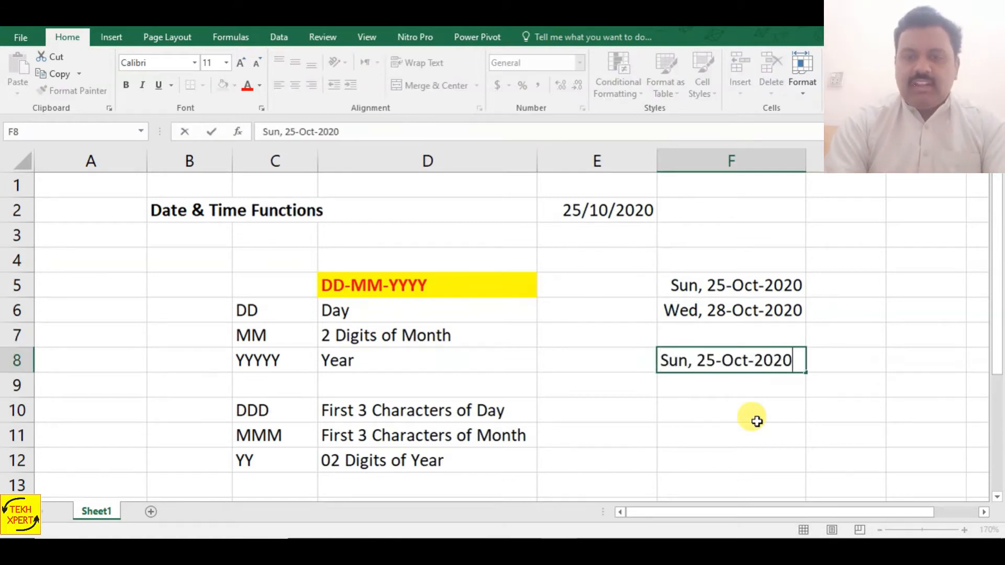
{"action": "key", "text": "Return"}
{"action": "key", "text": "Up"}
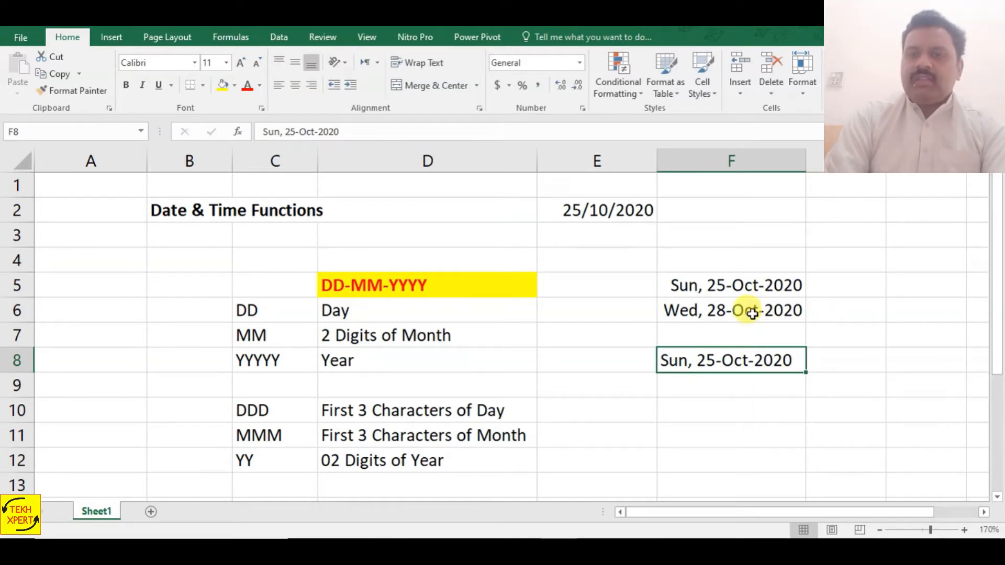
Compare the underlying contents of cells F5 and F8 without changing them.
{"action": "left_click", "coordinate": [755, 285]}
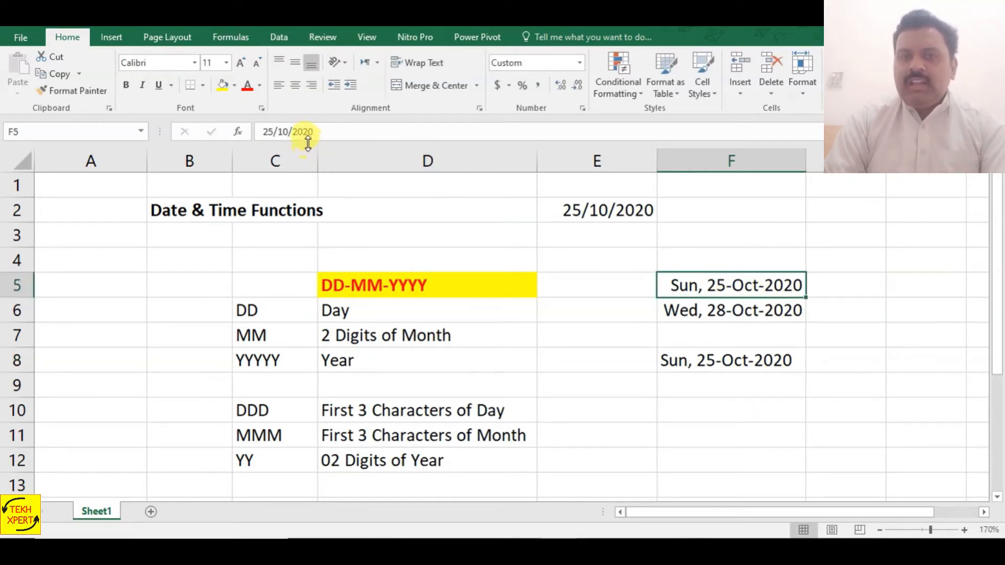
{"action": "key", "text": "F2"}
{"action": "key", "text": "Escape"}
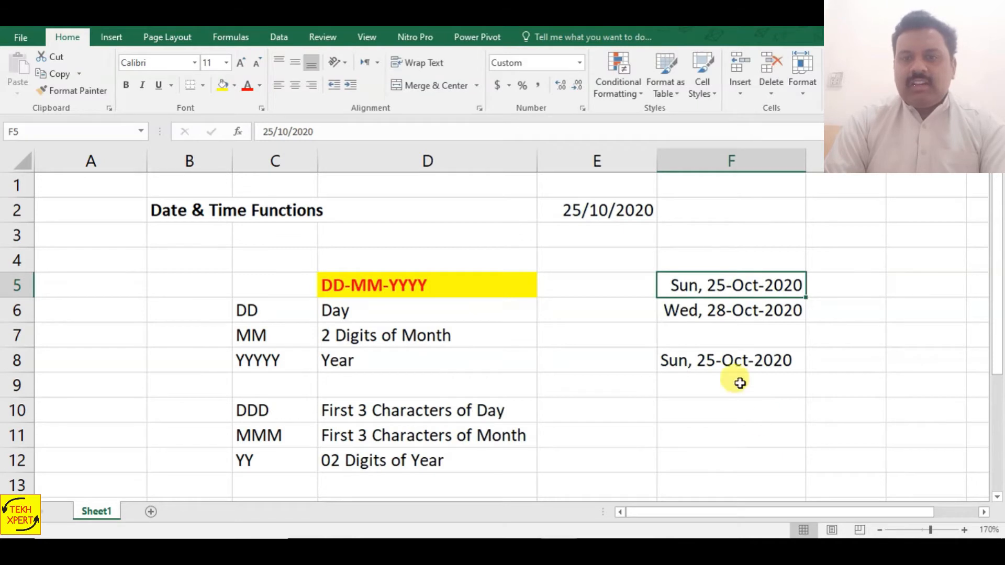
{"action": "left_click", "coordinate": [729, 360]}
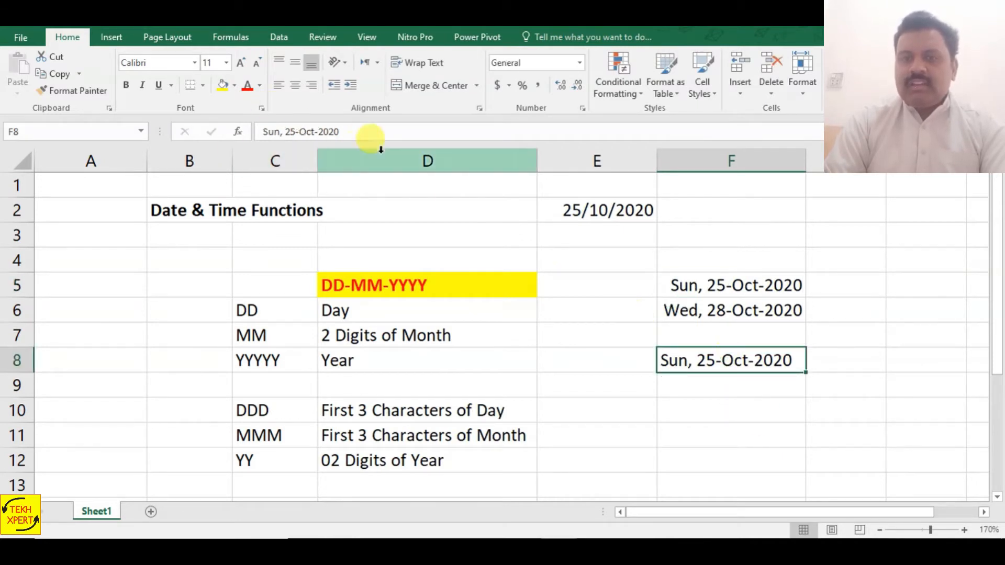
Try adding four days to the F8 entry with the formula =F8+4 in cell F9, and clear that cell.
{"action": "key", "text": "Down"}
{"action": "type", "text": "="}
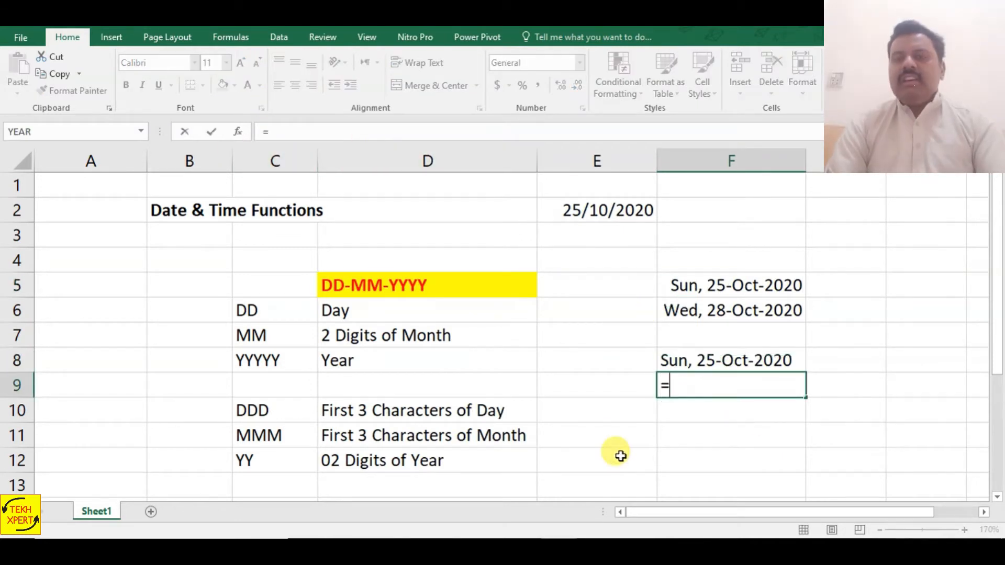
{"action": "key", "text": "Up"}
{"action": "type", "text": "+4"}
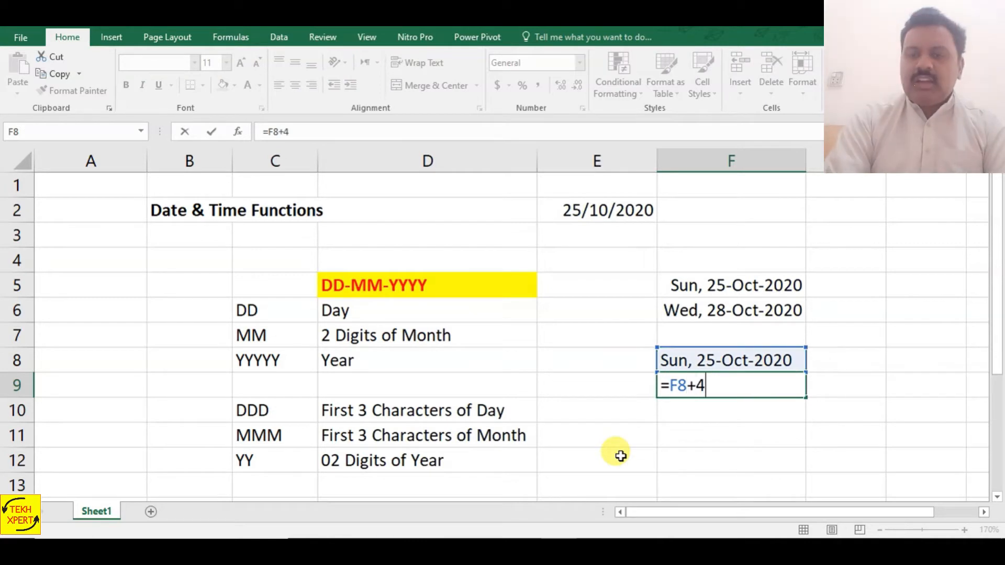
{"action": "key", "text": "Return"}
{"action": "key", "text": "Up"}
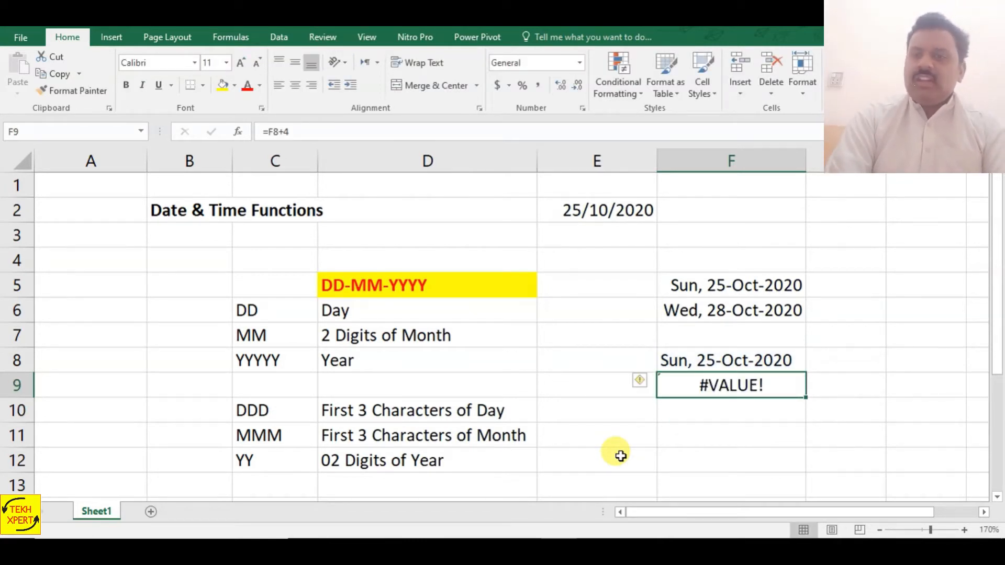
{"action": "key", "text": "Delete"}
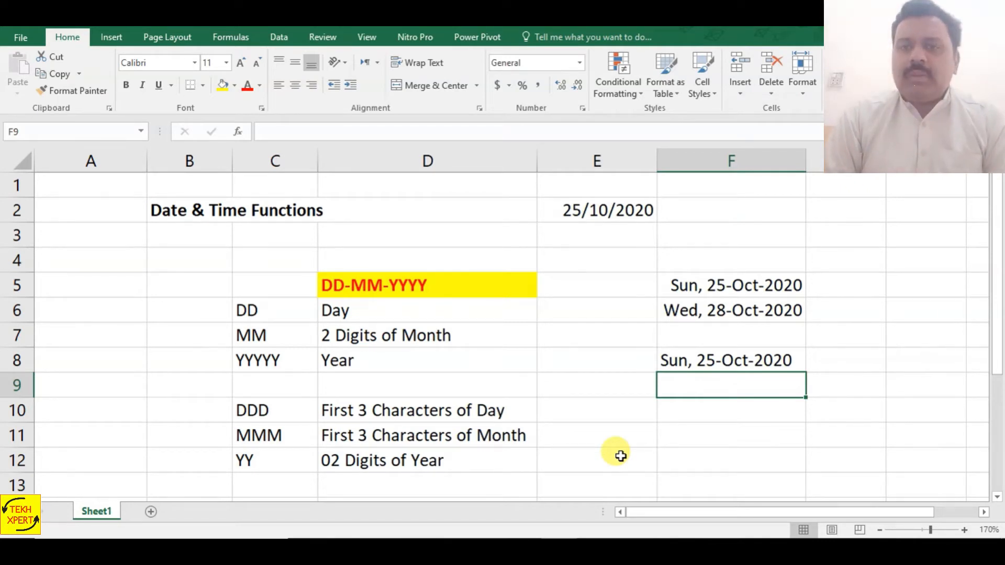
{"action": "key", "text": "Left"}
{"action": "key", "text": "Up"}
{"action": "key", "text": "Up"}
{"action": "key", "text": "Up"}
{"action": "key", "text": "Up"}
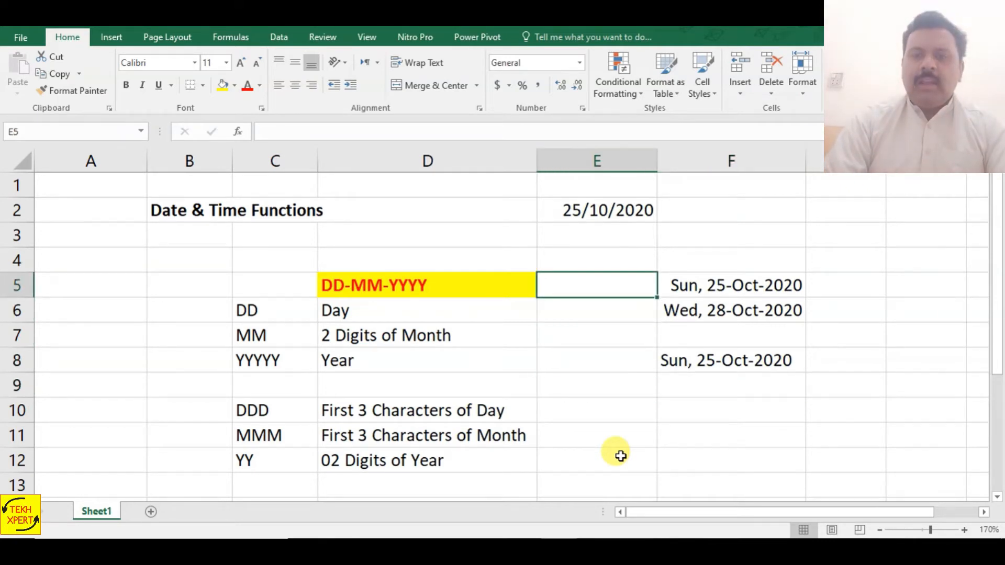
{"action": "type", "text": "HH"}
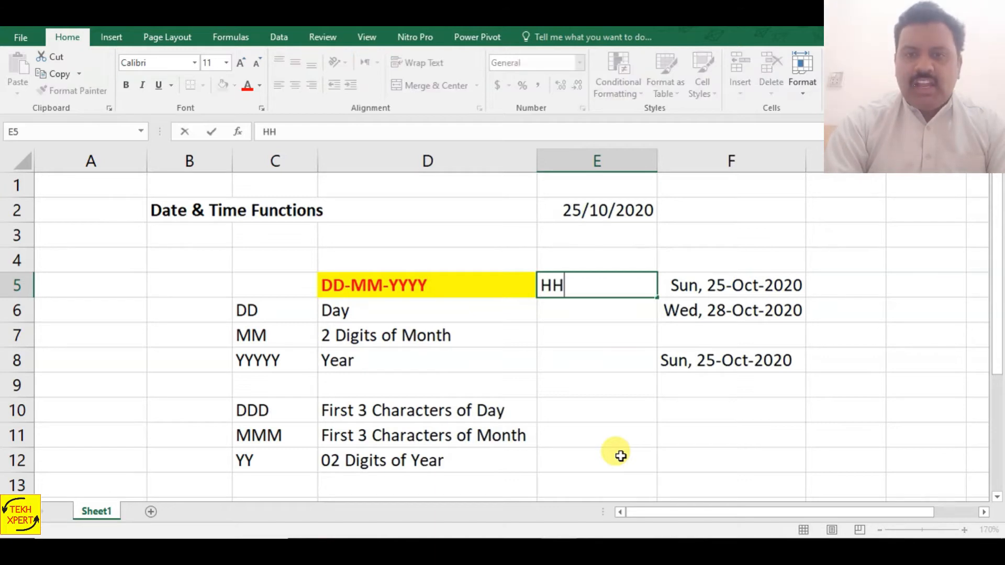
{"action": "key", "text": "Escape"}
Enter the time format code HH in cell C15 with the description "Hour" in D15.
{"action": "key", "text": "Down"}
{"action": "key", "text": "Down"}
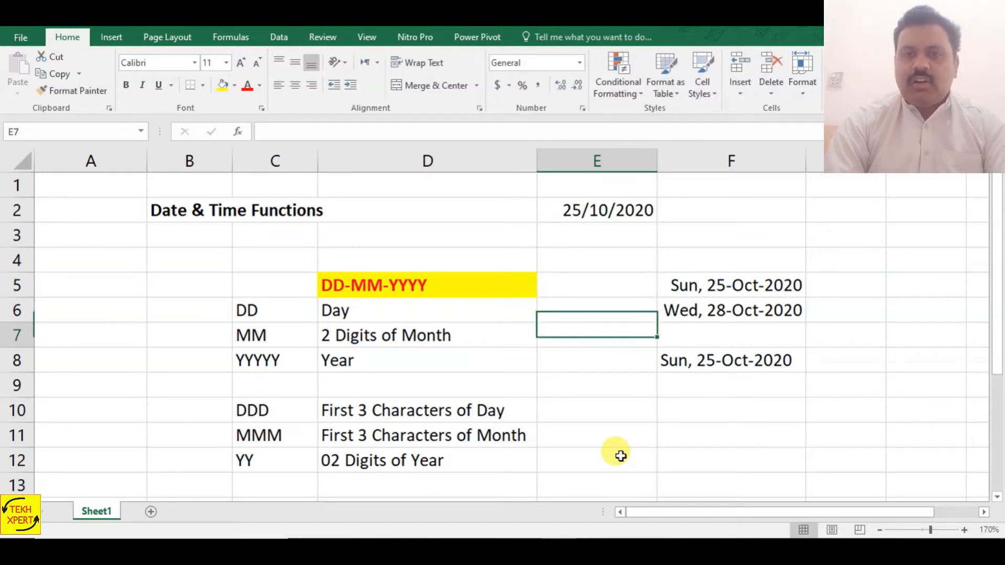
{"action": "key", "text": "Down"}
{"action": "key", "text": "Down"}
{"action": "key", "text": "Down"}
{"action": "key", "text": "Down"}
{"action": "key", "text": "Down"}
{"action": "key", "text": "Down"}
{"action": "key", "text": "Down"}
{"action": "key", "text": "Down"}
{"action": "key", "text": "Left"}
{"action": "key", "text": "Left"}
{"action": "type", "text": "HH"}
{"action": "key", "text": "Right"}
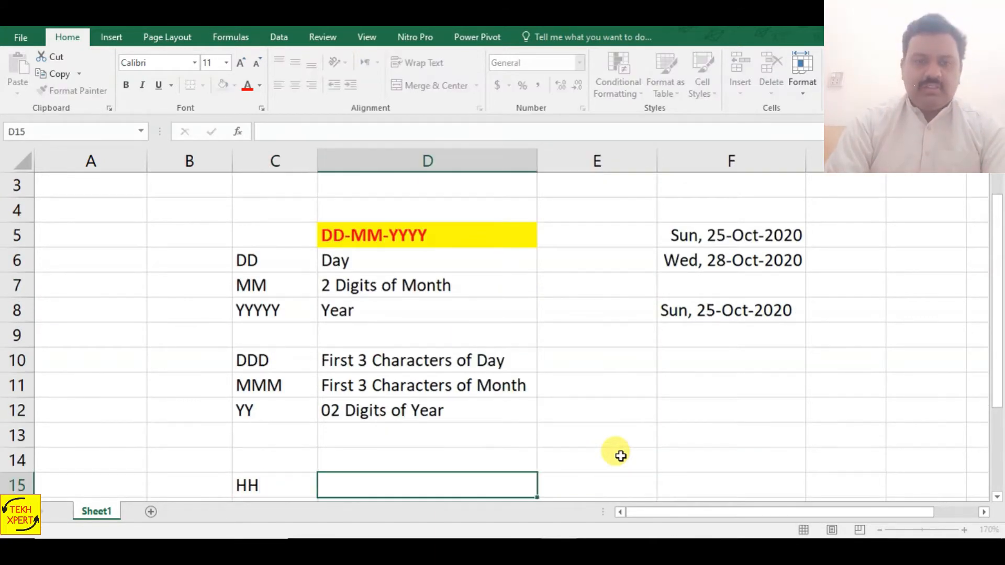
{"action": "type", "text": "Hour"}
{"action": "key", "text": "Return"}
Add the codes MM and SS in C16 and C17 with the descriptions "Minute" and "Seconds" beside them.
{"action": "key", "text": "Left"}
{"action": "type", "text": "MM"}
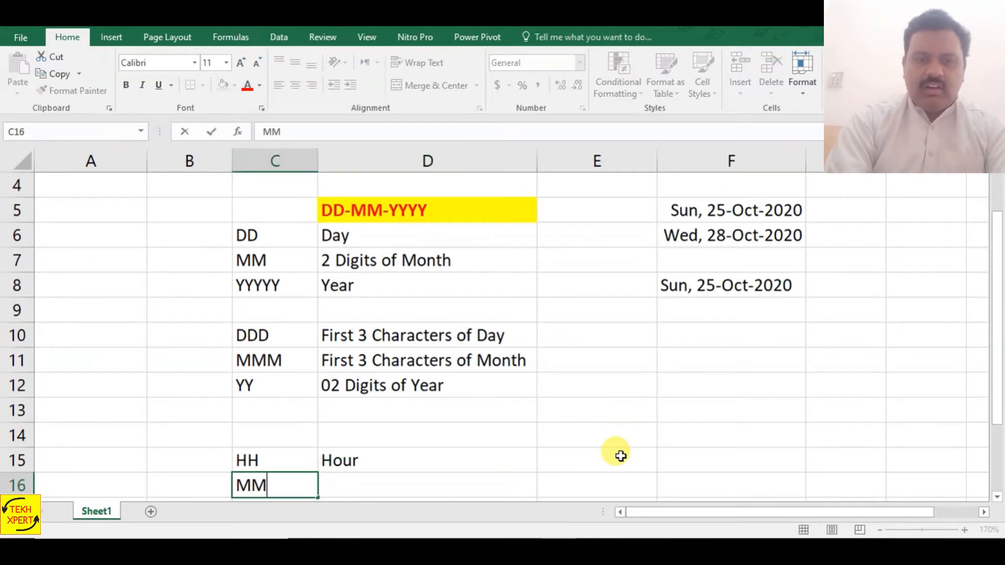
{"action": "key", "text": "Right"}
{"action": "type", "text": "Minute"}
{"action": "key", "text": "Return"}
{"action": "key", "text": "Left"}
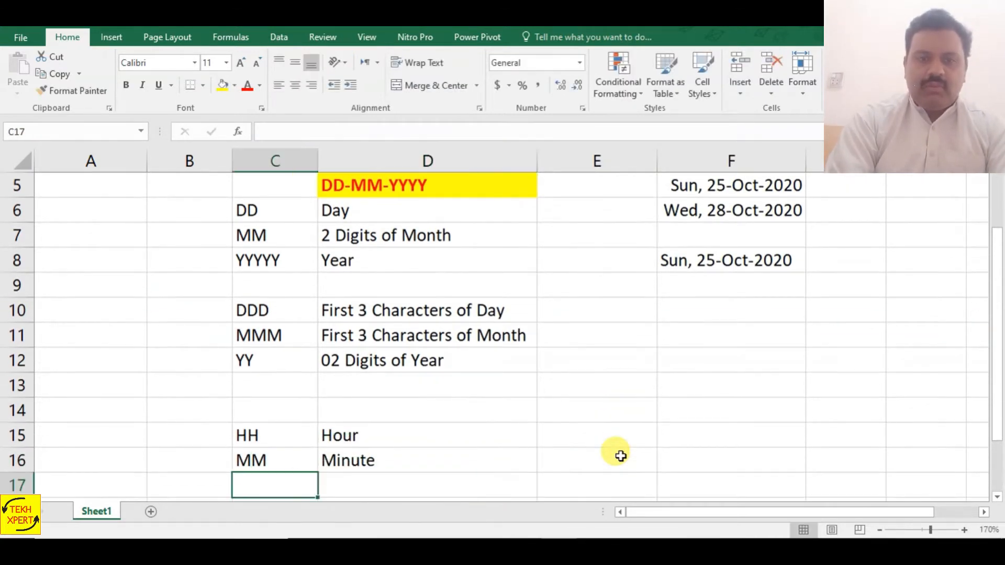
{"action": "type", "text": "SS"}
{"action": "key", "text": "Right"}
{"action": "type", "text": "Seconds"}
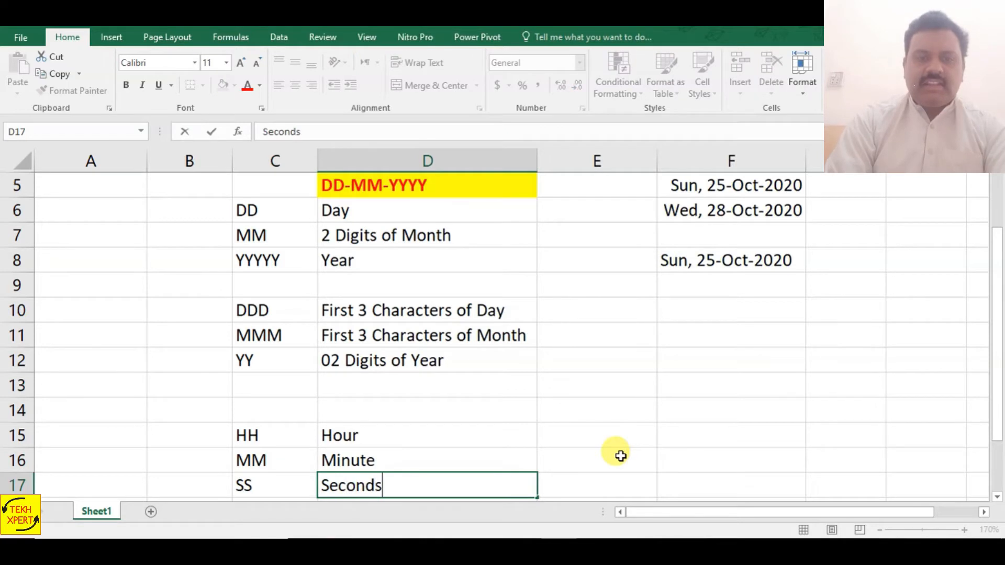
{"action": "key", "text": "Return"}
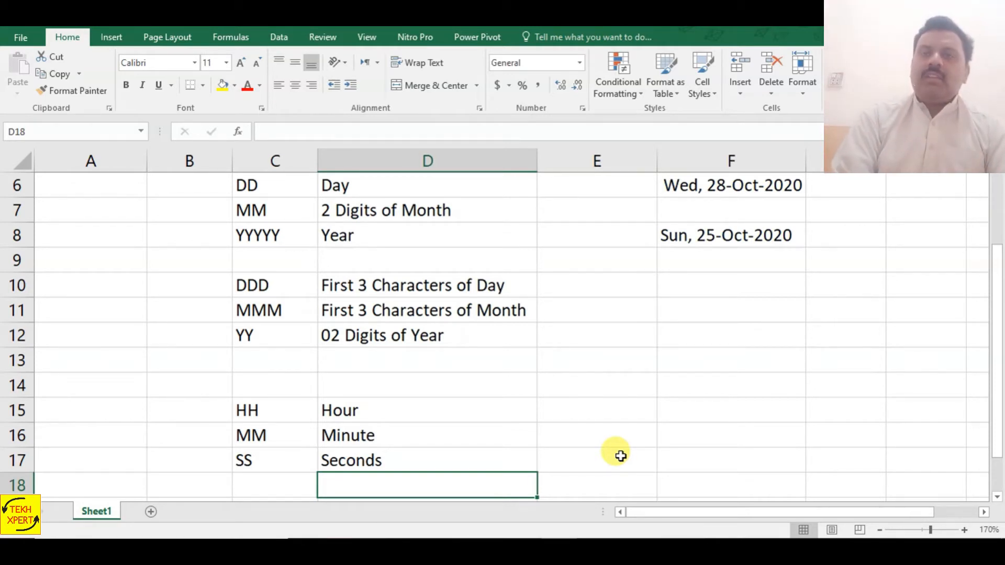
Enter the time 16:40 in cell E15.
{"action": "key", "text": "Up"}
{"action": "key", "text": "Up"}
{"action": "key", "text": "Up"}
{"action": "key", "text": "Right"}
{"action": "key", "text": "F2"}
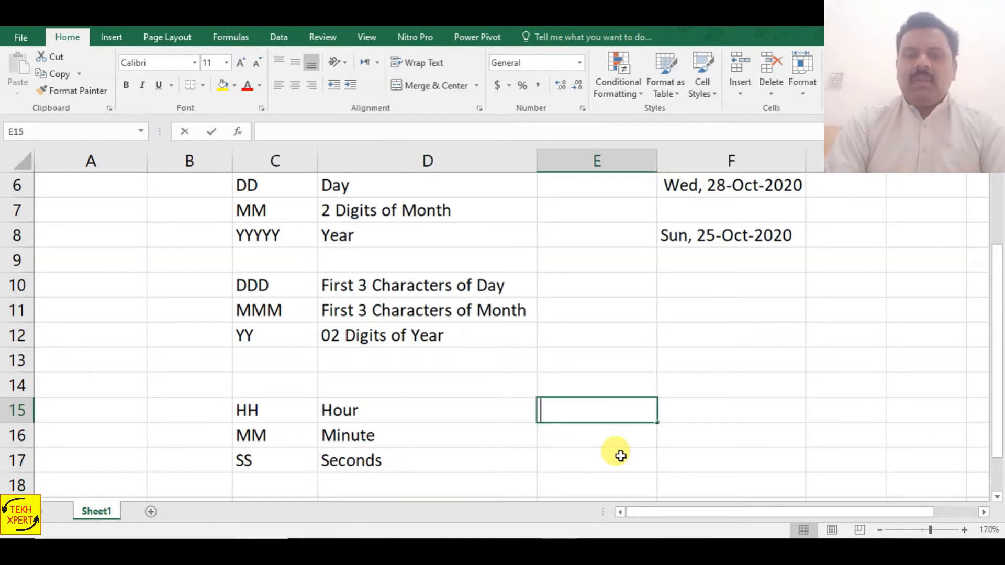
{"action": "type", "text": "16:"}
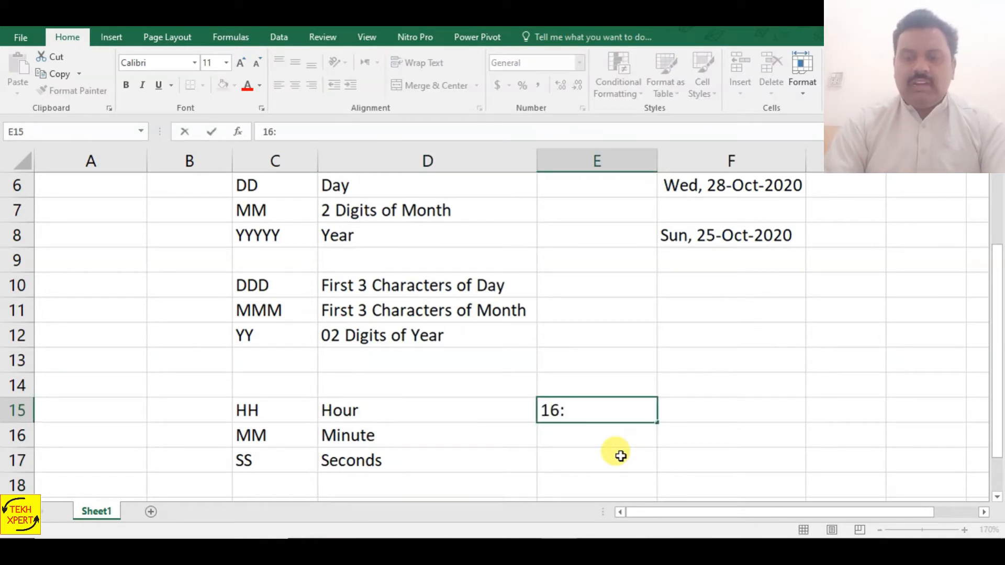
{"action": "type", "text": "40"}
{"action": "key", "text": "Return"}
{"action": "key", "text": "Up"}
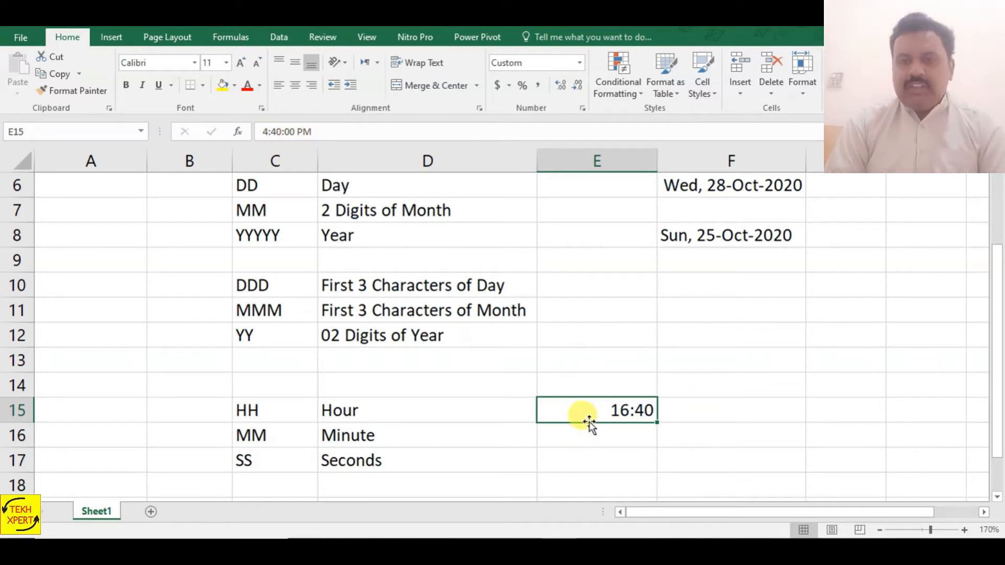
Label the time with the text "24 Hours" in cell F15.
{"action": "left_click", "coordinate": [759, 416]}
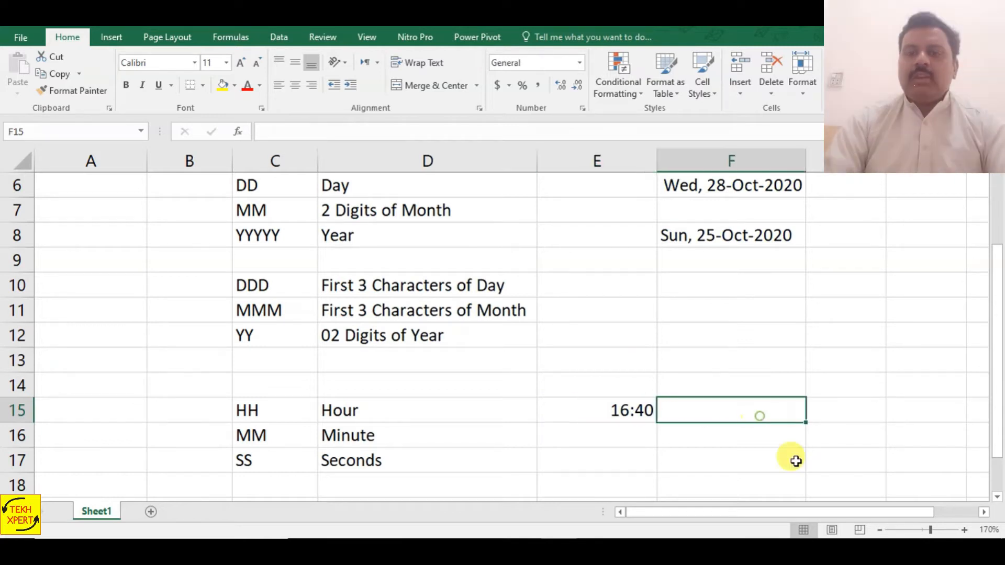
{"action": "type", "text": "24 Hours"}
{"action": "key", "text": "Return"}
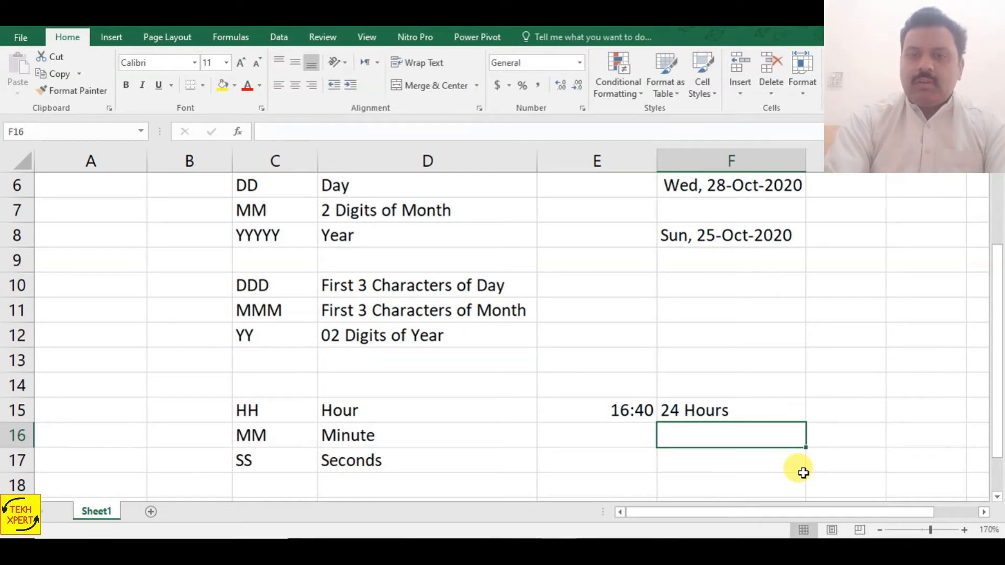
{"action": "key", "text": "Up"}
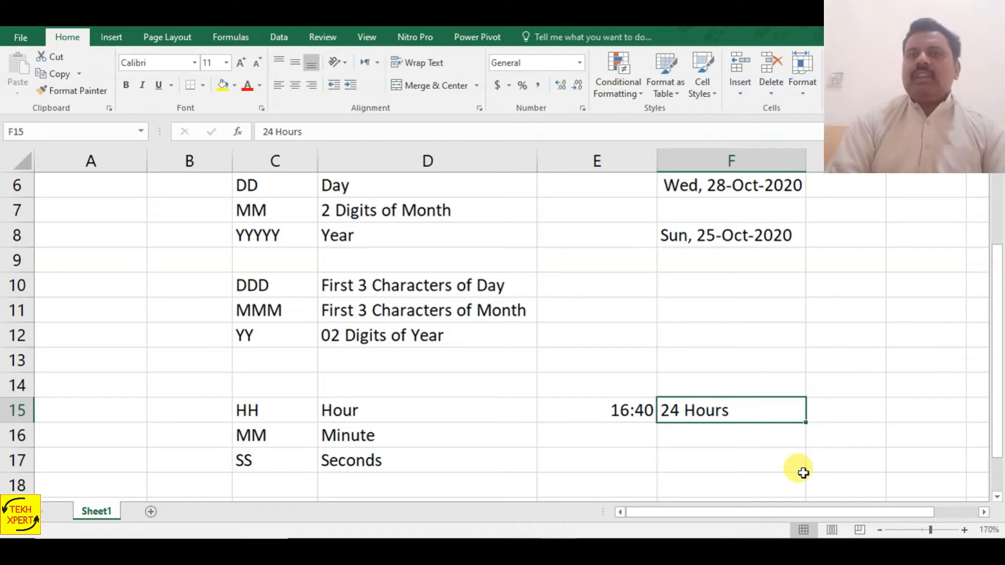
Format the time in cell E15 with the built-in Time format 1:30 PM.
{"action": "left_click", "coordinate": [619, 413]}
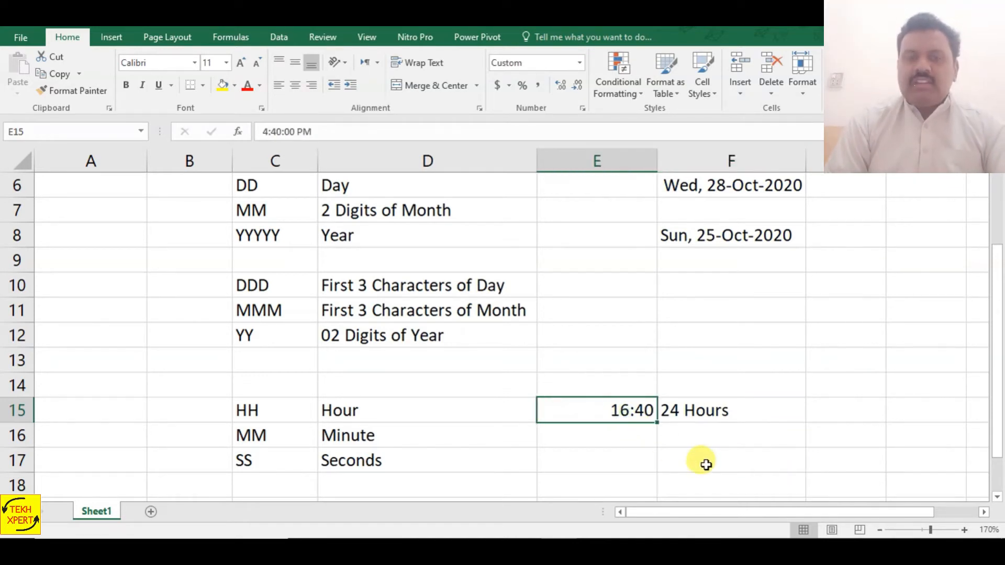
{"action": "key", "text": "ctrl+1"}
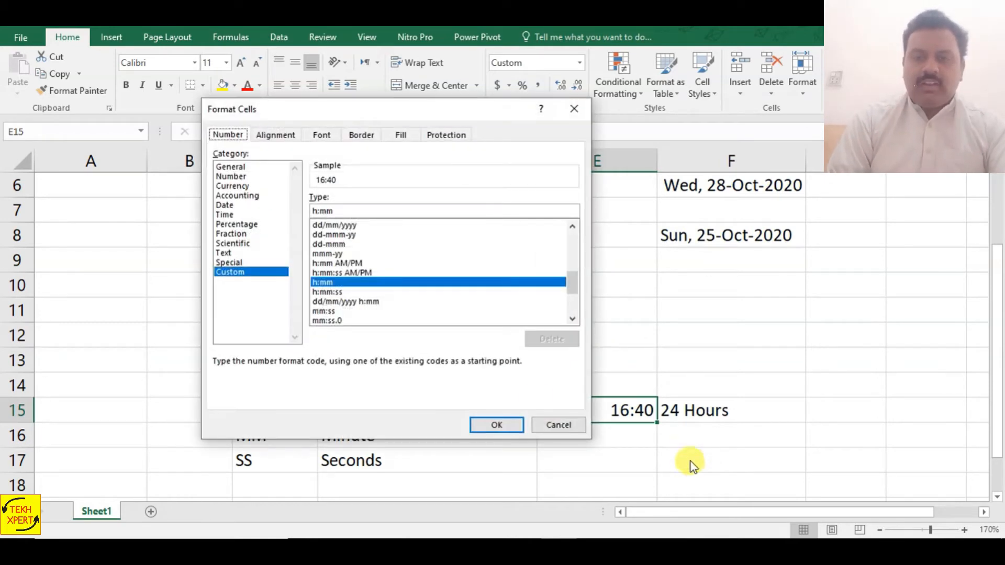
{"action": "left_click", "coordinate": [234, 216]}
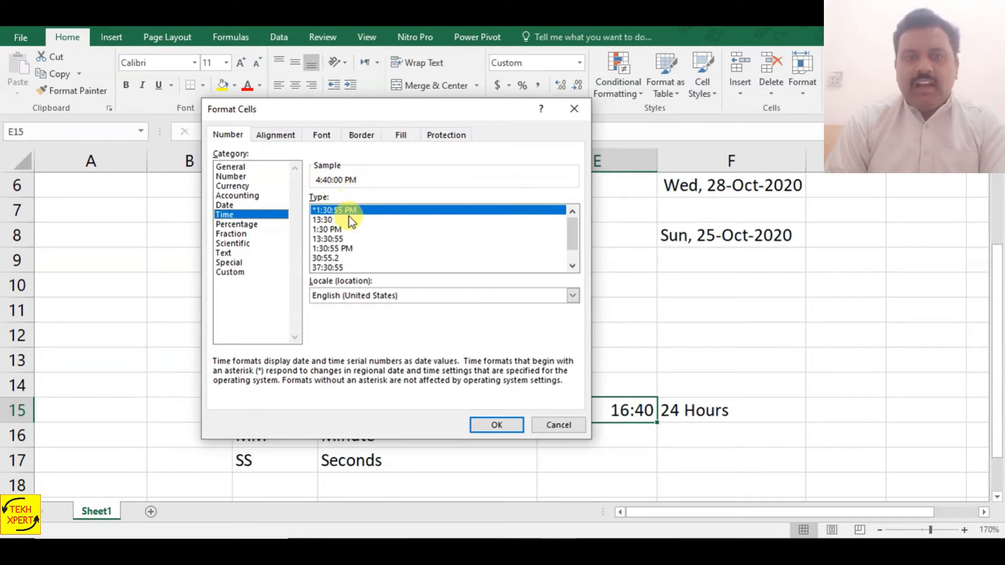
{"action": "left_click", "coordinate": [340, 228]}
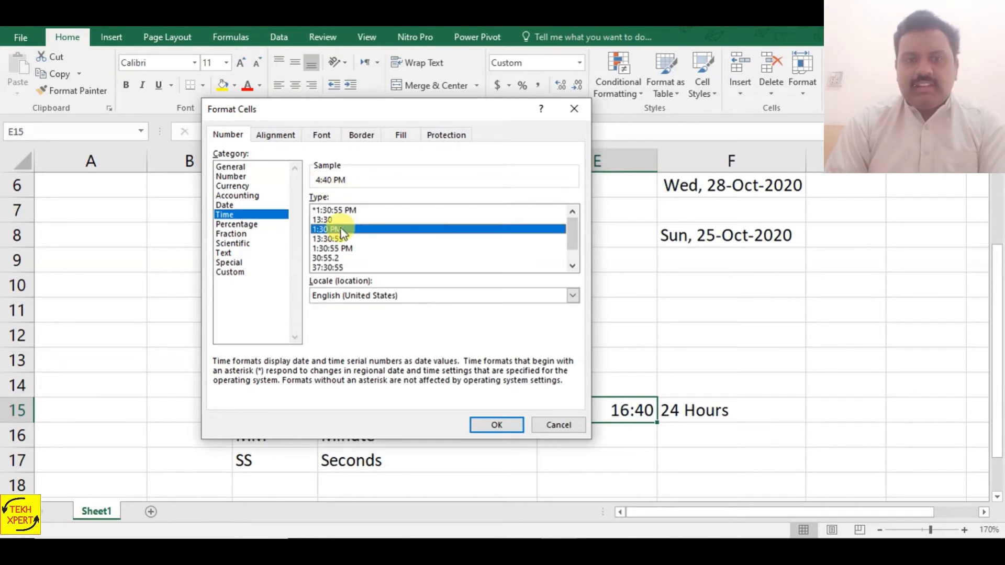
{"action": "left_click", "coordinate": [337, 208]}
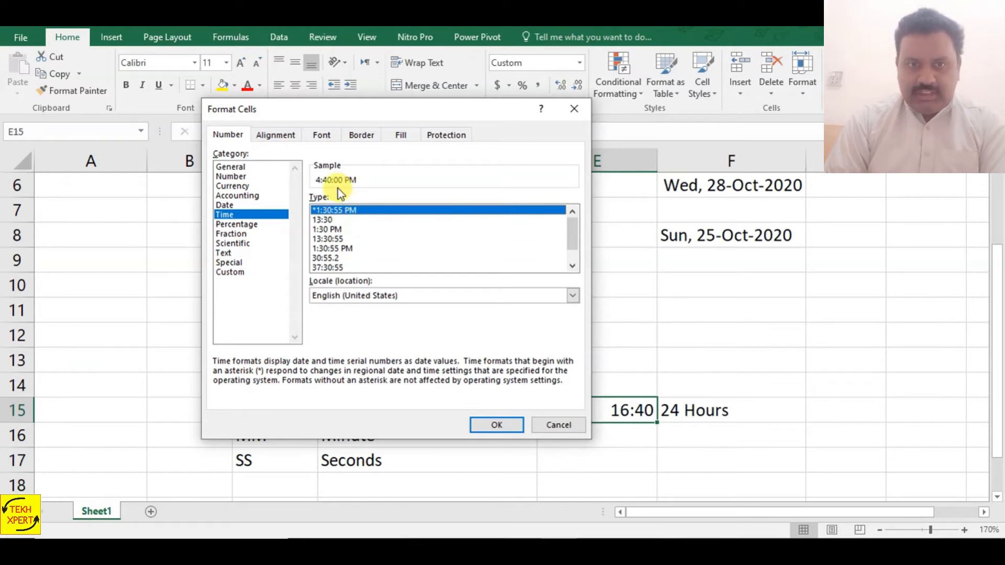
{"action": "left_click", "coordinate": [332, 228]}
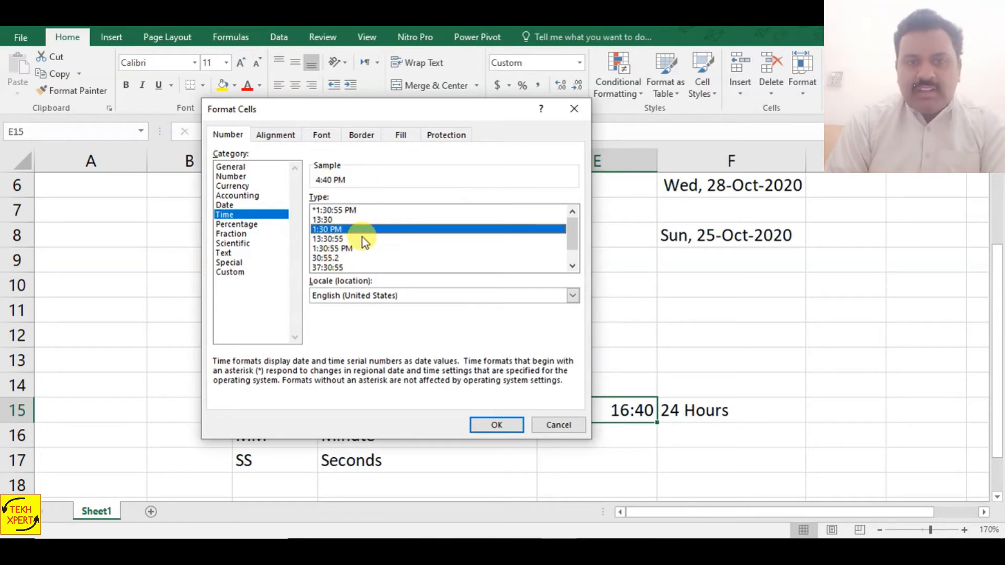
{"action": "left_click", "coordinate": [495, 425]}
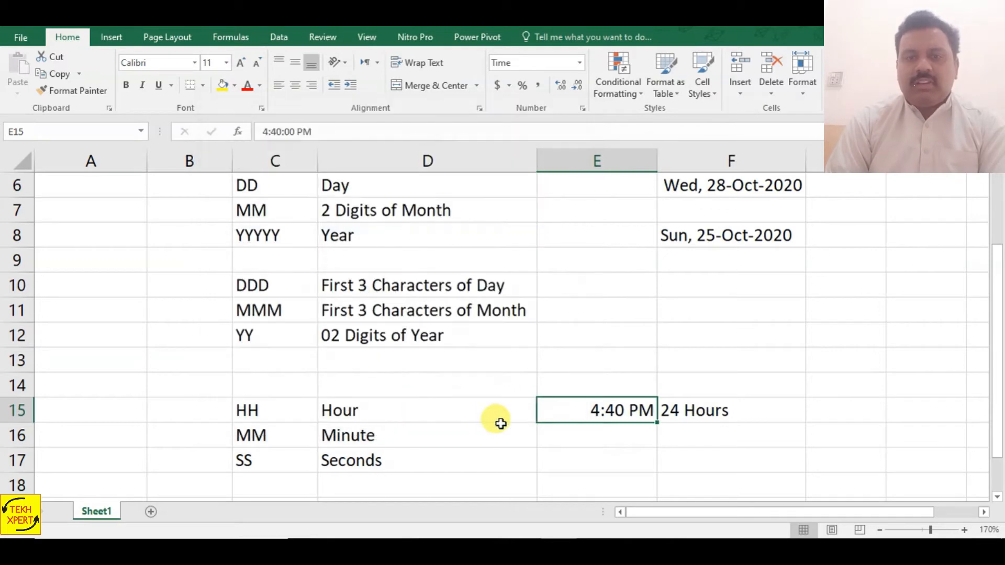
{"action": "key", "text": "ctrl+z"}
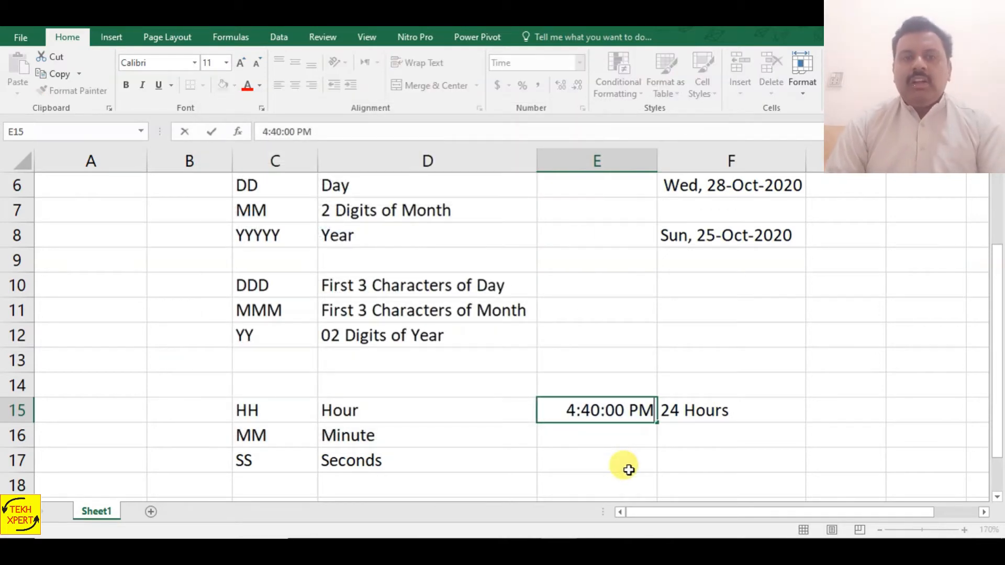
{"action": "key", "text": "ctrl+y"}
{"action": "key", "text": "ctrl+z"}
{"action": "key", "text": "ctrl+y"}
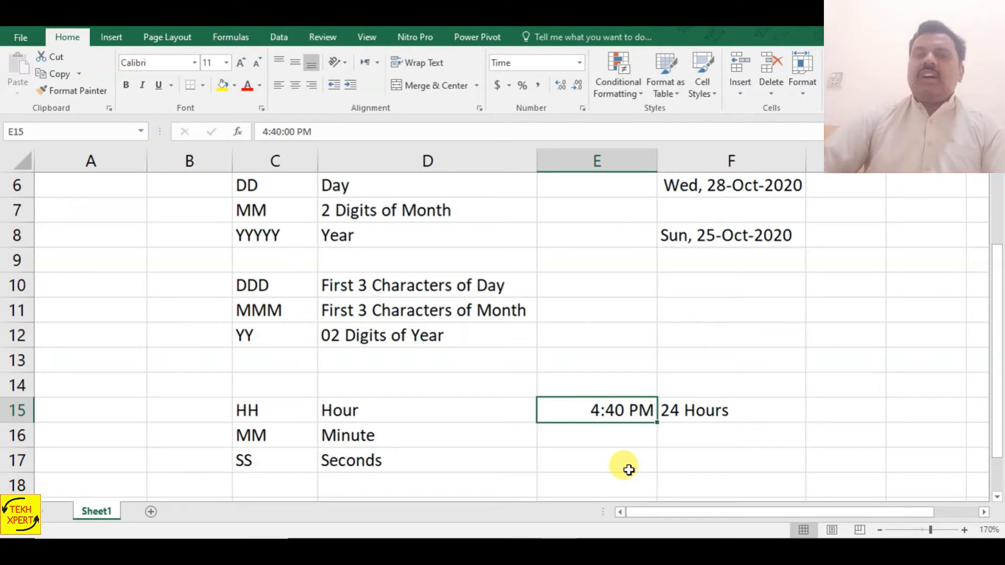
{"action": "key", "text": "ctrl+z"}
{"action": "key", "text": "ctrl+y"}
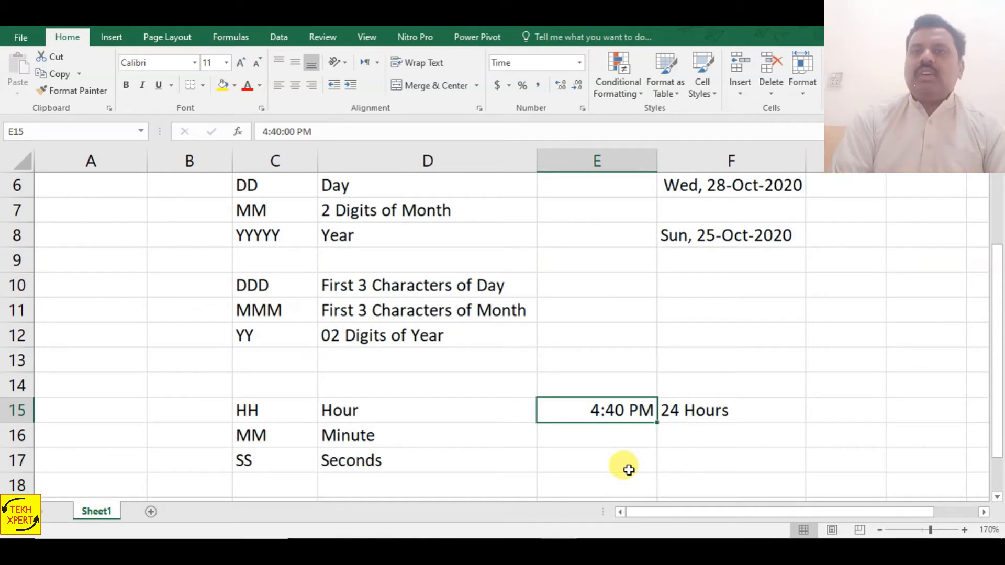
Replace the time in cell E15 with 05:50.
{"action": "type", "text": "05:50"}
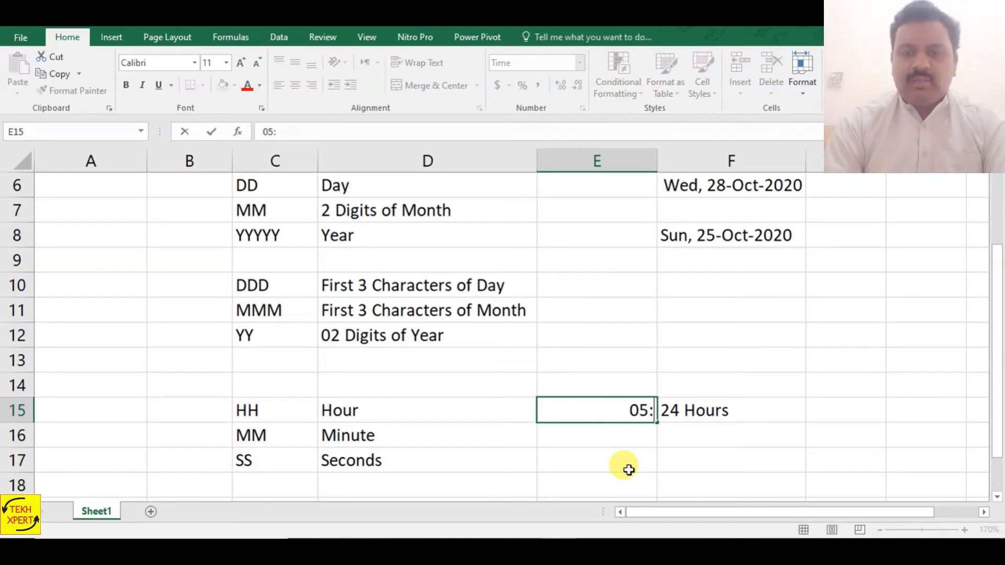
{"action": "key", "text": "Return"}
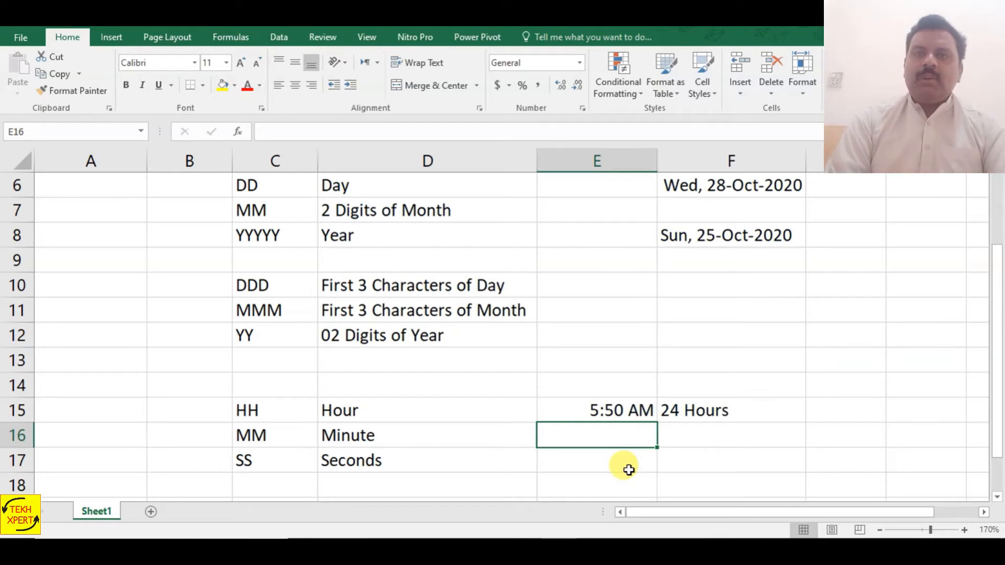
Enter the time 05:50 AM in cell E16 and 05:35 PM in cell E17.
{"action": "type", "text": "05:50"}
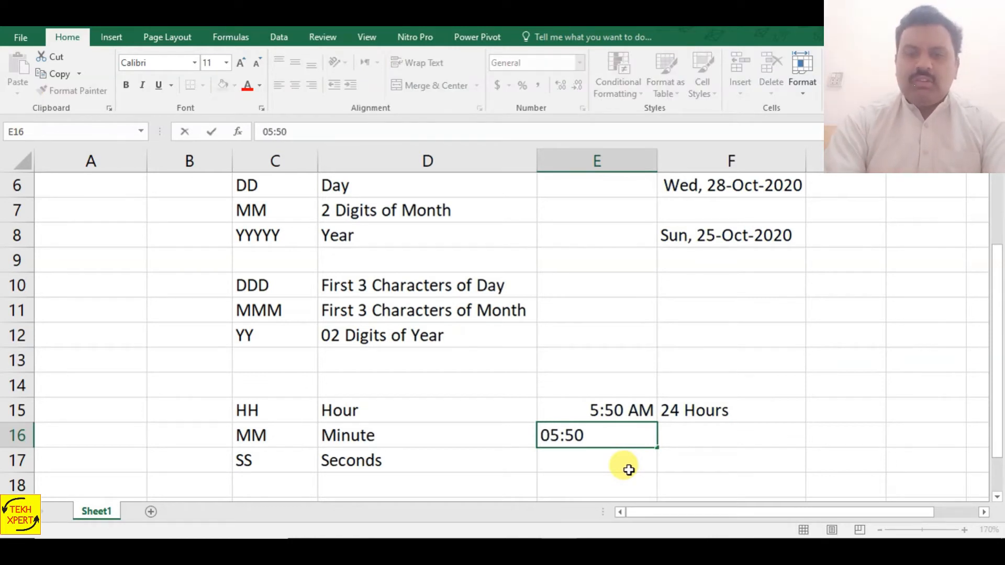
{"action": "type", "text": " AM"}
{"action": "key", "text": "Return"}
{"action": "type", "text": "05"}
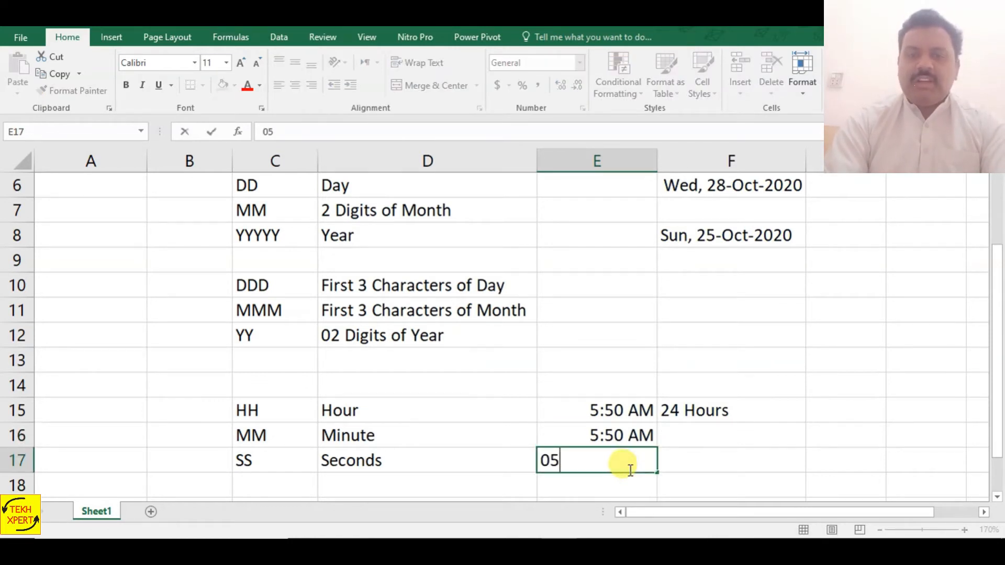
{"action": "type", "text": ":35 PM"}
{"action": "key", "text": "Return"}
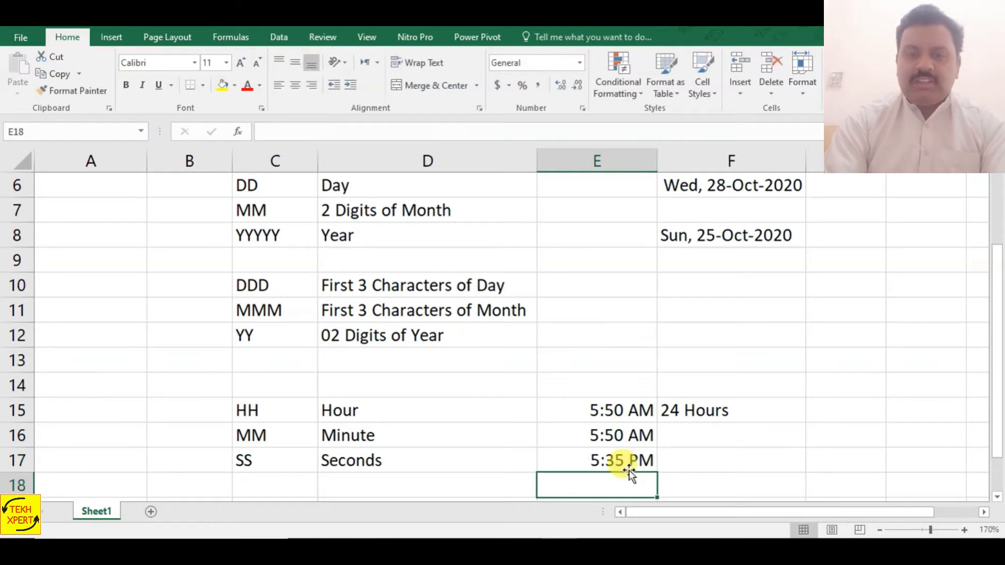
Clear the times from cells E16 and E17.
{"action": "key", "text": "Up"}
{"action": "key", "text": "Up"}
{"action": "key", "text": "shift+Down"}
{"action": "key", "text": "Delete"}
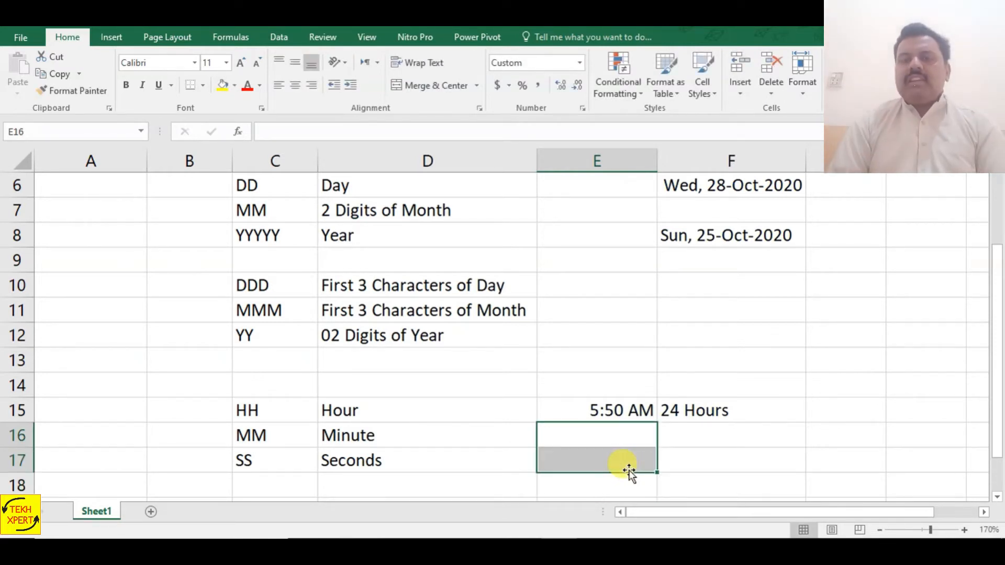
{"action": "key", "text": "Up"}
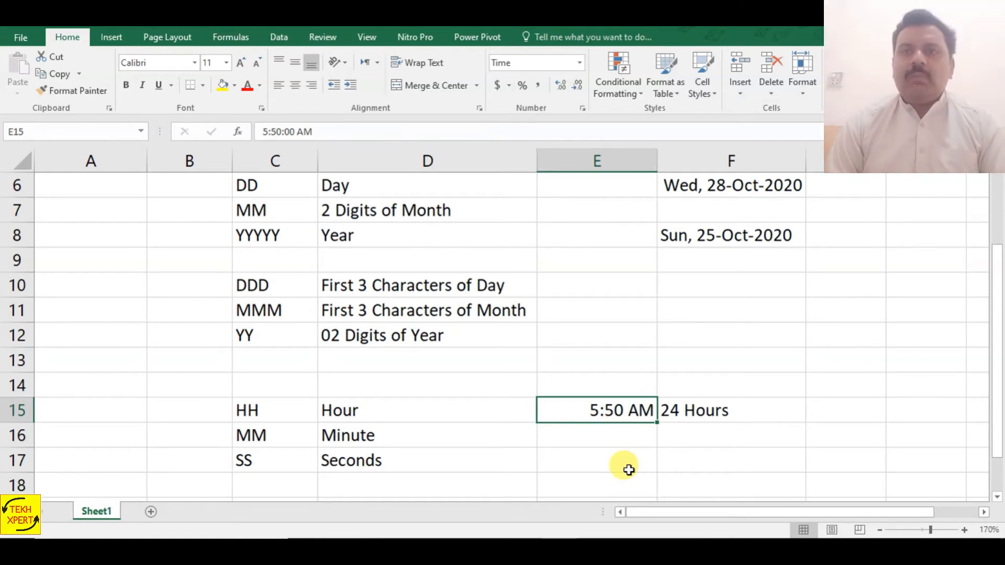
{"action": "key", "text": "Down"}
{"action": "key", "text": "Down"}
{"action": "key", "text": "Down"}
{"action": "key", "text": "Up"}
{"action": "key", "text": "Up"}
{"action": "key", "text": "Up"}
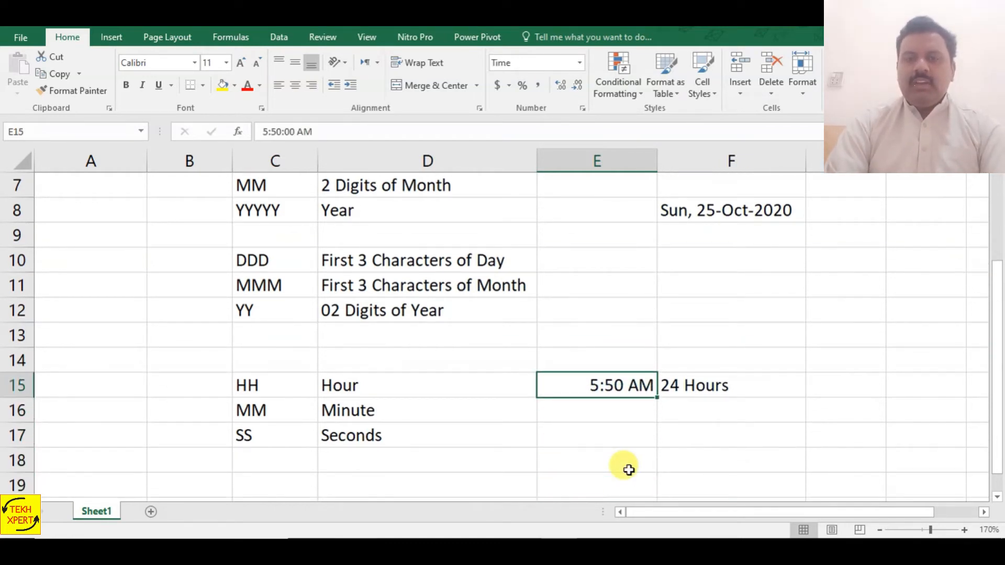
Enter the times 12:35 in cell G11 and 14:40 in cell G12.
{"action": "key", "text": "Down"}
{"action": "key", "text": "Right"}
{"action": "key", "text": "Right"}
{"action": "key", "text": "Up"}
{"action": "key", "text": "Up"}
{"action": "key", "text": "Up"}
{"action": "key", "text": "Up"}
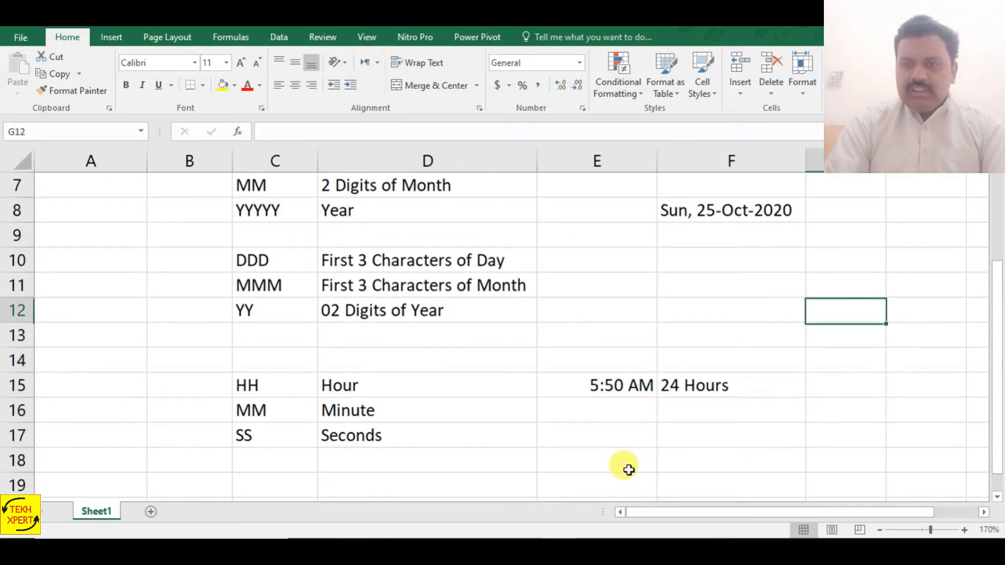
{"action": "key", "text": "Up"}
{"action": "type", "text": "12:35"}
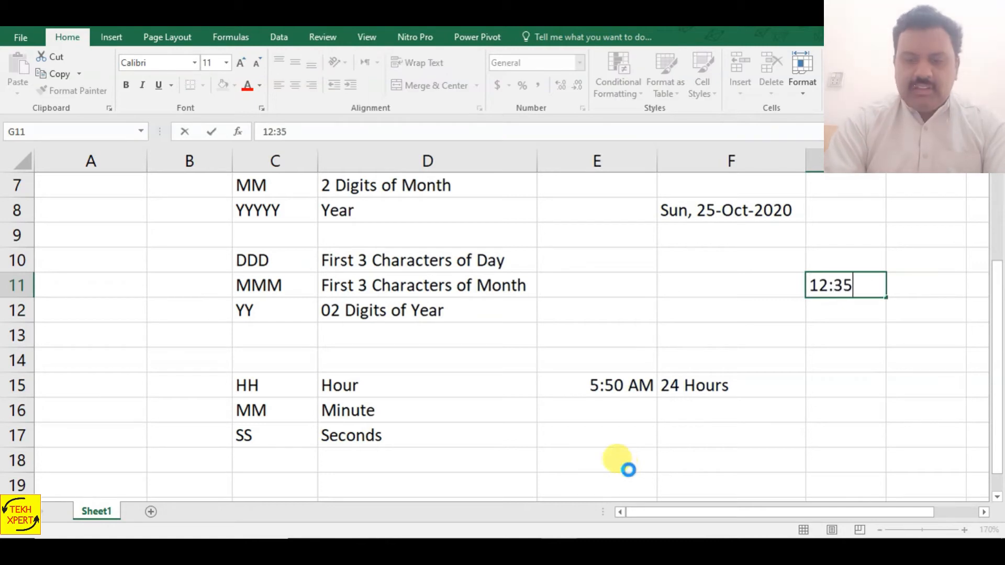
{"action": "key", "text": "Return"}
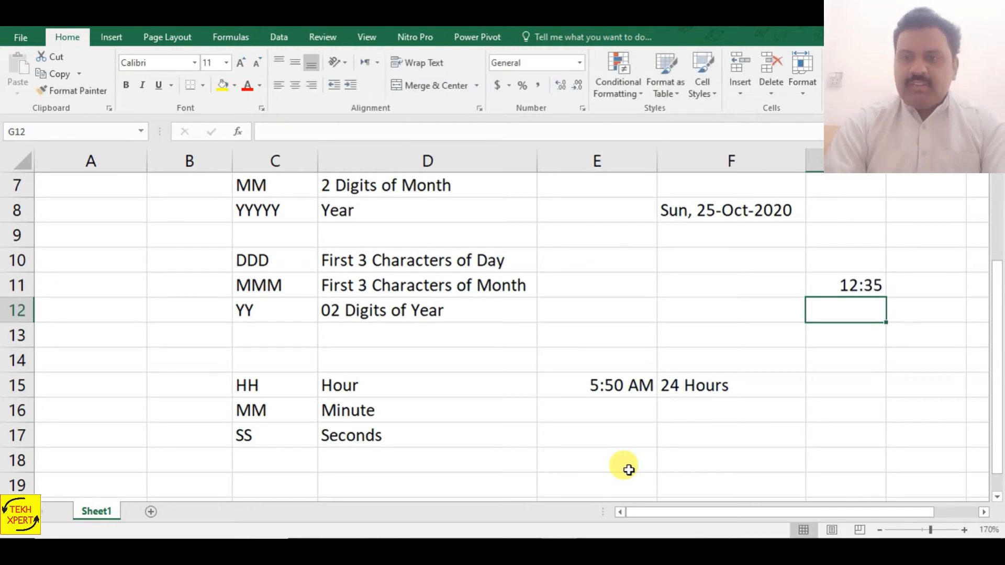
{"action": "type", "text": "14:40"}
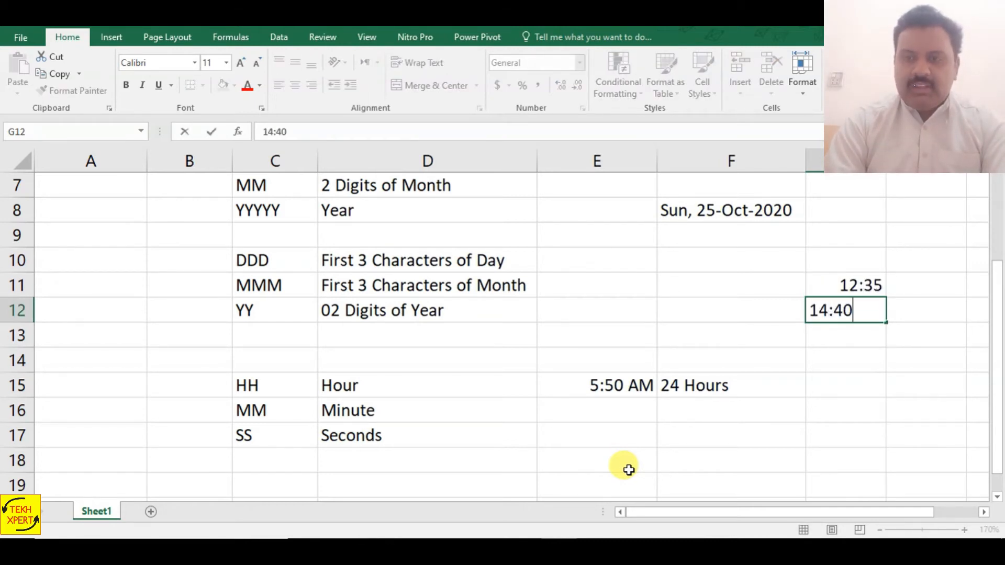
{"action": "key", "text": "Return"}
Add the times 06:55 in cell G13 and 09:00 in cell G14.
{"action": "type", "text": "06"}
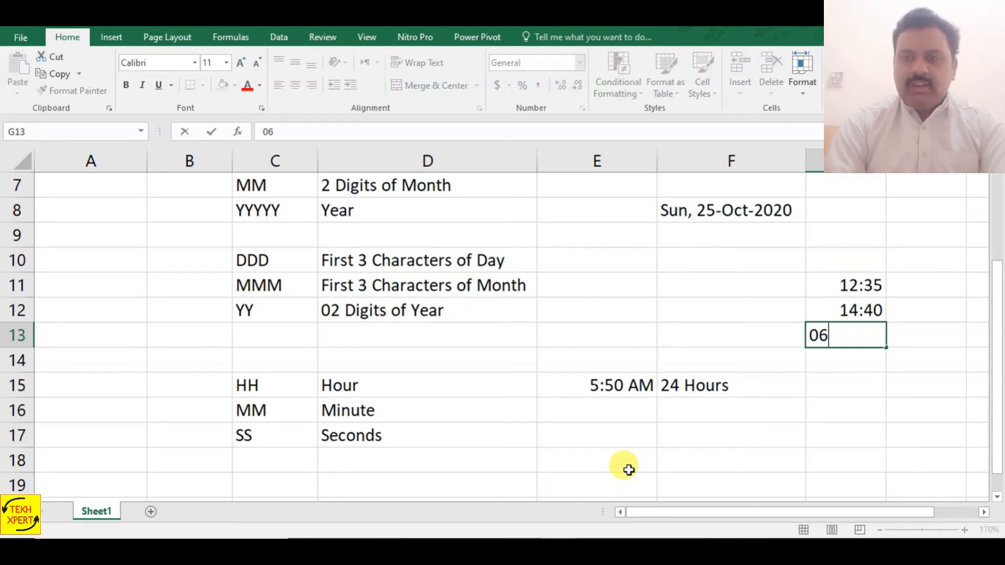
{"action": "type", "text": ":55"}
{"action": "key", "text": "Return"}
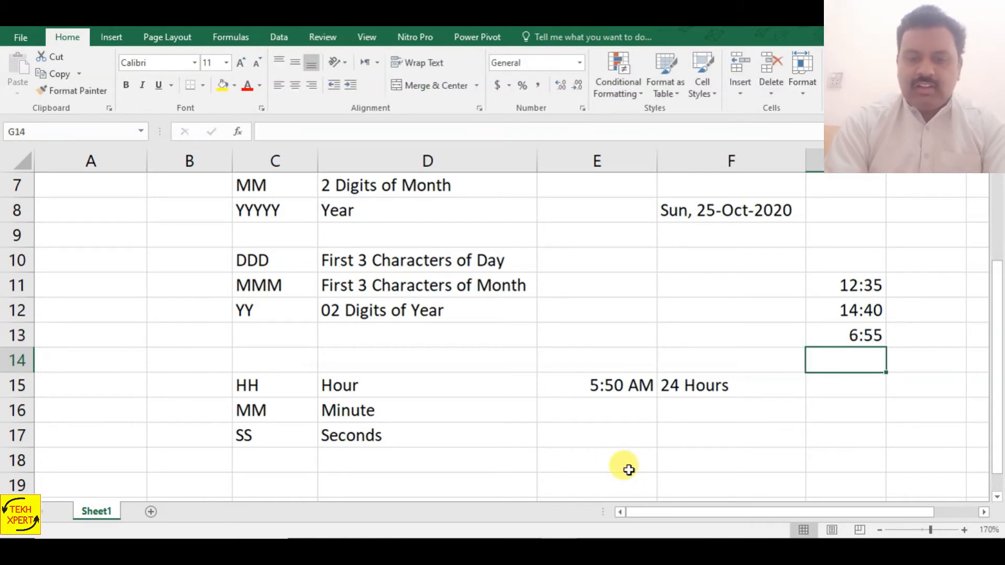
{"action": "type", "text": "09:00"}
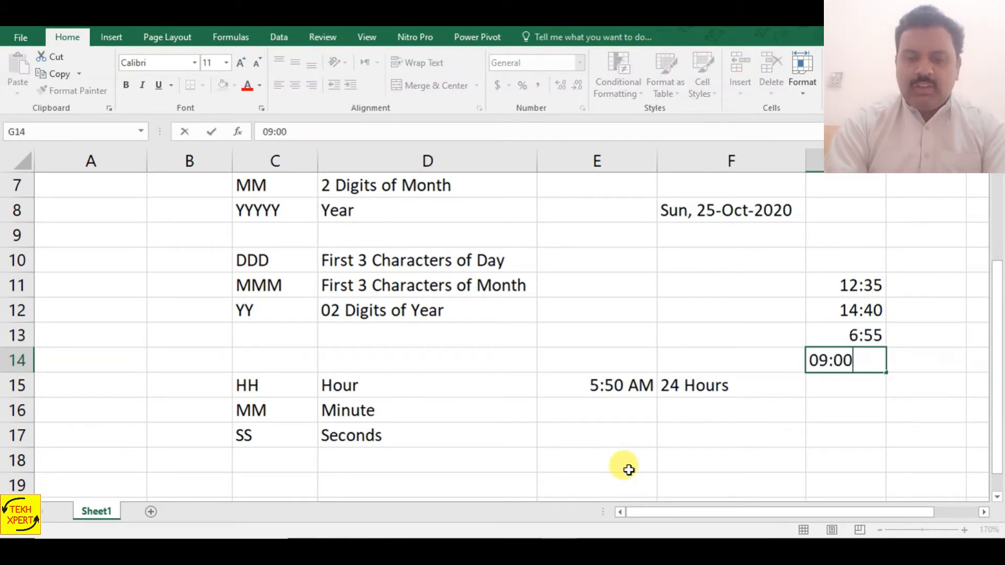
{"action": "key", "text": "Return"}
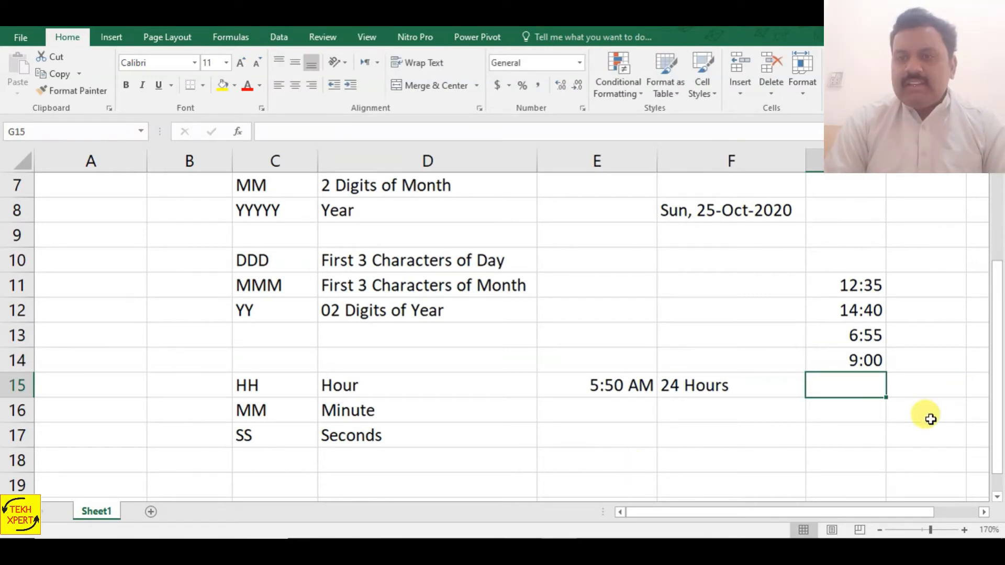
Total the four times in cell G15 with the formula =SUM(G11:G14).
{"action": "type", "text": "=SUM("}
{"action": "key", "text": "Up"}
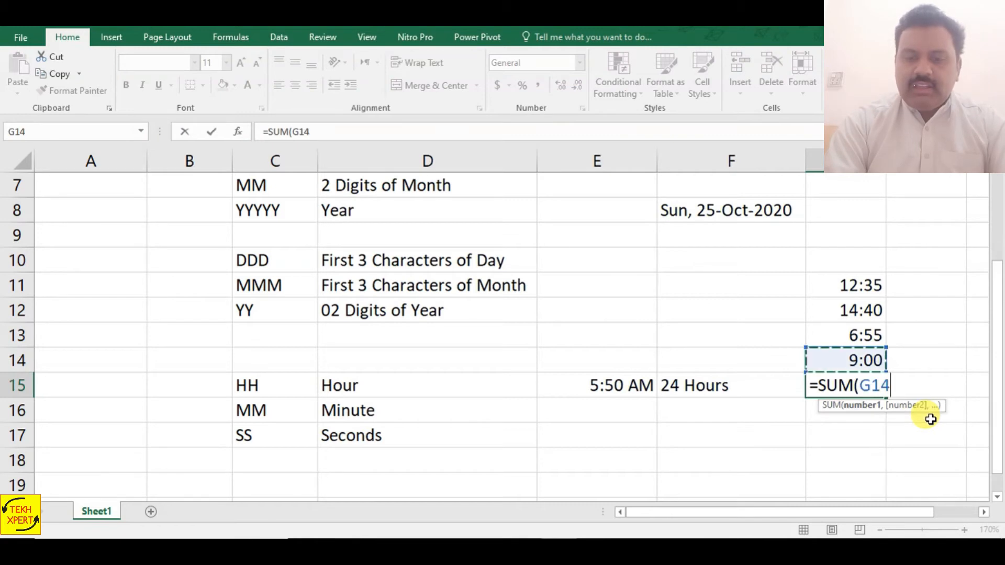
{"action": "key", "text": "shift+Up"}
{"action": "key", "text": "shift+Up"}
{"action": "key", "text": "shift+Up"}
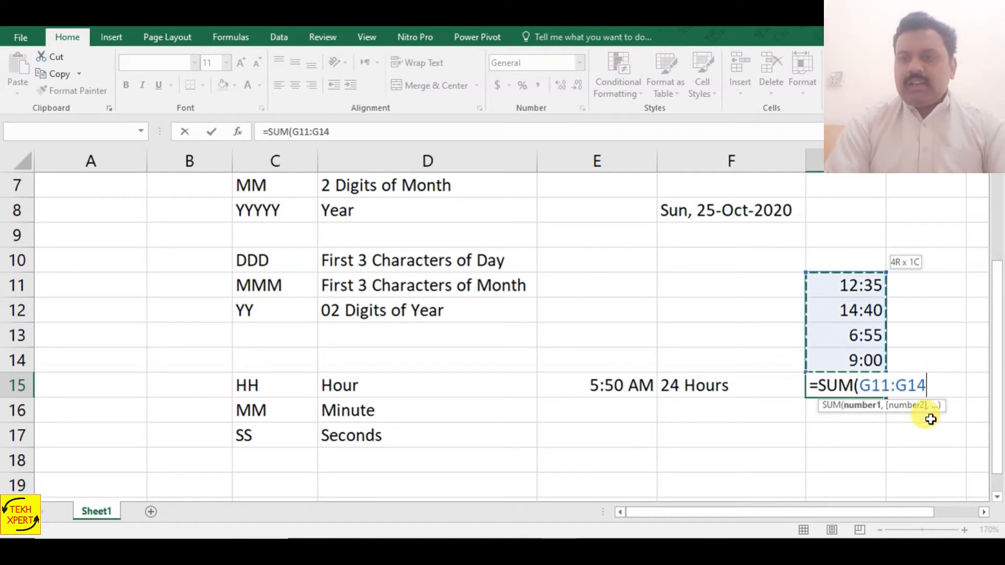
{"action": "type", "text": ")"}
{"action": "key", "text": "Return"}
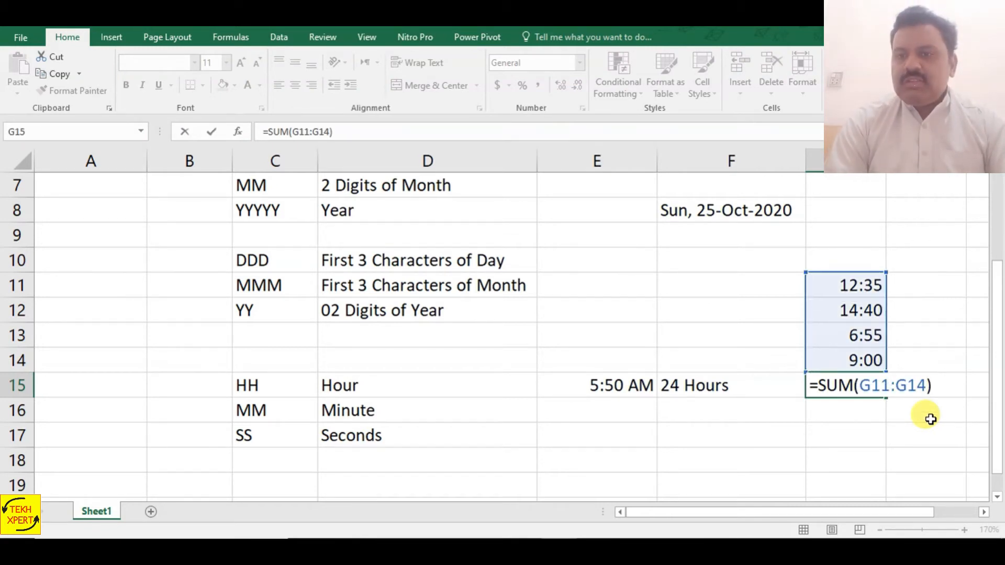
Apply the custom number format [HH]:MM to the time total in cell G15.
{"action": "key", "text": "Up"}
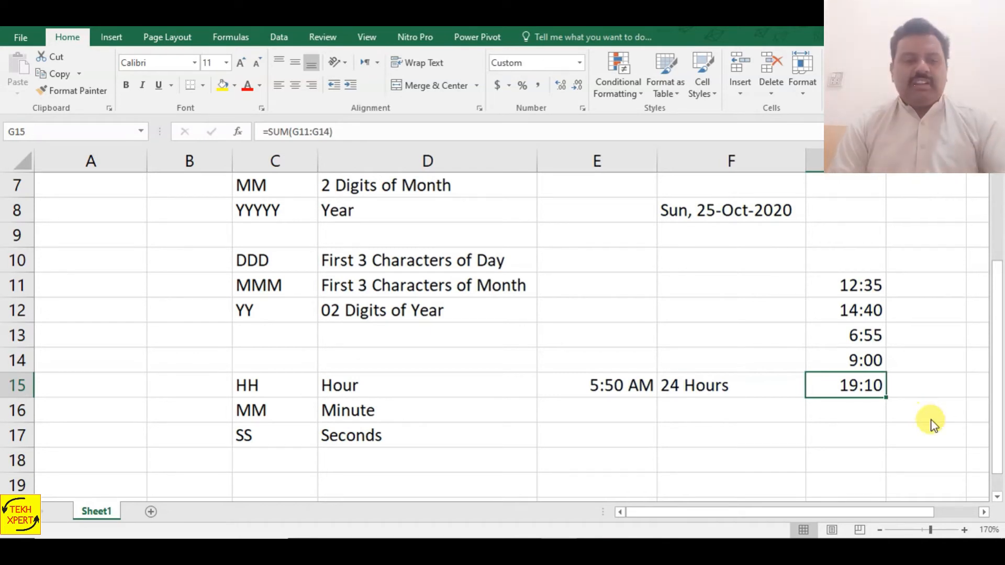
{"action": "key", "text": "ctrl+1"}
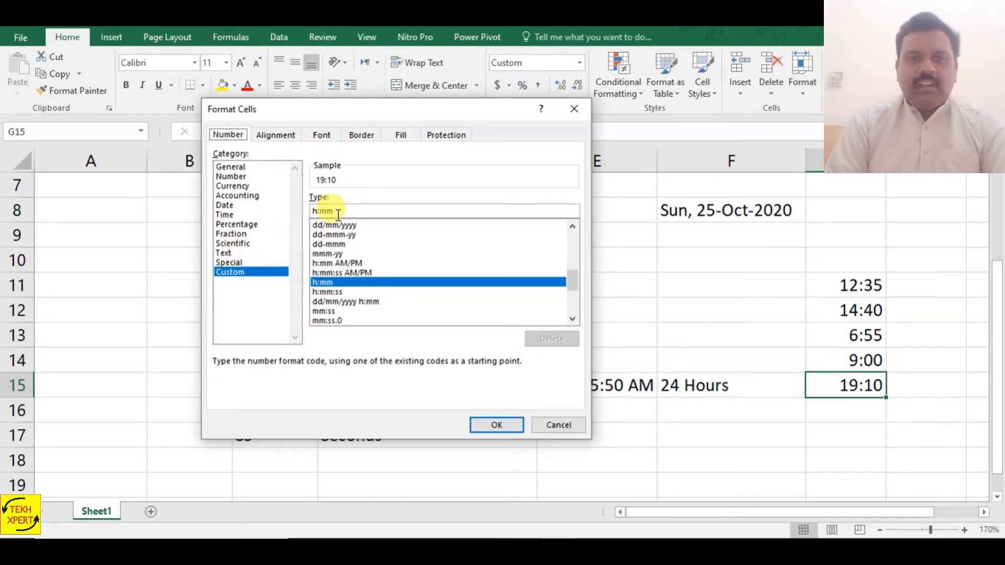
{"action": "left_click_drag", "start_coordinate": [333, 211], "coordinate": [286, 210]}
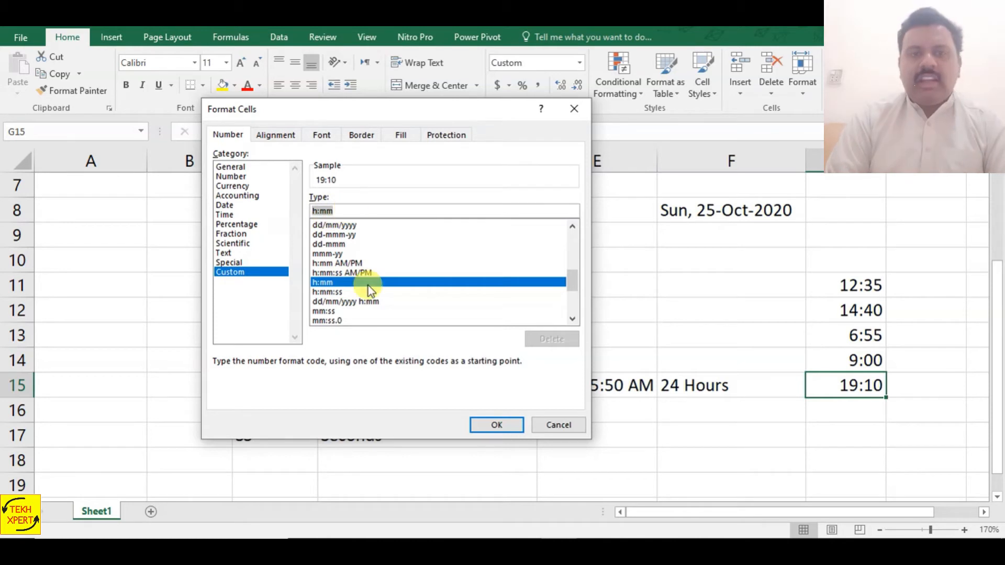
{"action": "key", "text": "BackSpace"}
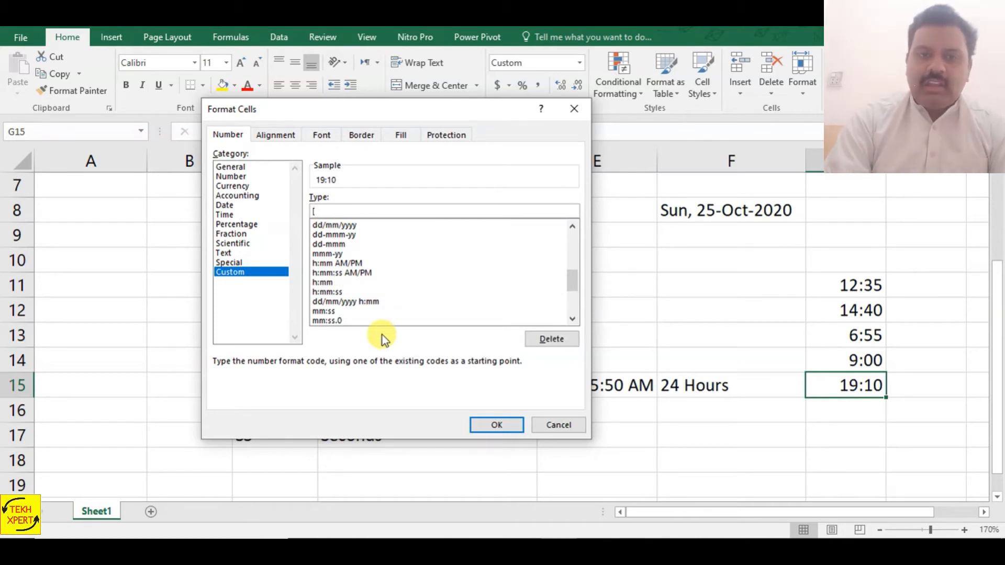
{"action": "type", "text": "[HH"}
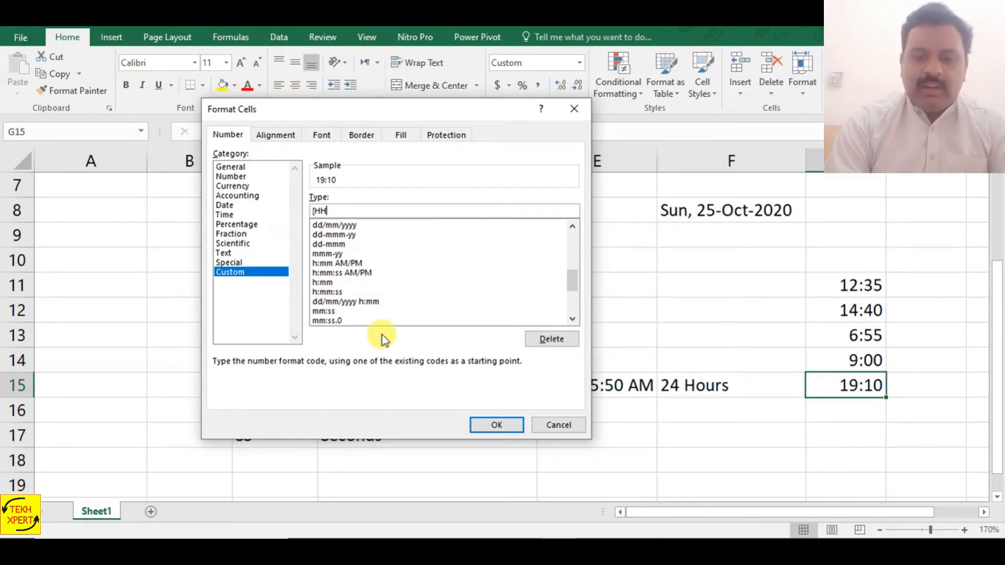
{"action": "type", "text": "]:"}
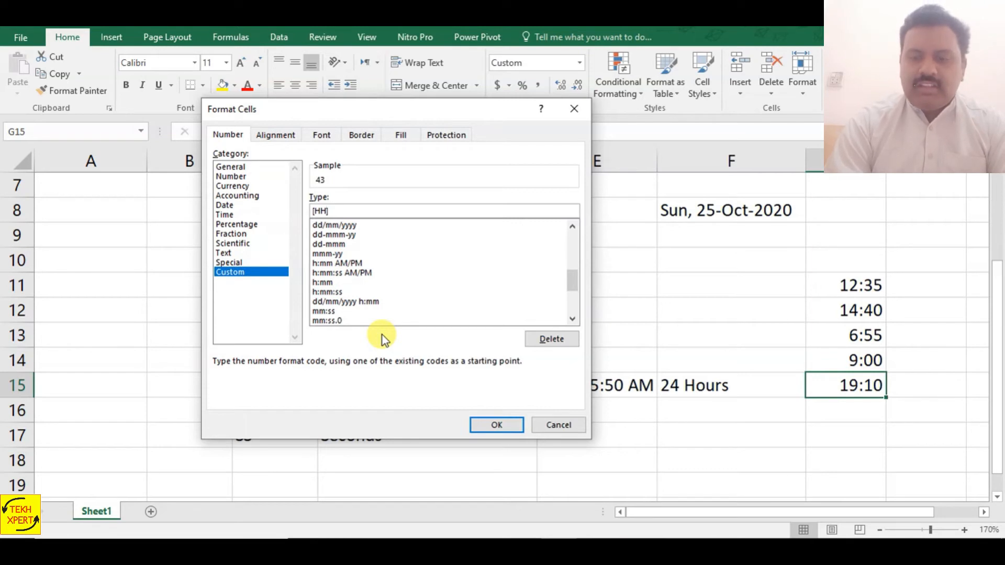
{"action": "type", "text": "MM"}
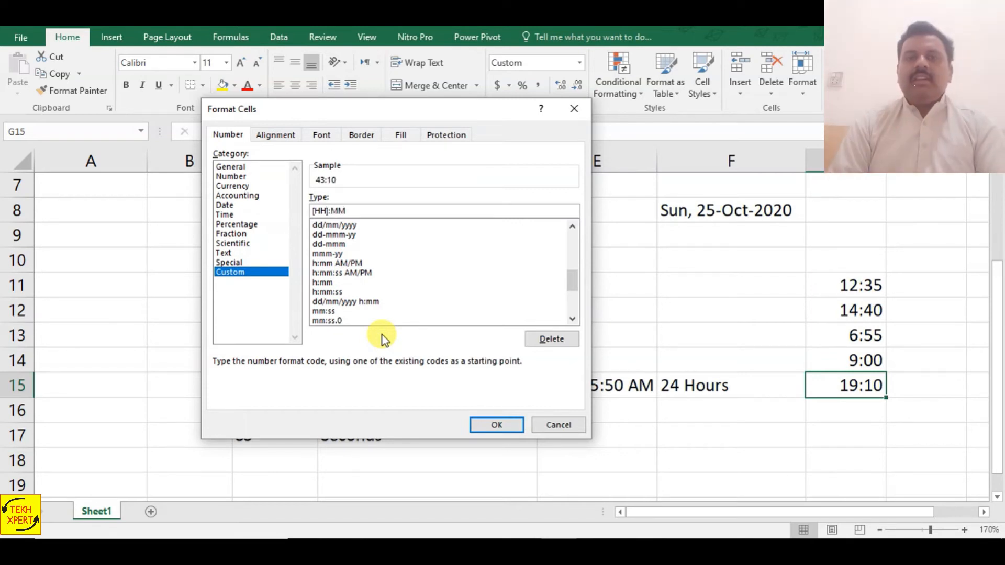
{"action": "left_click", "coordinate": [490, 424]}
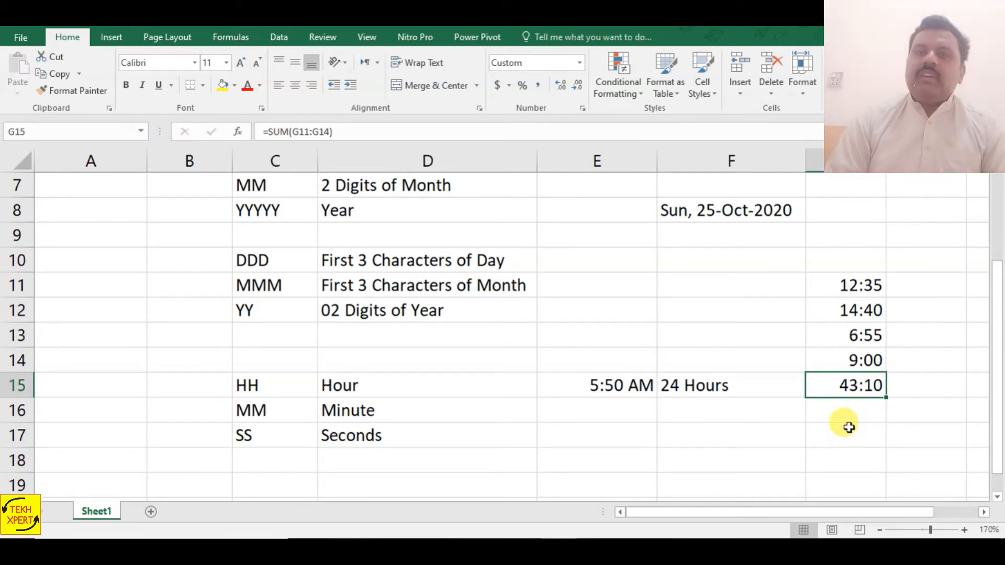
Format the total in cell G15 with the built-in Time type 37:30:55.
{"action": "key", "text": "ctrl+1"}
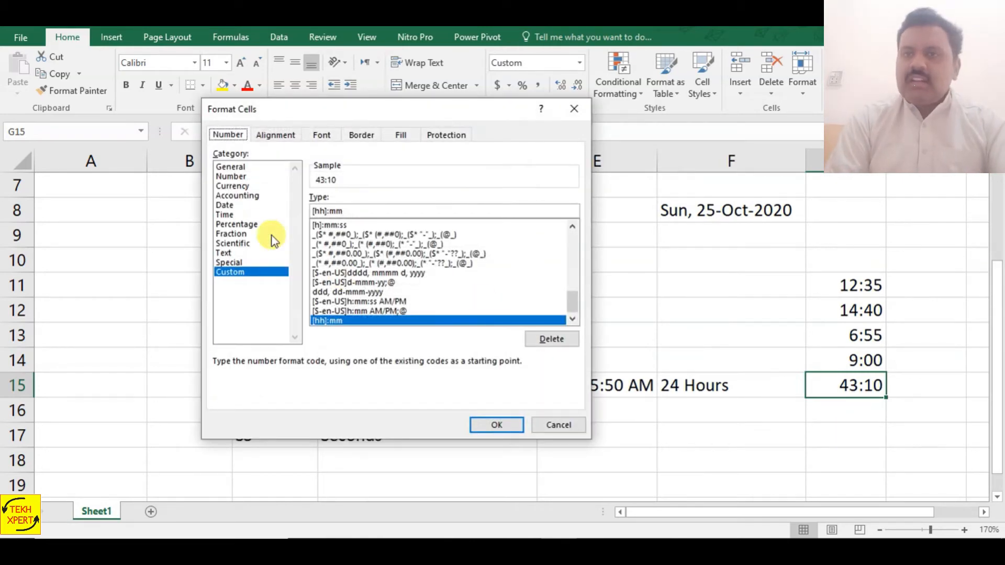
{"action": "left_click", "coordinate": [230, 214]}
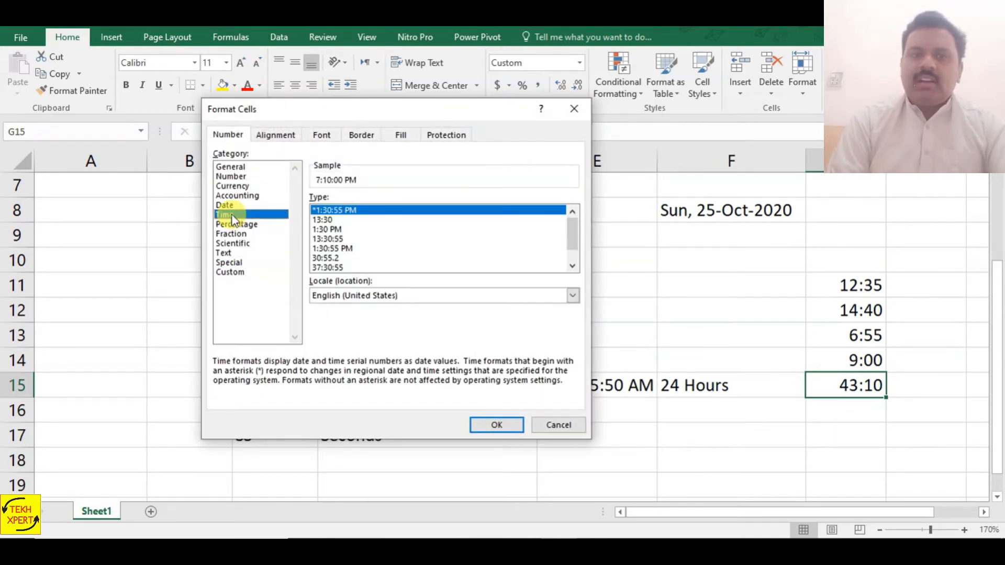
{"action": "left_click", "coordinate": [340, 268]}
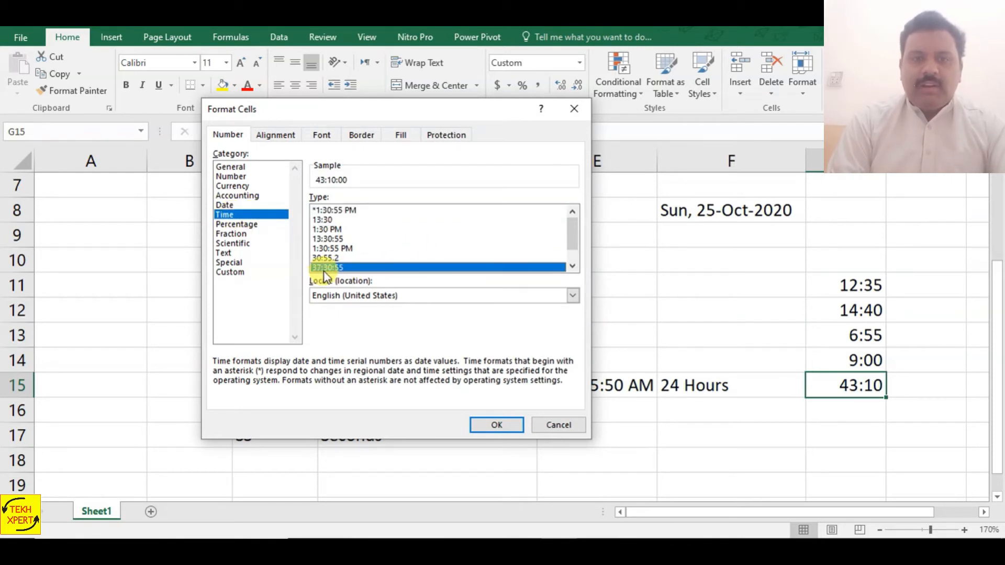
{"action": "left_click", "coordinate": [572, 268]}
{"action": "left_click", "coordinate": [572, 267]}
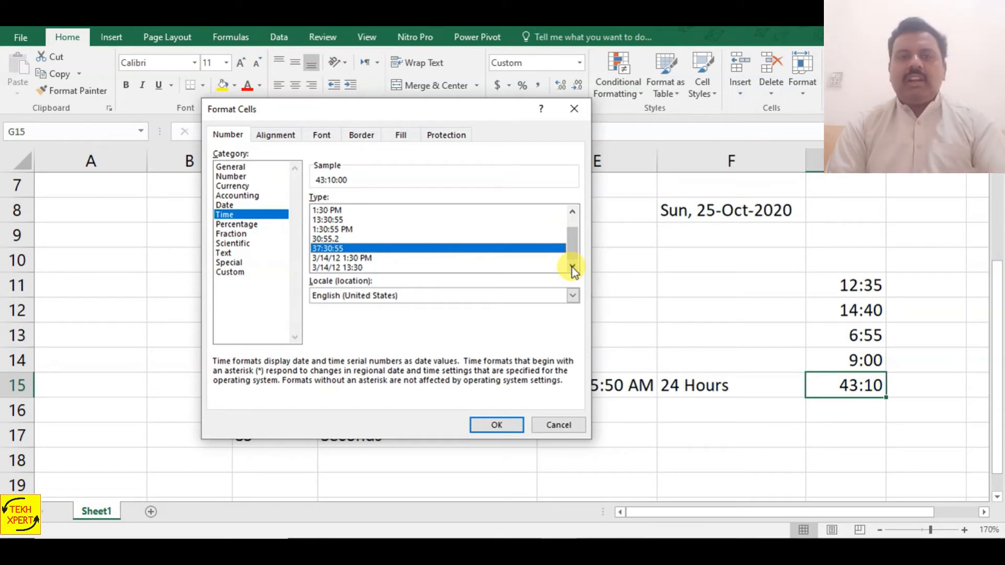
{"action": "left_click", "coordinate": [479, 422]}
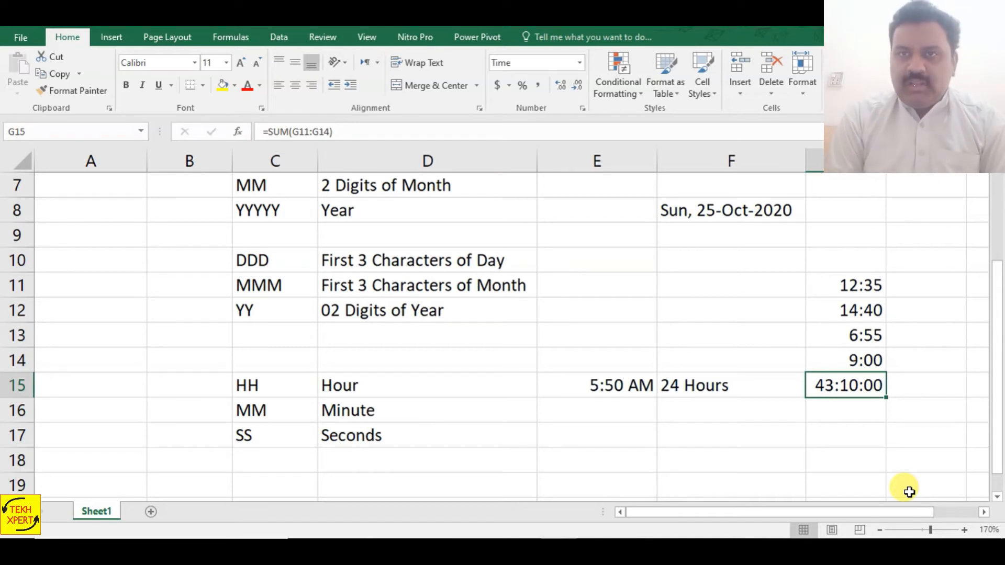
Enter the date 25-Nov-2019 in cell C19, below the time format codes.
{"action": "key", "text": "ctrl+Home"}
{"action": "key", "text": "Down"}
{"action": "key", "text": "Down"}
{"action": "key", "text": "Down"}
{"action": "key", "text": "Down"}
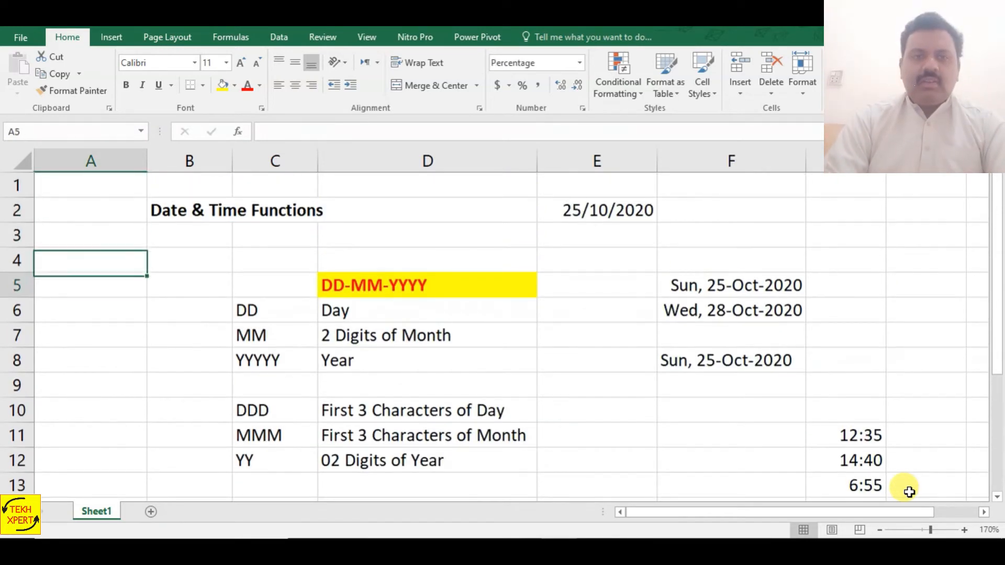
{"action": "key", "text": "Right"}
{"action": "key", "text": "Down"}
{"action": "key", "text": "Down"}
{"action": "key", "text": "Down"}
{"action": "key", "text": "Down"}
{"action": "key", "text": "Down"}
{"action": "key", "text": "Down"}
{"action": "key", "text": "Down"}
{"action": "key", "text": "Down"}
{"action": "key", "text": "Down"}
{"action": "key", "text": "Down"}
{"action": "key", "text": "Down"}
{"action": "key", "text": "Down"}
{"action": "key", "text": "Down"}
{"action": "key", "text": "Down"}
{"action": "key", "text": "Down"}
{"action": "key", "text": "Down"}
{"action": "key", "text": "Down"}
{"action": "key", "text": "Down"}
{"action": "key", "text": "Down"}
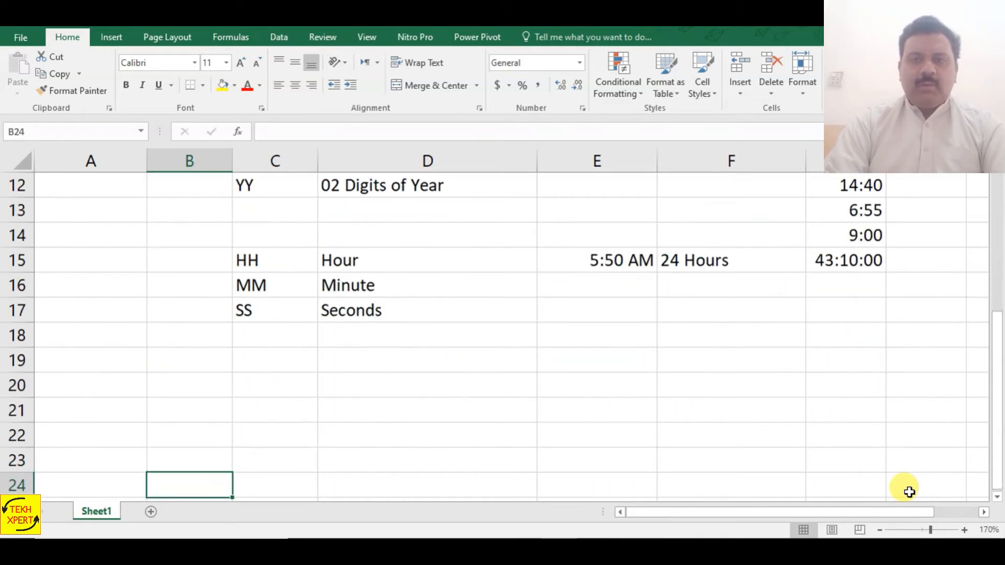
{"action": "key", "text": "Up"}
{"action": "key", "text": "Up"}
{"action": "key", "text": "Up"}
{"action": "key", "text": "Up"}
{"action": "key", "text": "Up"}
{"action": "key", "text": "Right"}
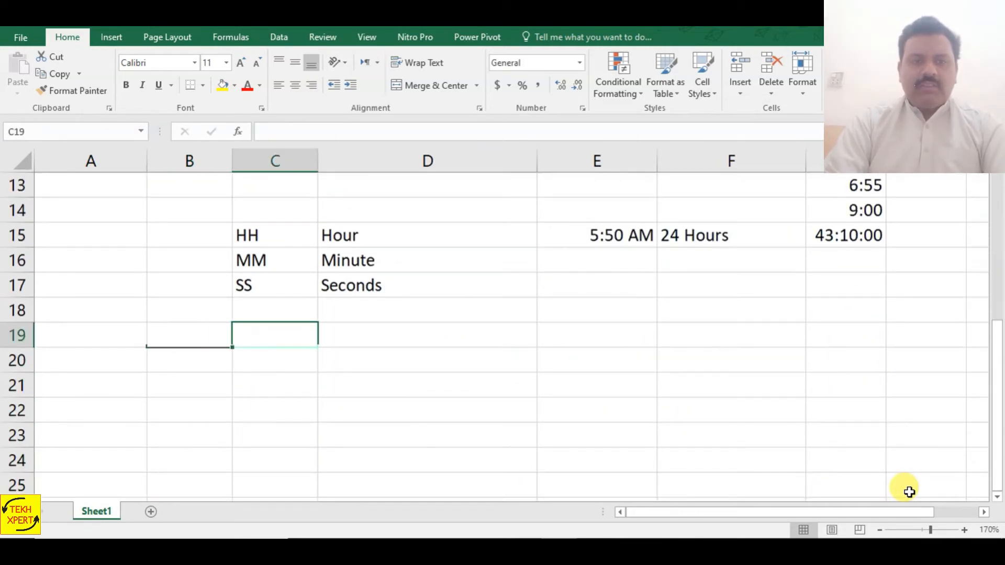
{"action": "type", "text": "25-O"}
{"action": "key", "text": "BackSpace"}
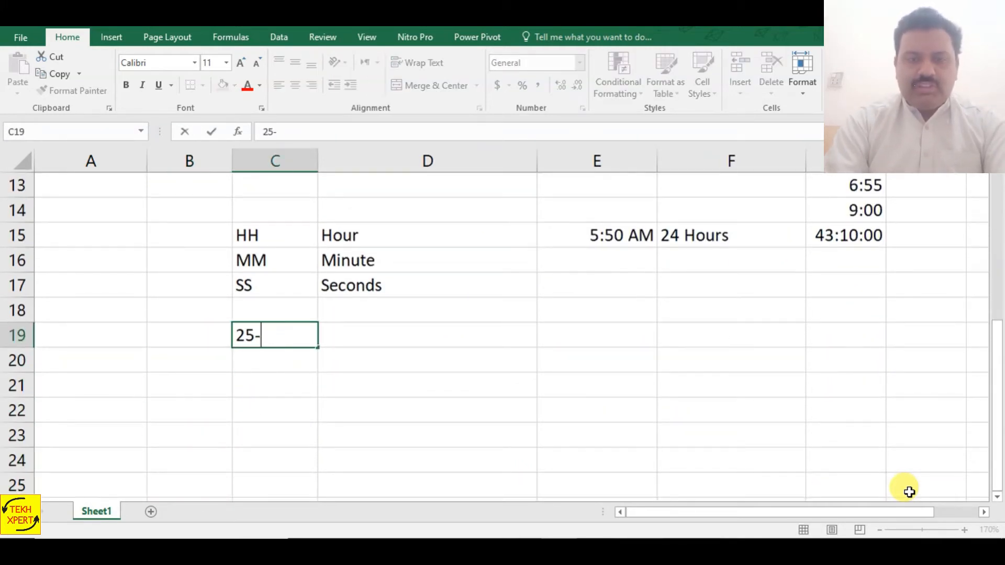
{"action": "type", "text": "Nov-2019"}
{"action": "key", "text": "Return"}
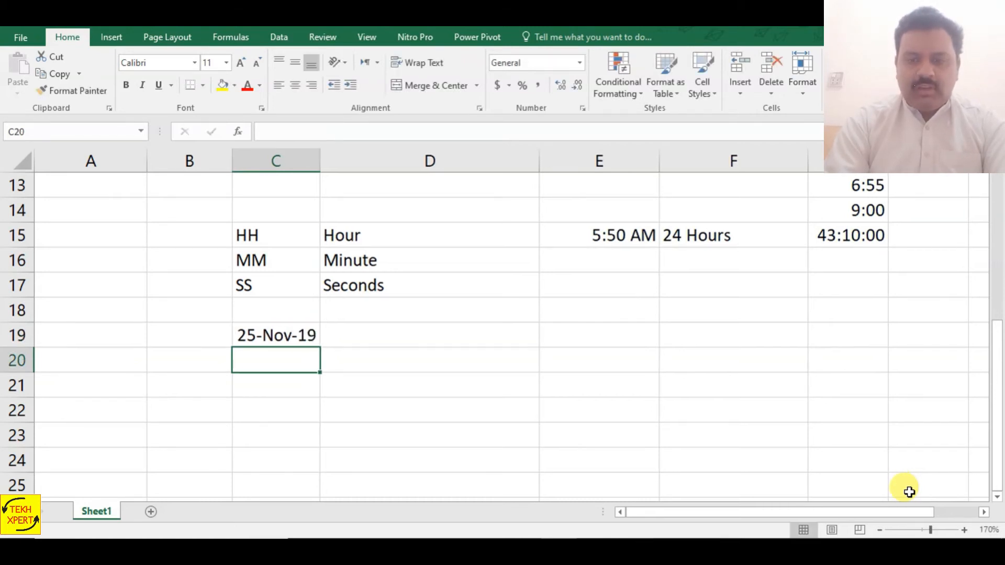
Add the headings Year, Month and Day in cells E19, F19 and G19.
{"action": "key", "text": "Up"}
{"action": "key", "text": "Right"}
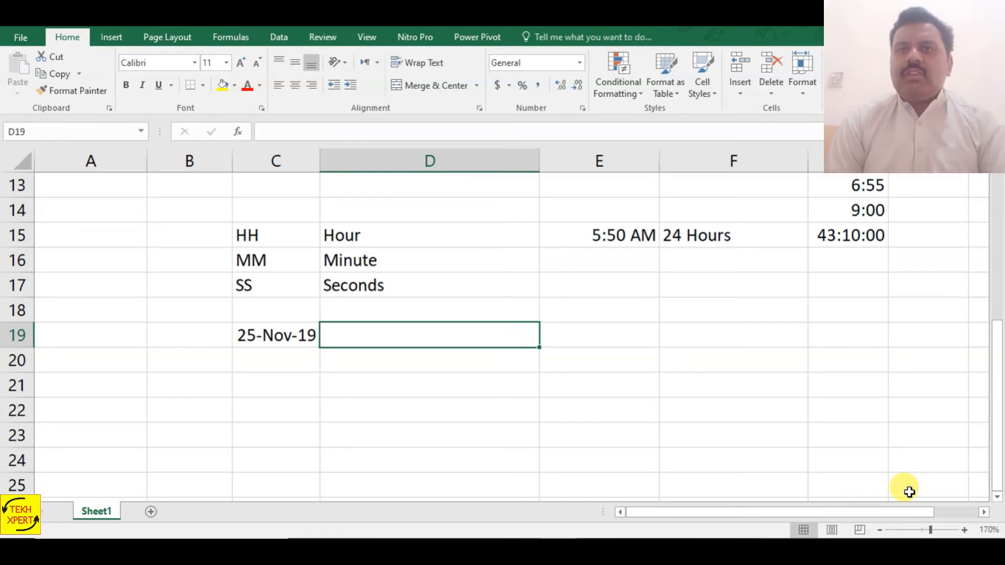
{"action": "key", "text": "Up"}
{"action": "key", "text": "Down"}
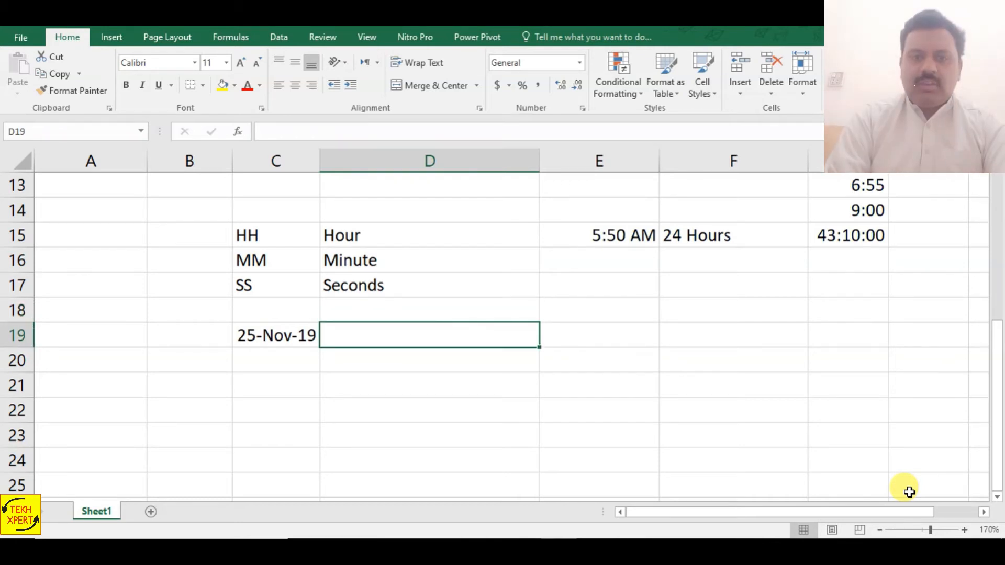
{"action": "key", "text": "Right"}
{"action": "type", "text": "Year"}
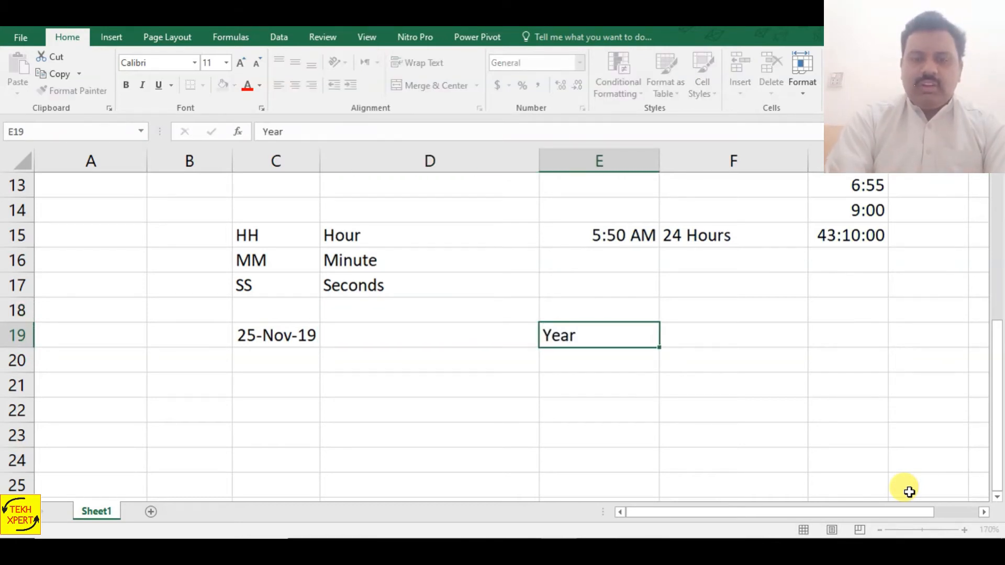
{"action": "key", "text": "Right"}
{"action": "type", "text": "Month"}
{"action": "key", "text": "Return"}
{"action": "key", "text": "Up"}
{"action": "key", "text": "Right"}
{"action": "type", "text": "Day"}
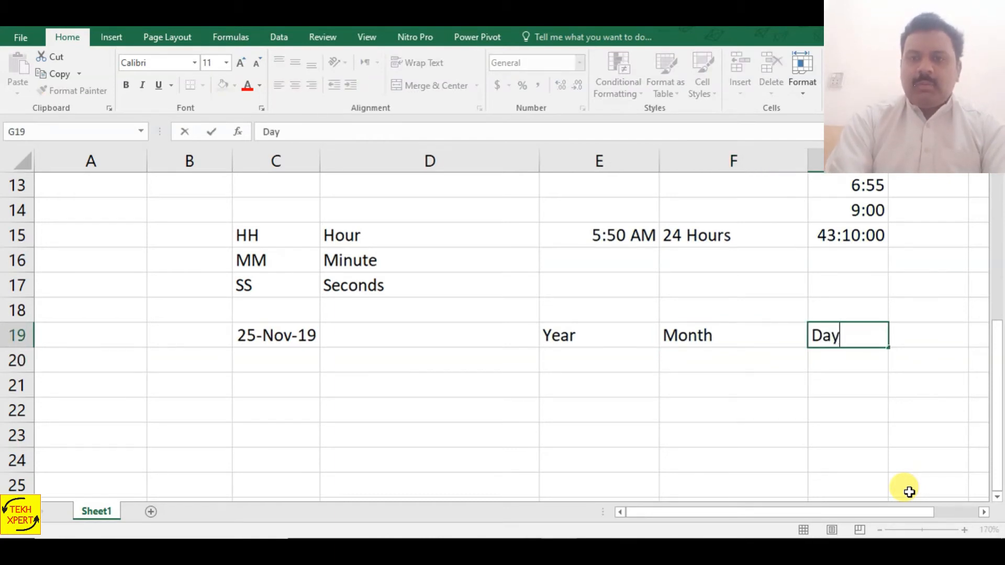
{"action": "key", "text": "Return"}
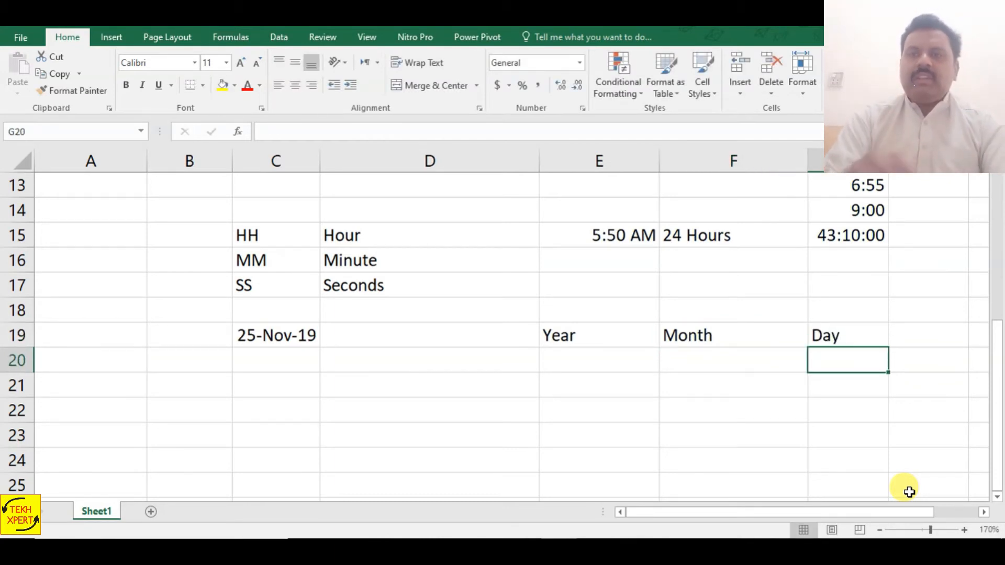
{"action": "key", "text": "Left"}
{"action": "key", "text": "Left"}
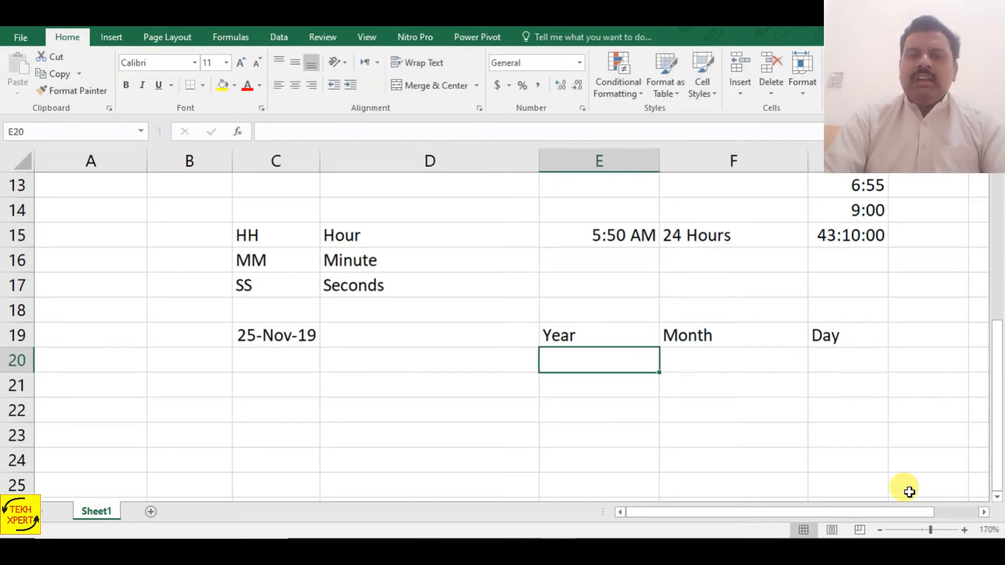
{"action": "type", "text": "=YEAR("}
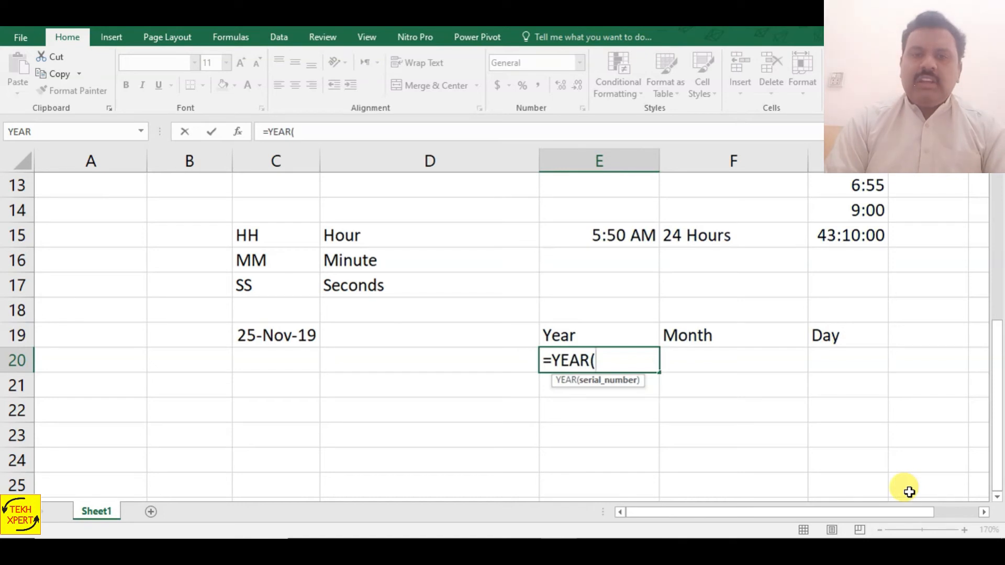
{"action": "key", "text": "Escape"}
Move the Year, Month and Day headings up one row to cells E18:G18.
{"action": "key", "text": "Up"}
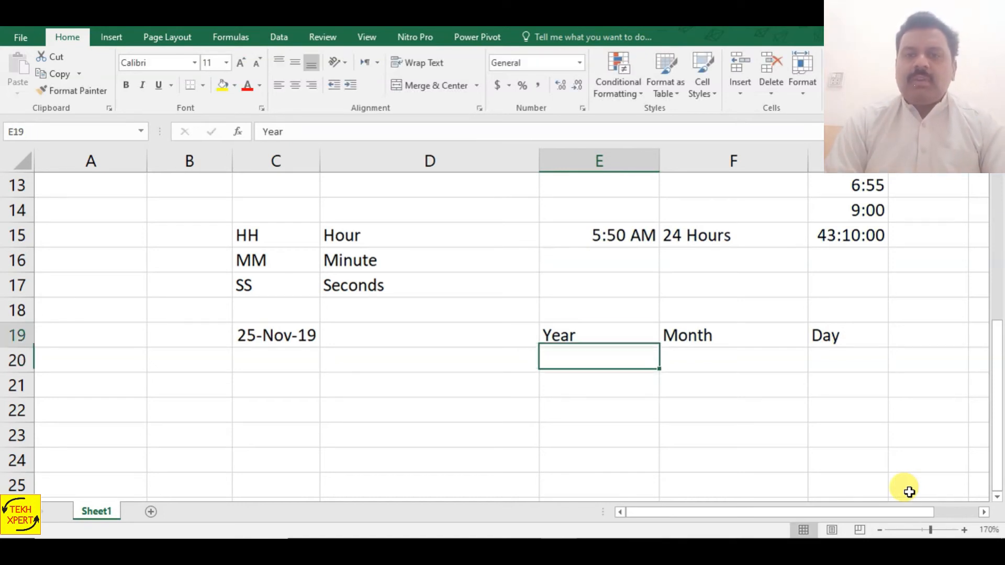
{"action": "key", "text": "shift+Right"}
{"action": "key", "text": "shift+Right"}
{"action": "key", "text": "ctrl+x"}
{"action": "key", "text": "Up"}
{"action": "key", "text": "ctrl+v"}
{"action": "key", "text": "Down"}
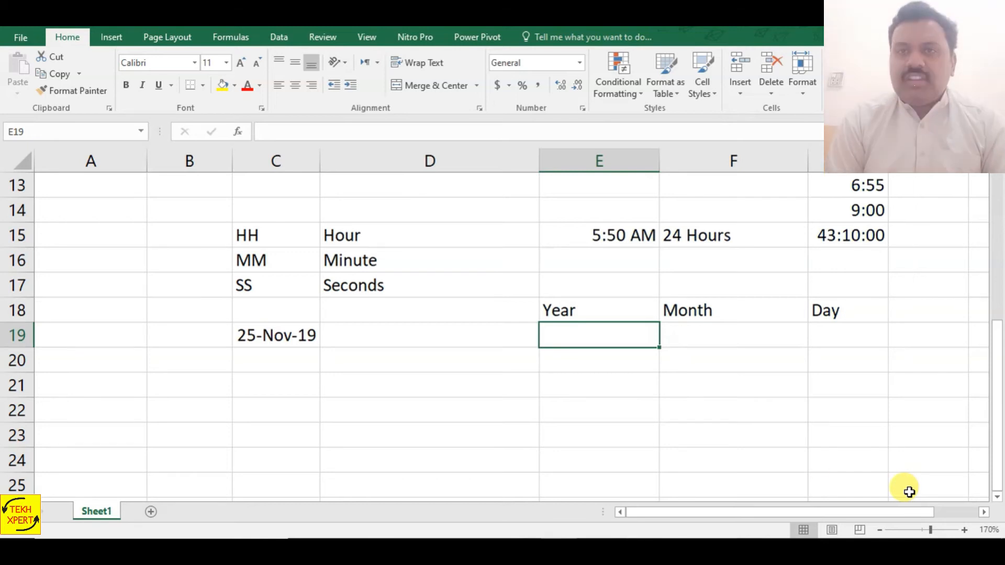
Extract the year of the date in C19 into cell E19 with the formula =YEAR(C19).
{"action": "left_click", "coordinate": [298, 336]}
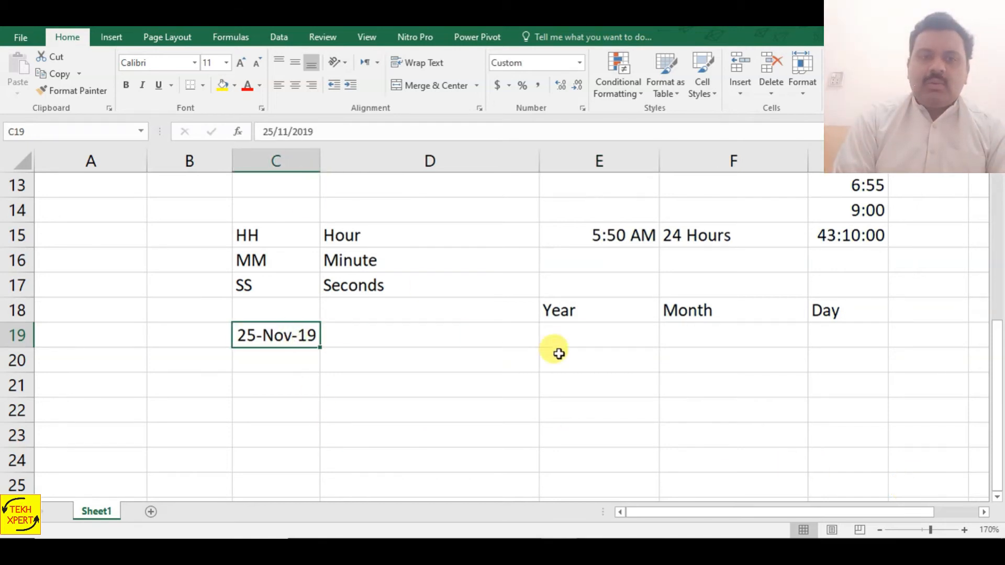
{"action": "left_click", "coordinate": [573, 343]}
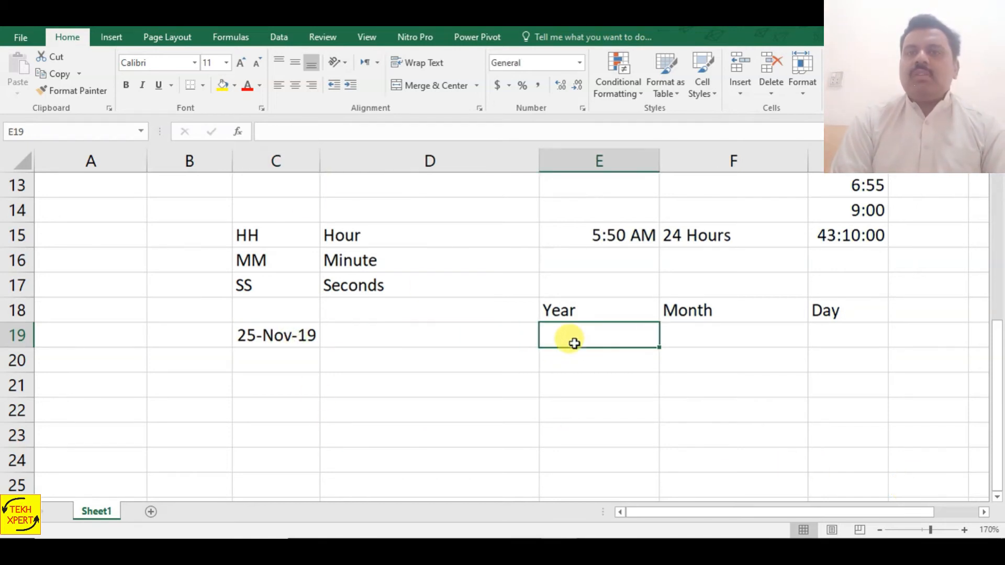
{"action": "left_click_drag", "start_coordinate": [999, 372], "coordinate": [989, 258]}
{"action": "left_click", "coordinate": [784, 258]}
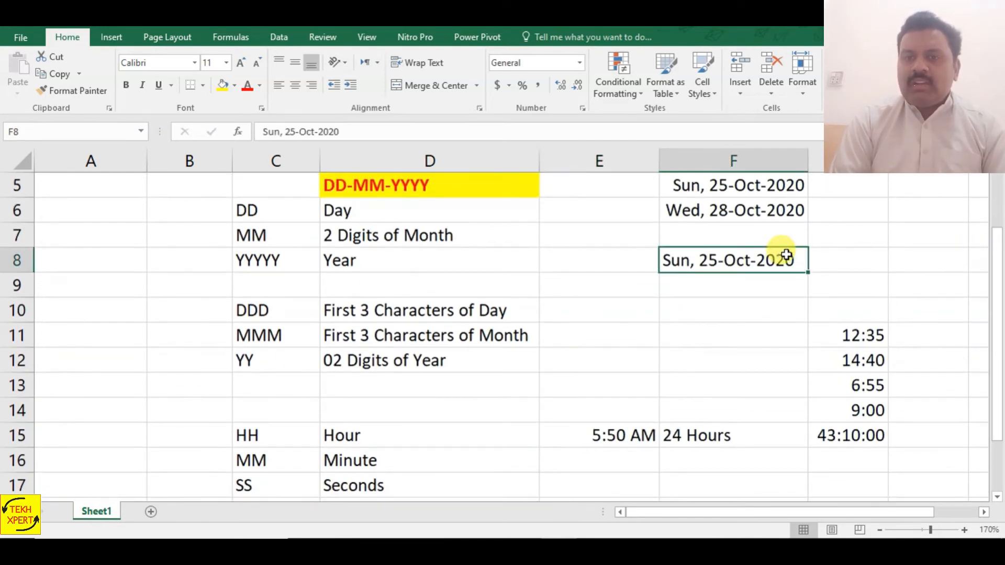
{"action": "left_click_drag", "start_coordinate": [996, 288], "coordinate": [983, 392]}
{"action": "left_click", "coordinate": [581, 452]}
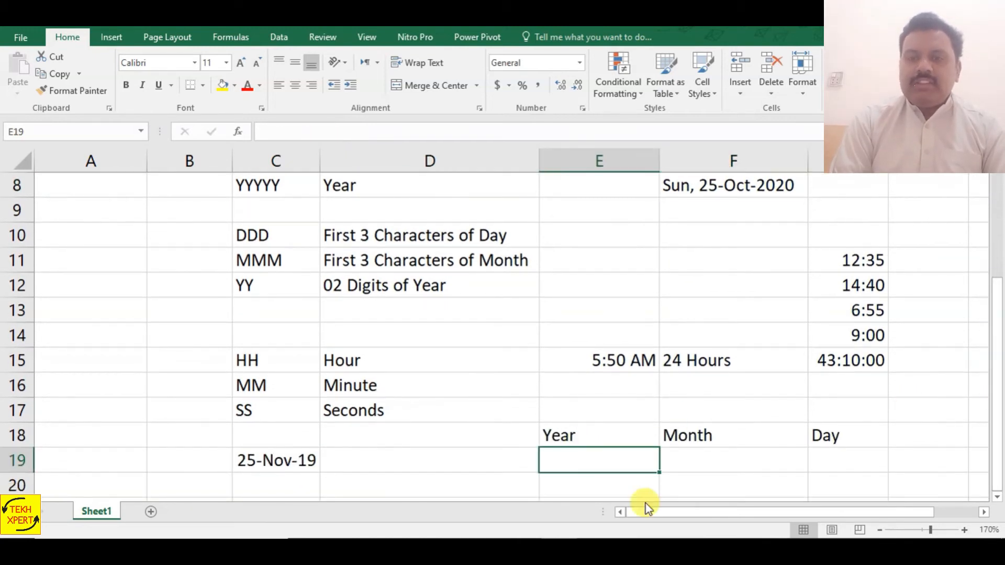
{"action": "type", "text": "=YEAR("}
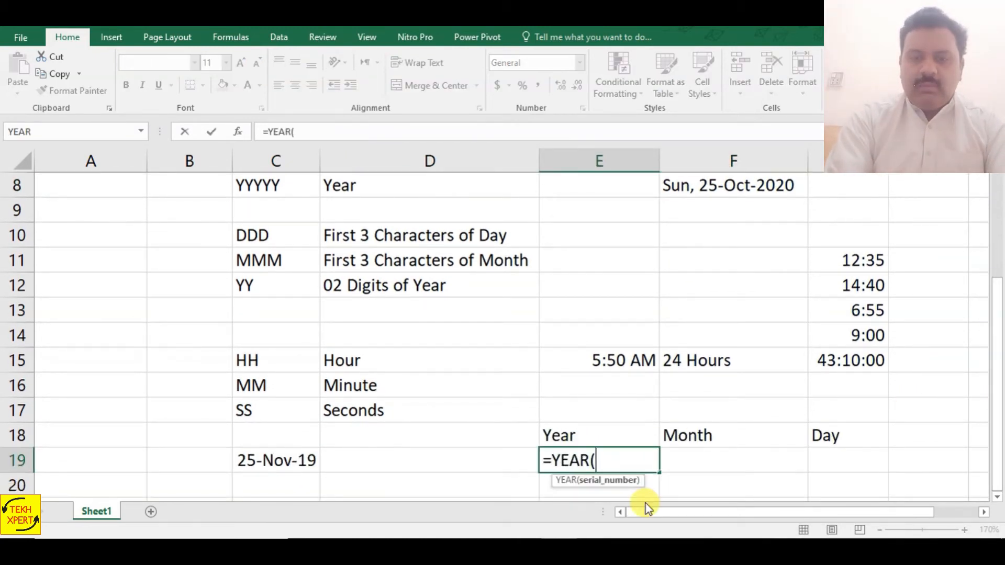
{"action": "key", "text": "Left"}
{"action": "key", "text": "Left"}
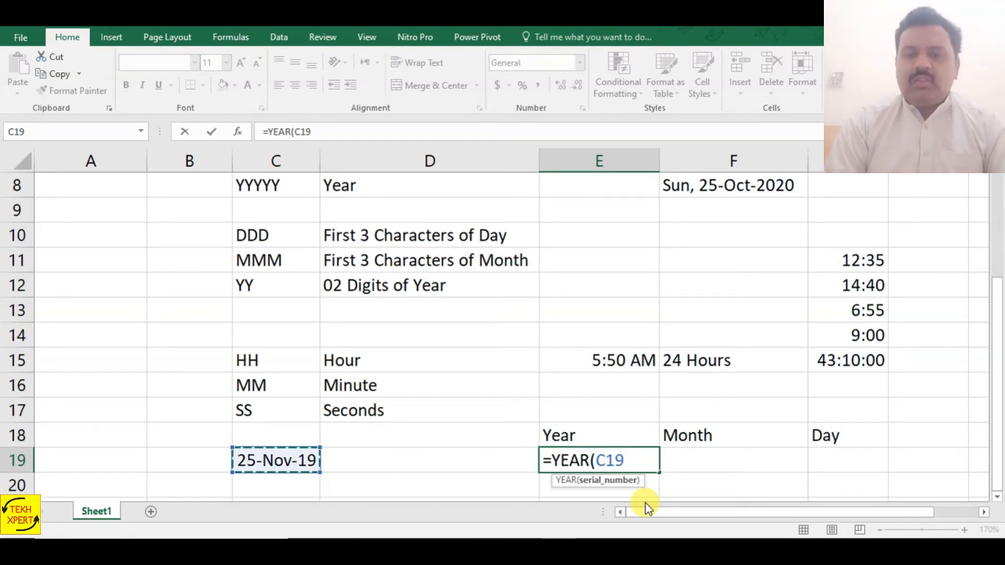
{"action": "type", "text": ")"}
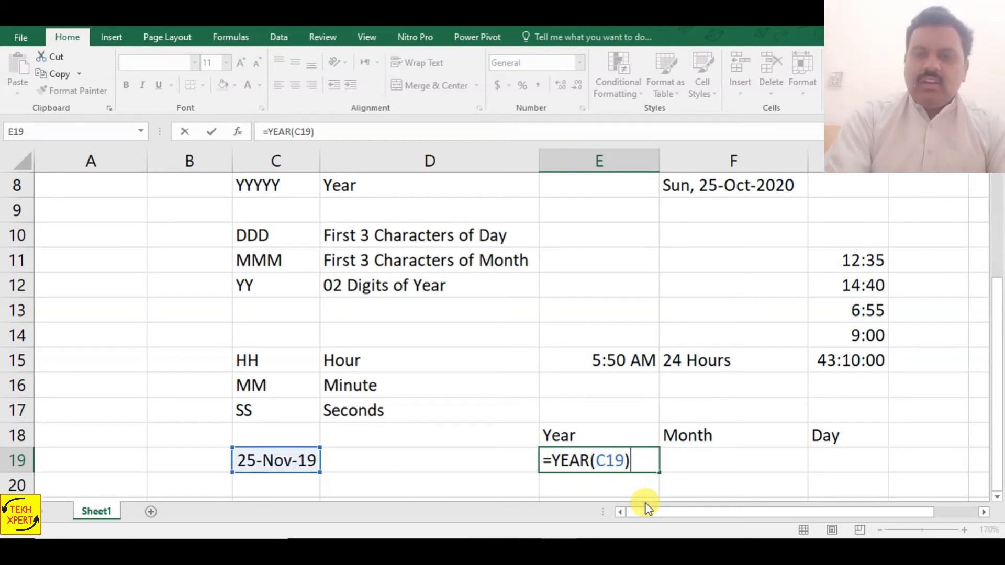
{"action": "key", "text": "Return"}
{"action": "key", "text": "Up"}
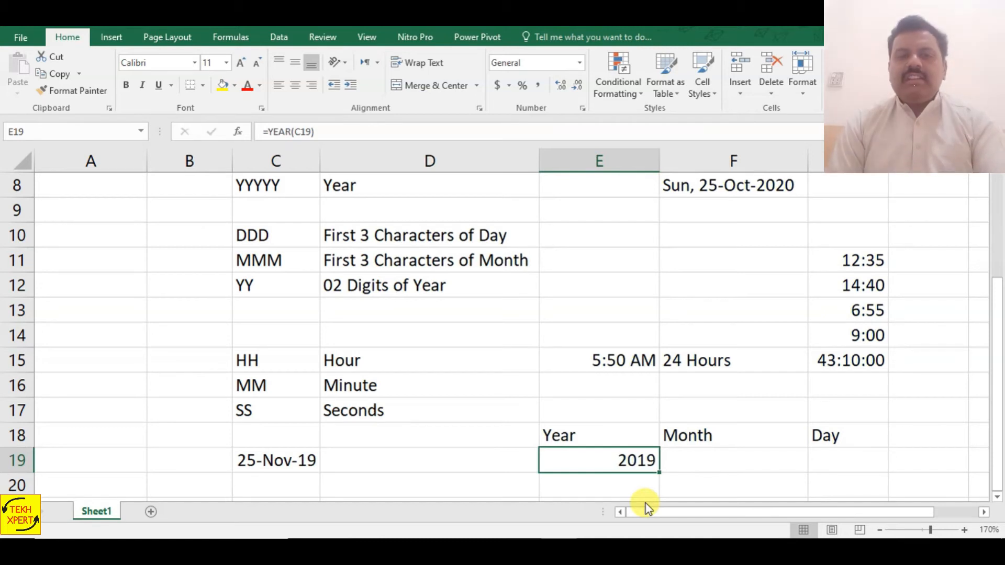
Extract the month of the date in C19 into cell F19 with the formula =MONTH(C19).
{"action": "key", "text": "Right"}
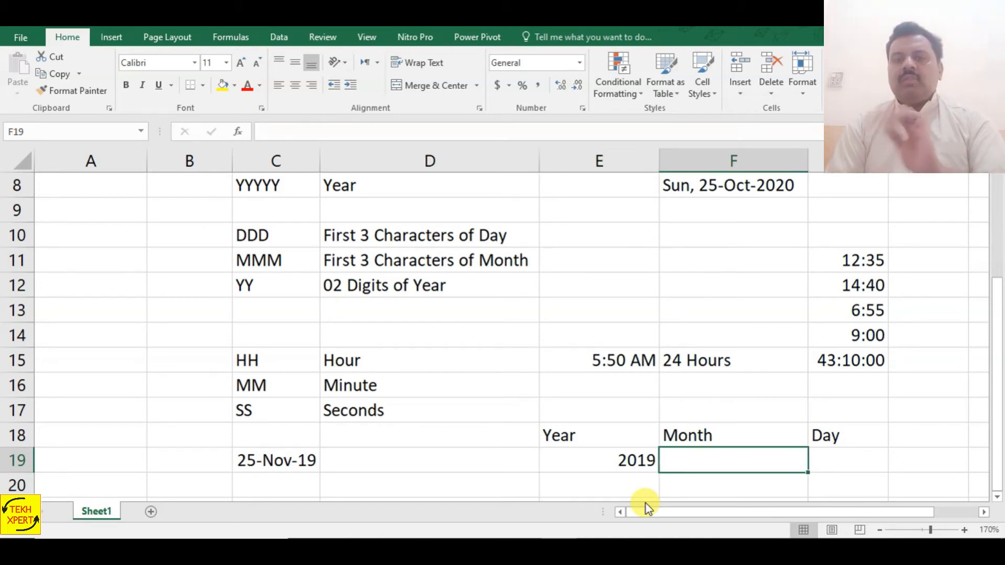
{"action": "type", "text": "=MONTH("}
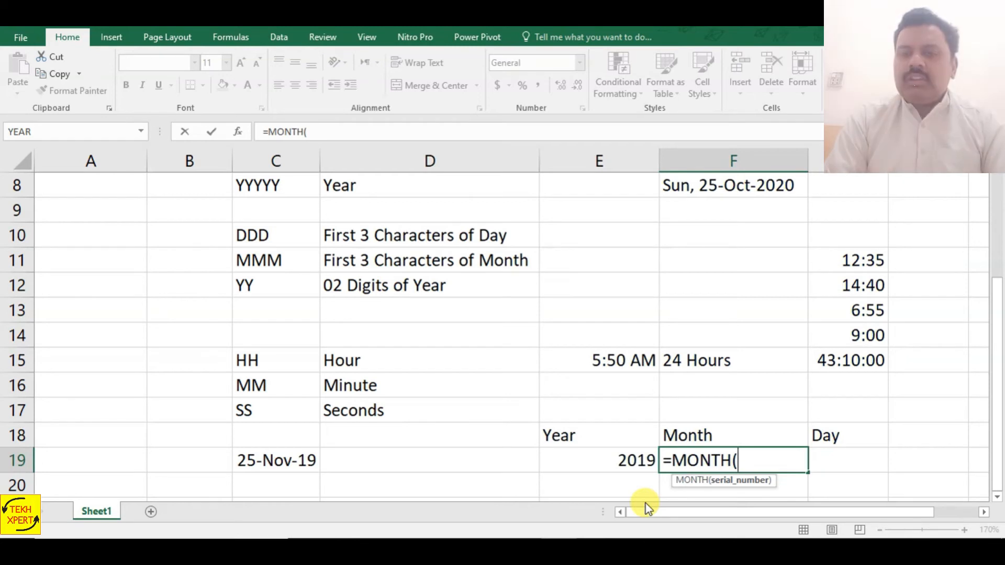
{"action": "left_click", "coordinate": [278, 459]}
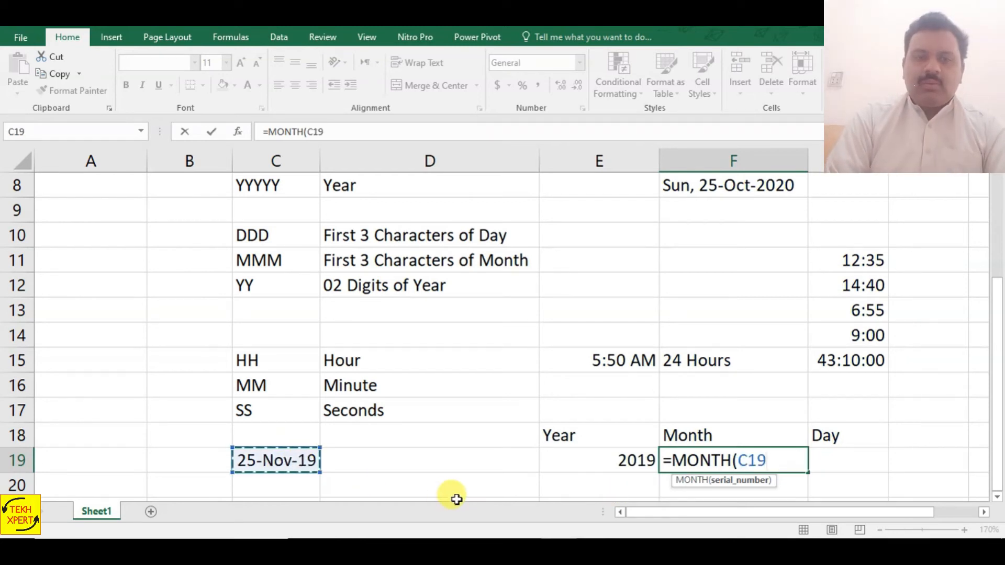
{"action": "type", "text": ")"}
{"action": "key", "text": "Return"}
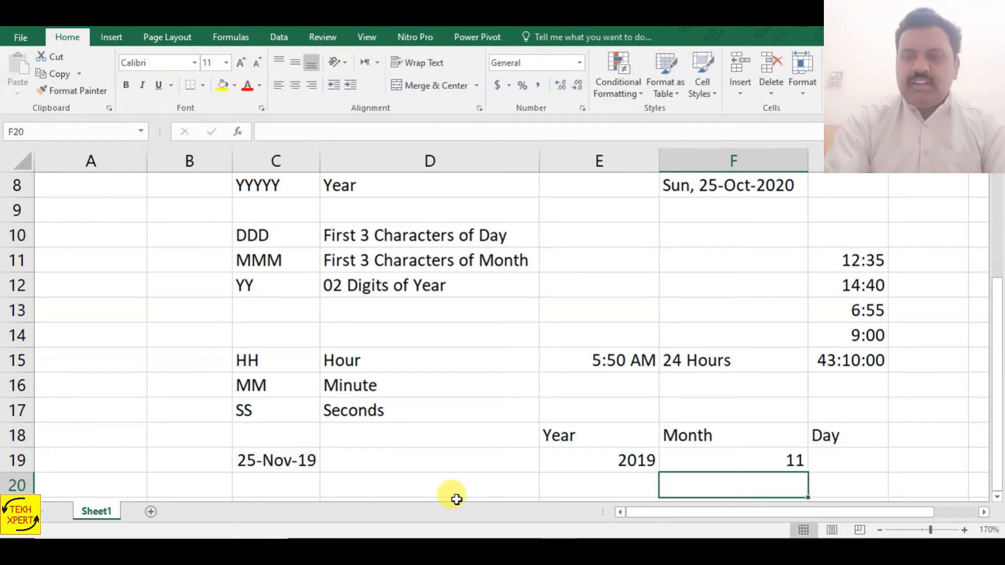
Center the cells E19:G19 under the Year, Month and Day headings horizontally.
{"action": "key", "text": "Up"}
{"action": "left_click_drag", "start_coordinate": [635, 461], "coordinate": [837, 454]}
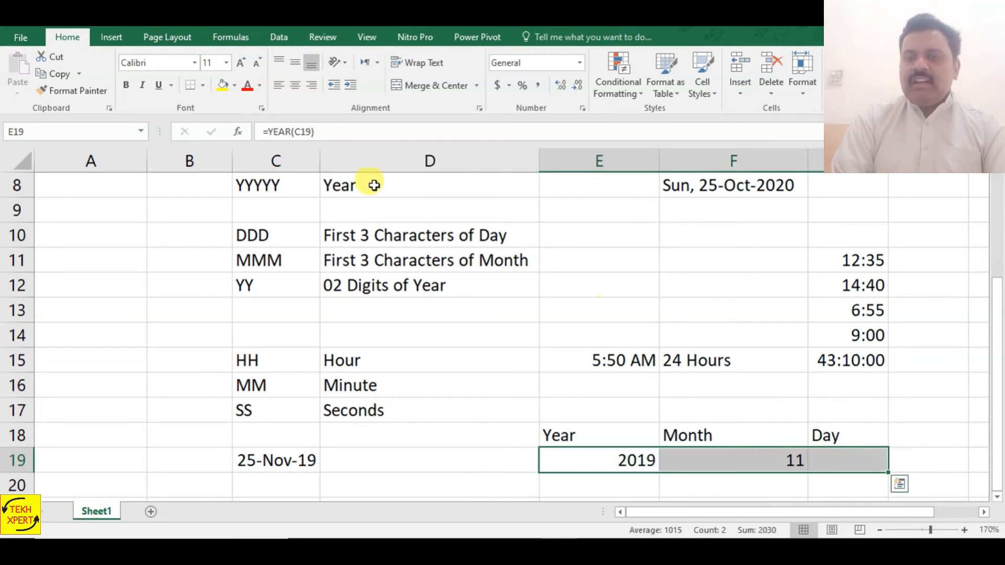
{"action": "left_click", "coordinate": [293, 84]}
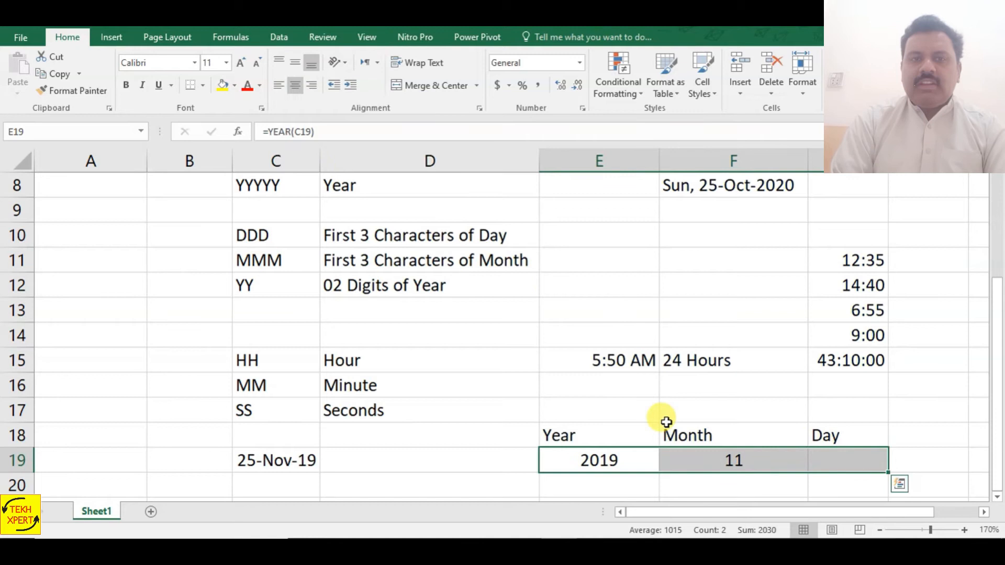
Extract the day of the date in C19 into cell G19 with the formula =DAY(C19).
{"action": "left_click", "coordinate": [832, 459]}
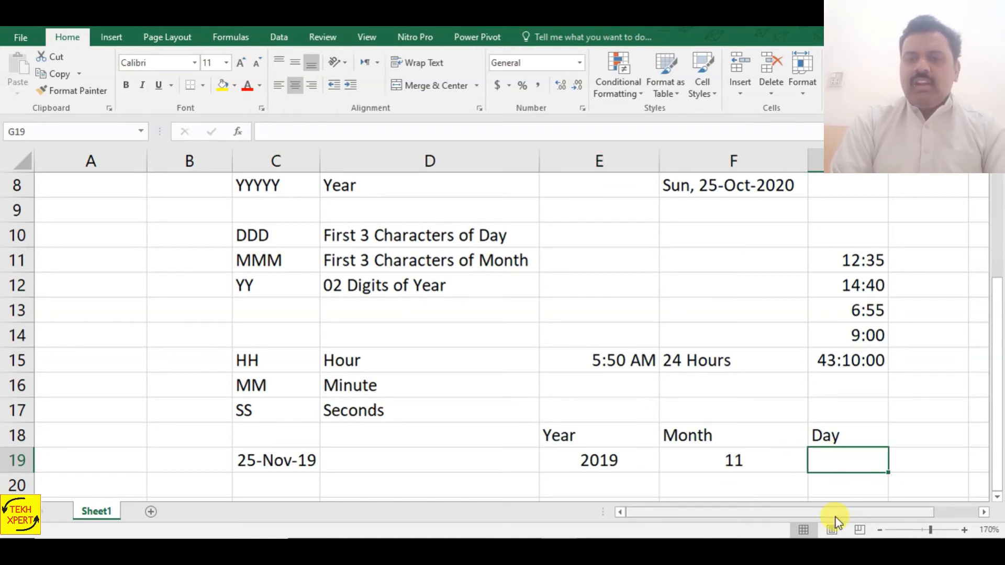
{"action": "type", "text": "=DA"}
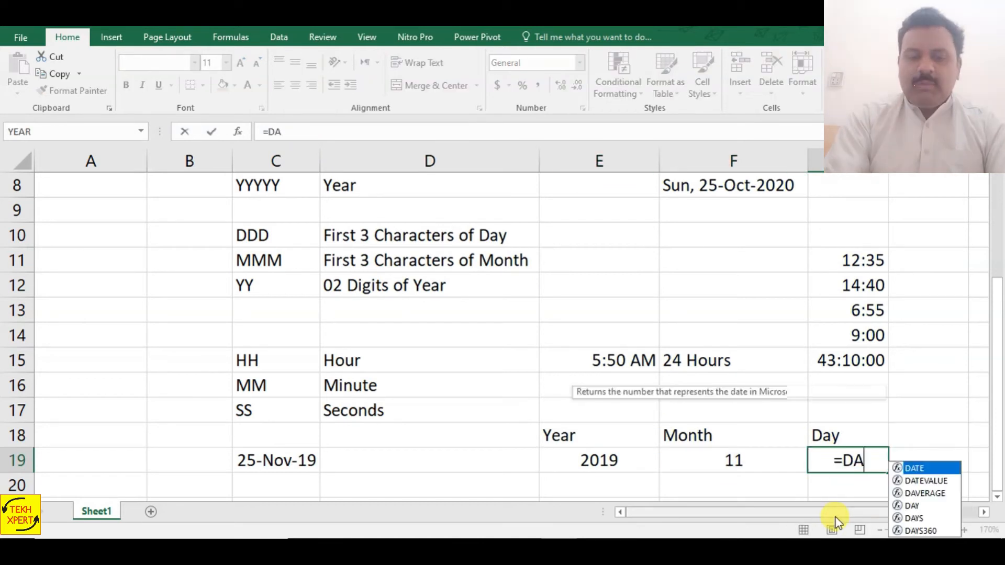
{"action": "type", "text": "Y("}
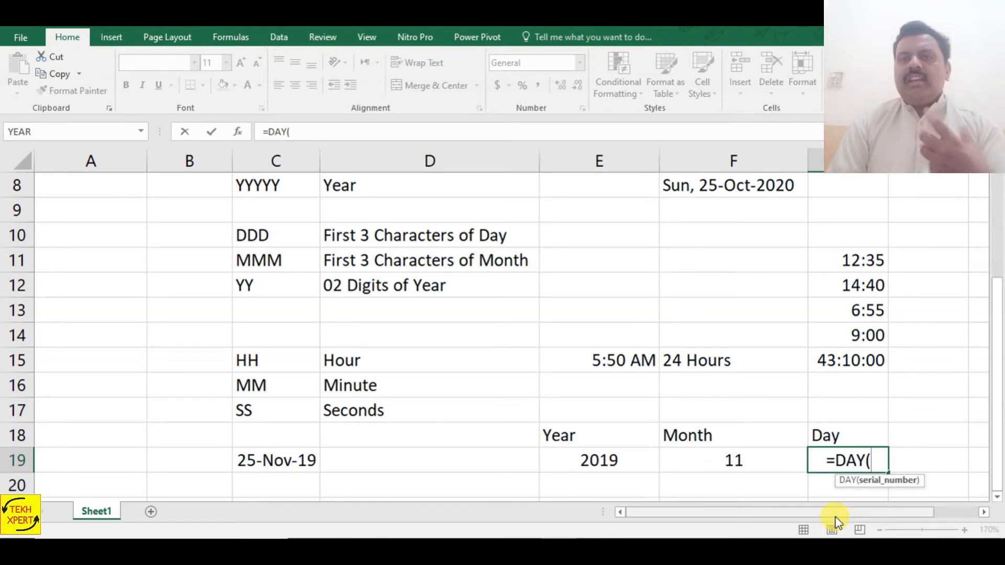
{"action": "left_click", "coordinate": [267, 461]}
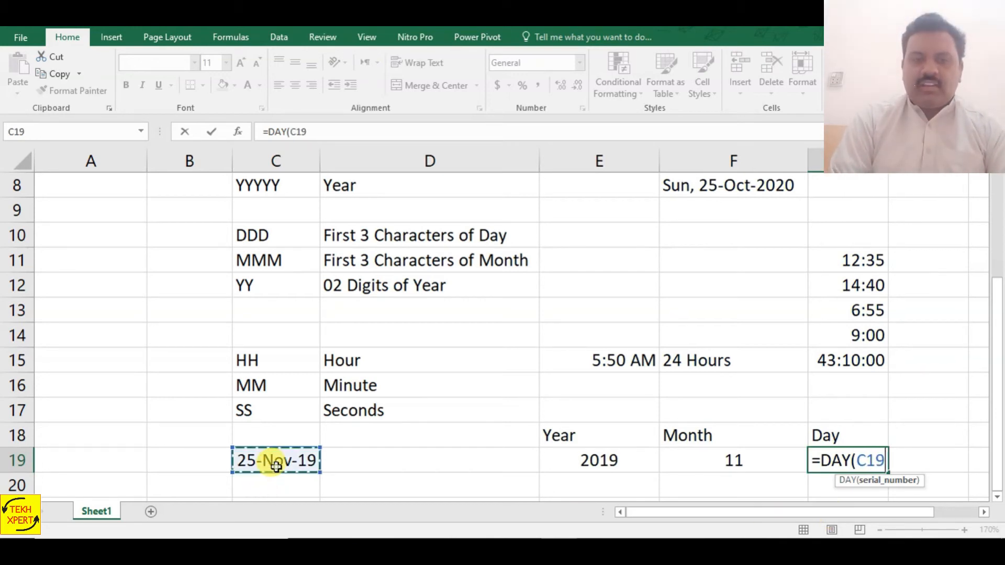
{"action": "type", "text": ")"}
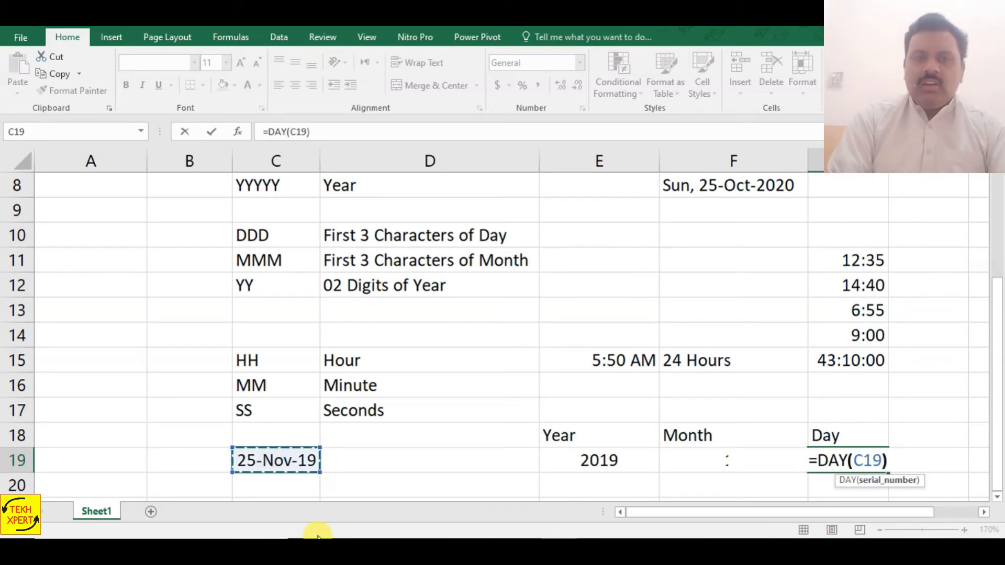
{"action": "key", "text": "Return"}
Replace the date in cell C19 with 22-Nov-2019 to test the year, month and day formulas.
{"action": "key", "text": "Up"}
{"action": "key", "text": "Left"}
{"action": "key", "text": "Left"}
{"action": "key", "text": "Left"}
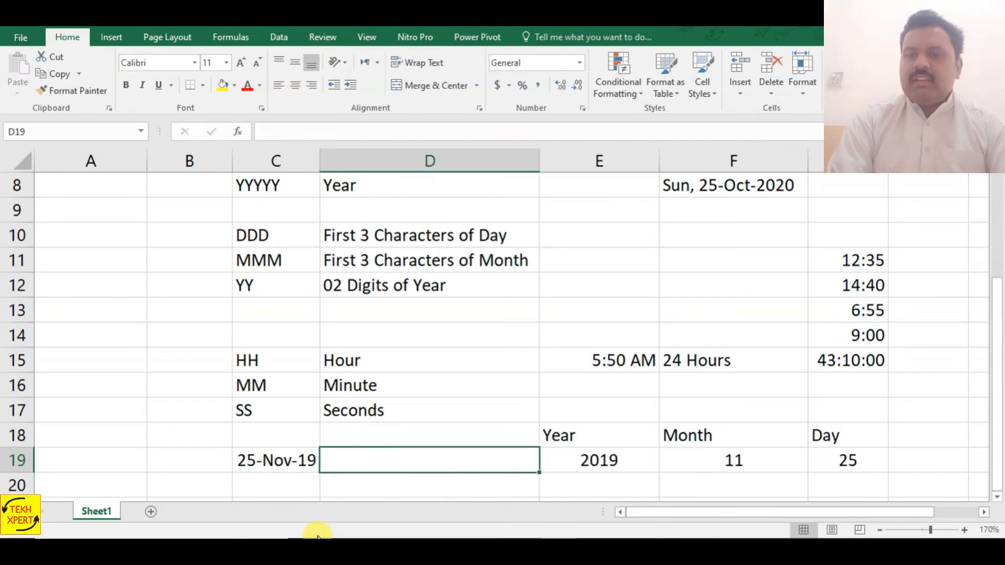
{"action": "key", "text": "Left"}
{"action": "type", "text": "22-"}
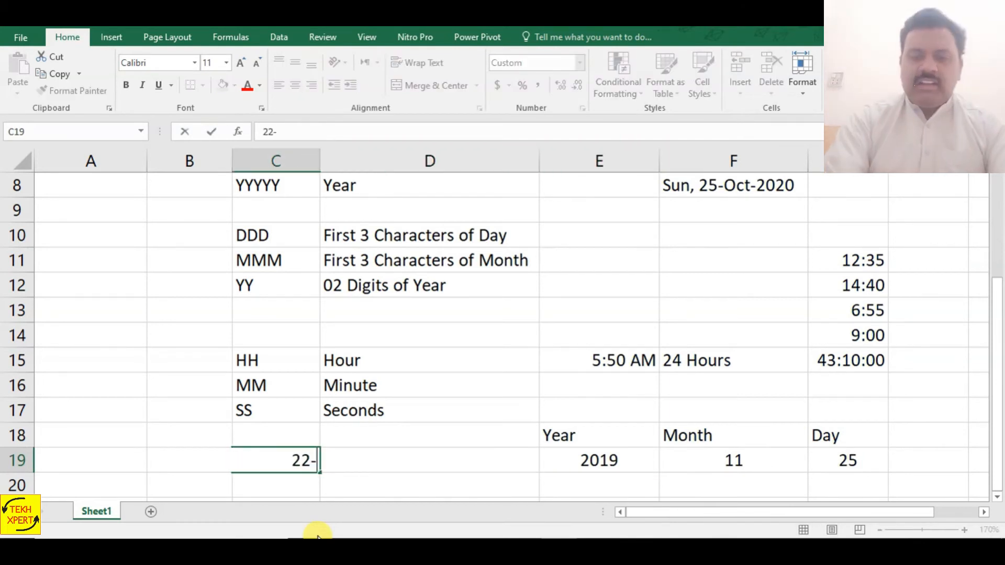
{"action": "type", "text": "NOV-2019"}
{"action": "key", "text": "Return"}
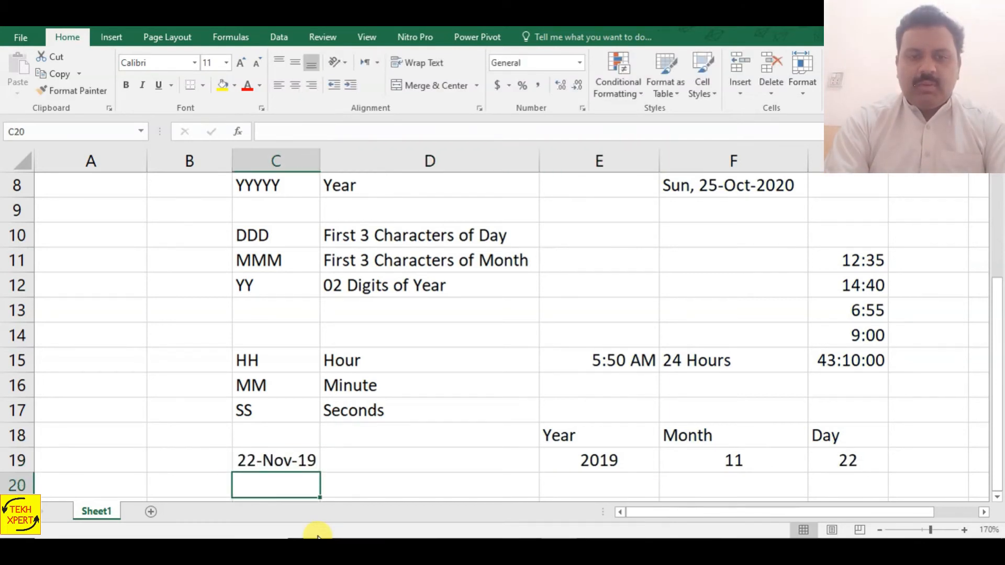
Set the date in cell C19 to 03-Mar-2018.
{"action": "key", "text": "Up"}
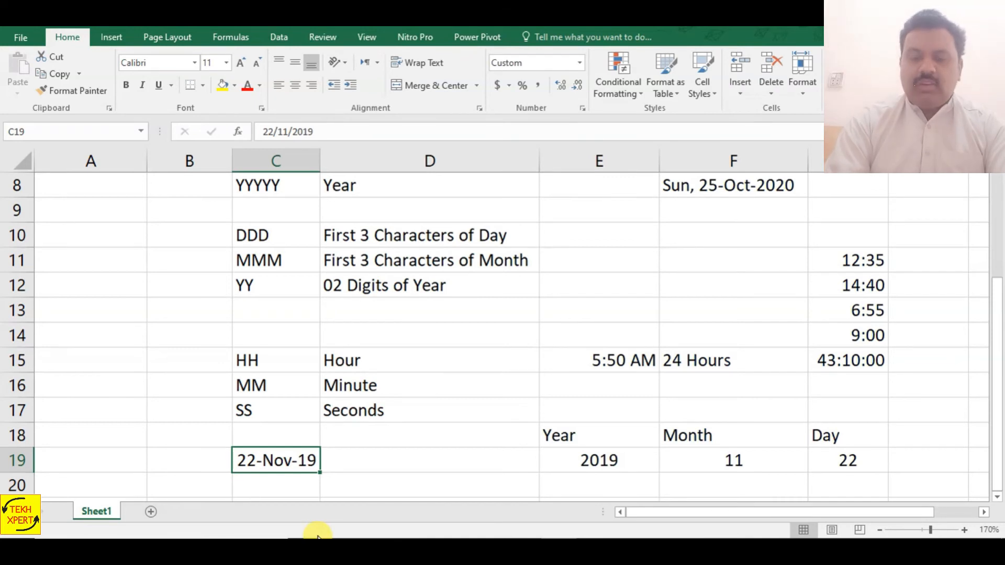
{"action": "type", "text": "03-MAR-2018"}
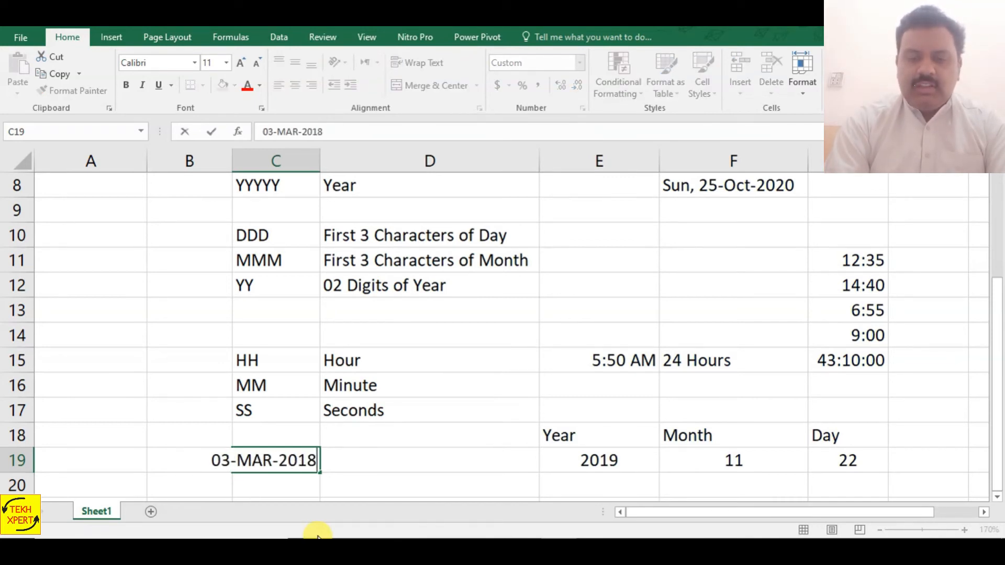
{"action": "key", "text": "Return"}
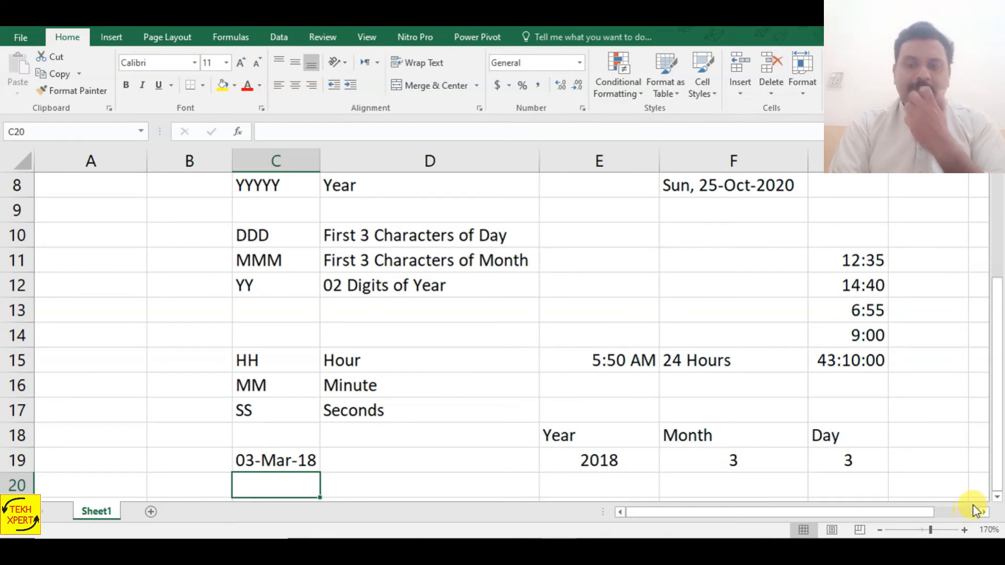
Center the Year, Month and Day headings and their values in E18:G19 horizontally.
{"action": "left_click_drag", "start_coordinate": [997, 498], "coordinate": [998, 498]}
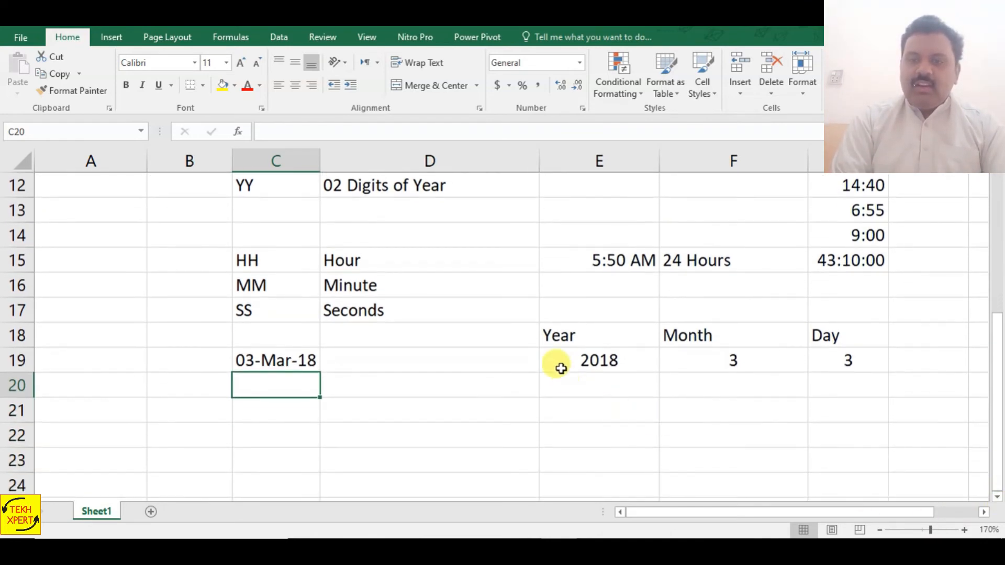
{"action": "left_click", "coordinate": [598, 332]}
{"action": "left_click_drag", "start_coordinate": [598, 331], "coordinate": [811, 358]}
{"action": "left_click", "coordinate": [296, 86]}
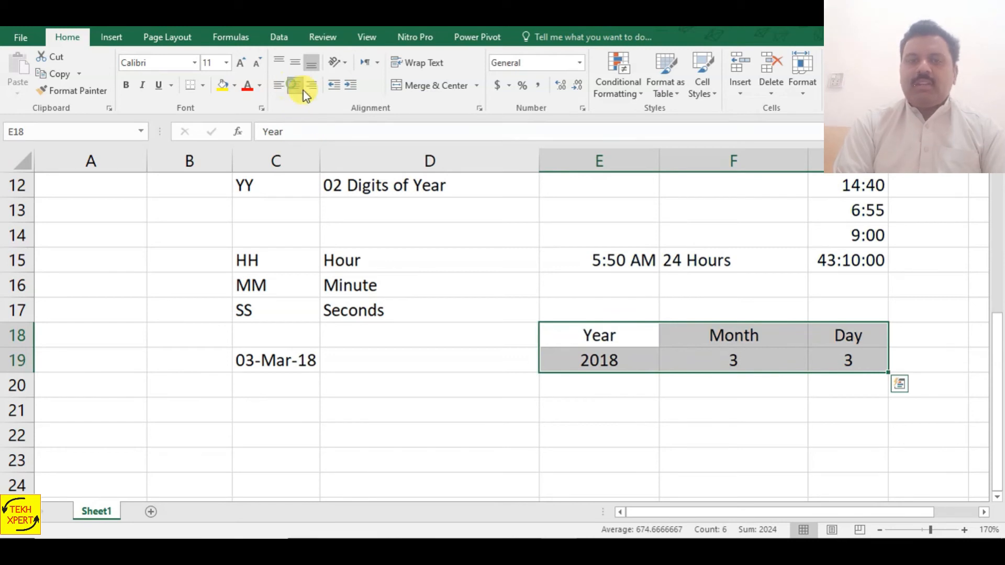
{"action": "left_click", "coordinate": [628, 361]}
{"action": "left_click", "coordinate": [709, 359]}
{"action": "left_click", "coordinate": [861, 359]}
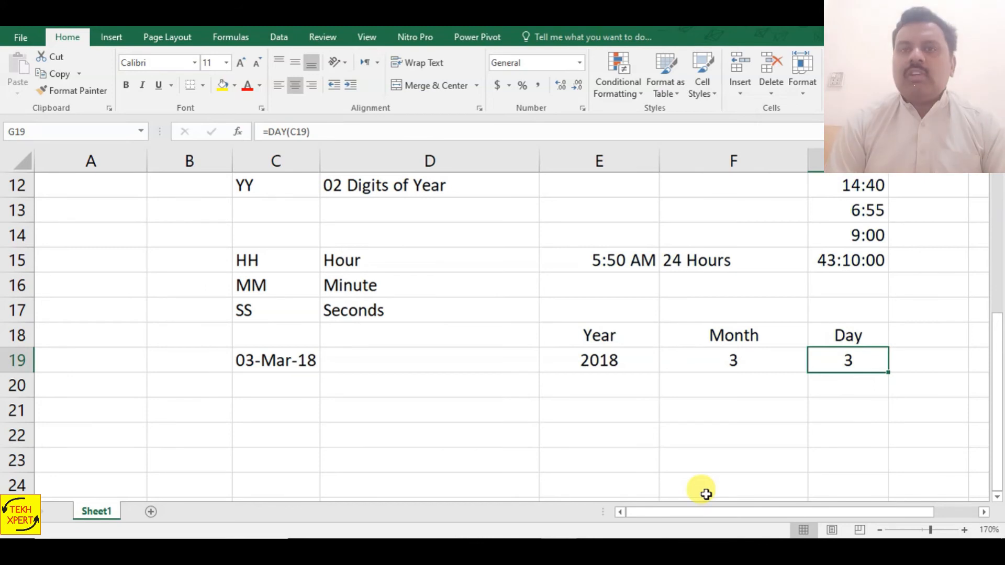
Build a date in cell D19 from the separate year, month and day values with the formula =DATE(E19,F19,G19).
{"action": "key", "text": "Left"}
{"action": "key", "text": "Left"}
{"action": "key", "text": "Left"}
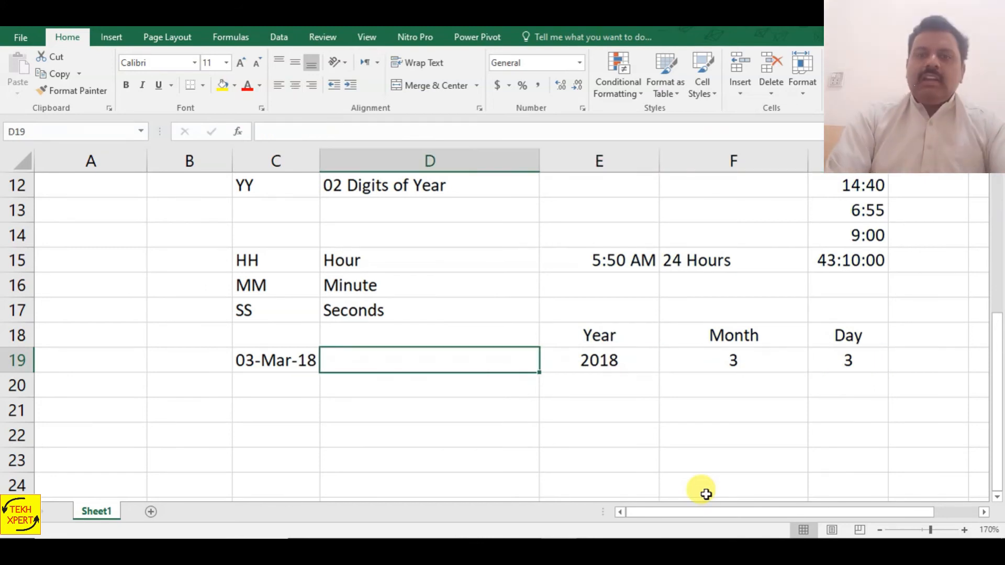
{"action": "type", "text": "=DATE("}
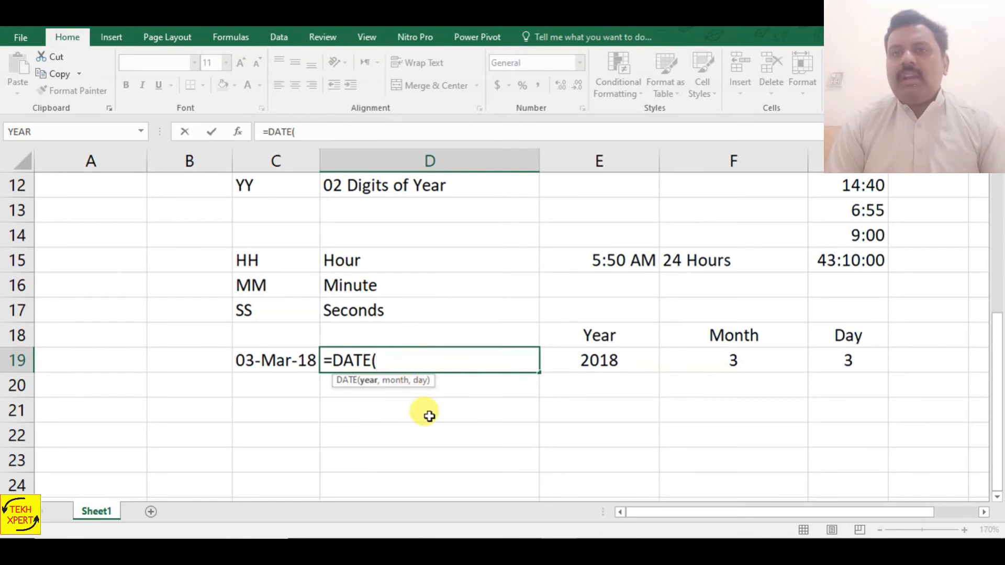
{"action": "left_click", "coordinate": [590, 360]}
{"action": "type", "text": ","}
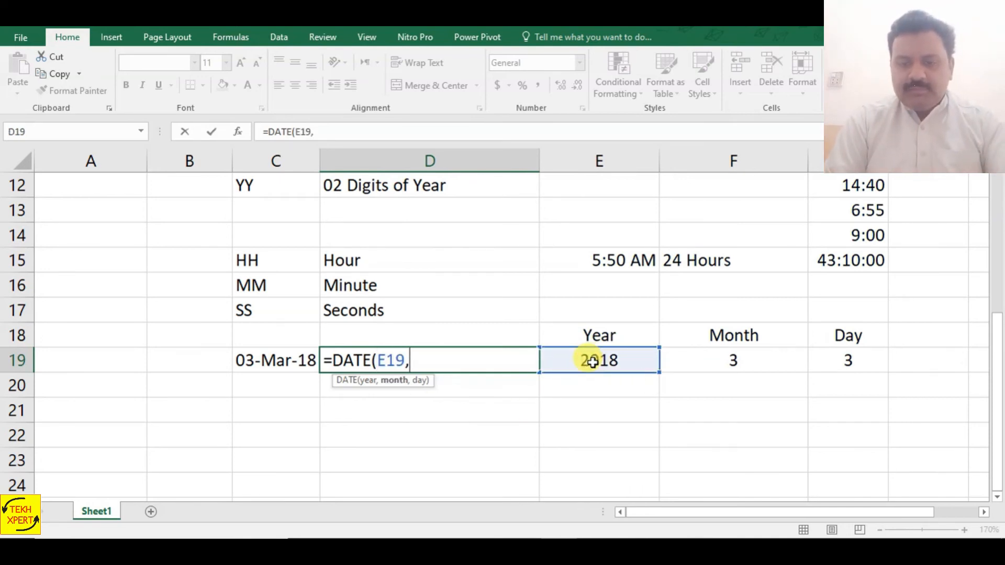
{"action": "left_click", "coordinate": [731, 361]}
{"action": "type", "text": ","}
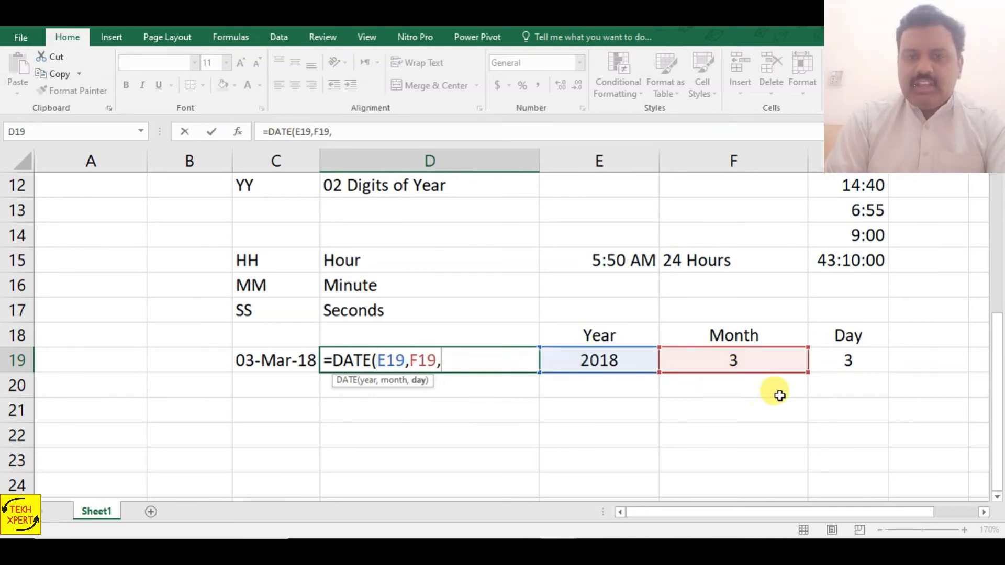
{"action": "left_click", "coordinate": [851, 359]}
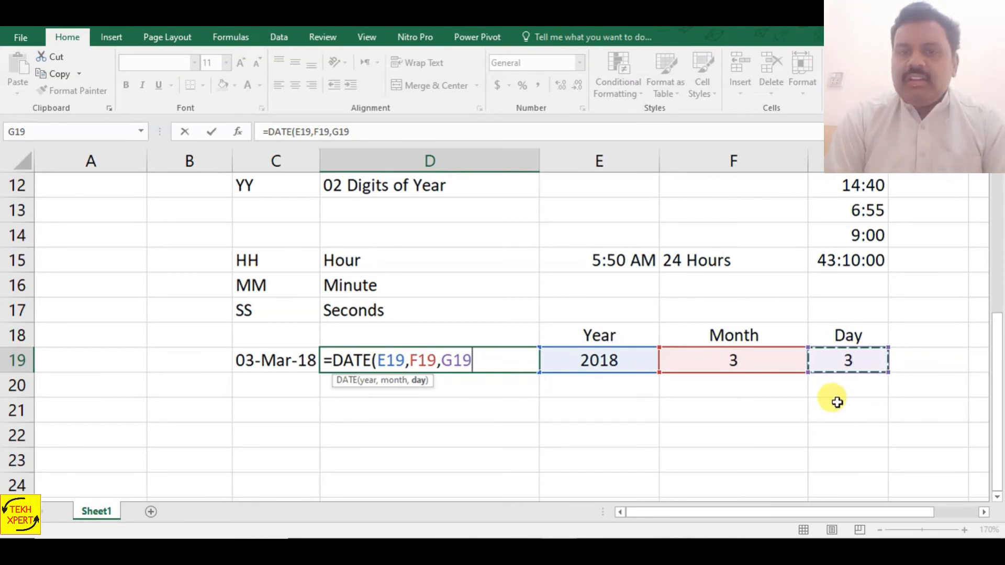
{"action": "type", "text": ")"}
{"action": "key", "text": "Return"}
{"action": "key", "text": "Up"}
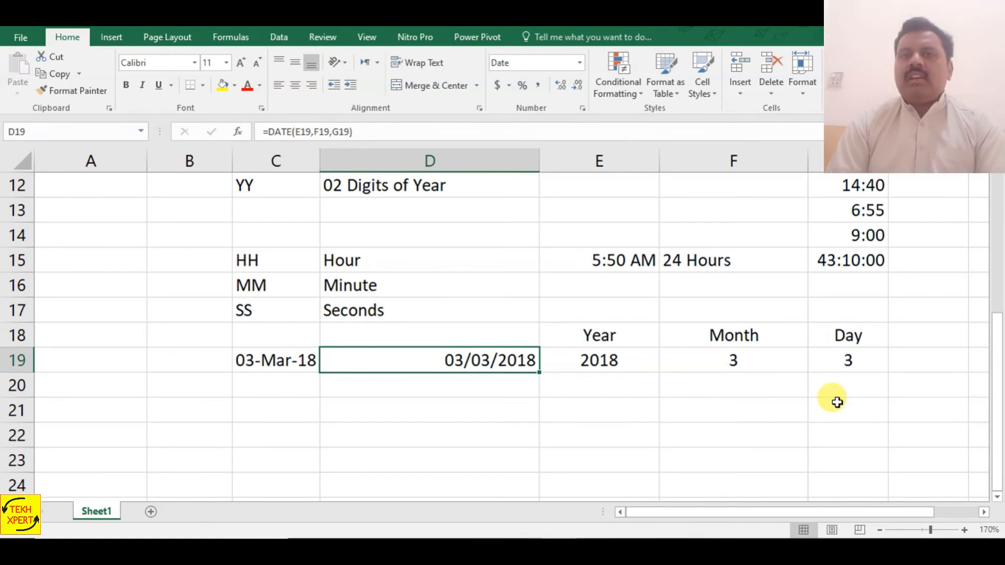
Format the date in D19 with the 14-Mar-12 date type and center it in the cell.
{"action": "key", "text": "ctrl+1"}
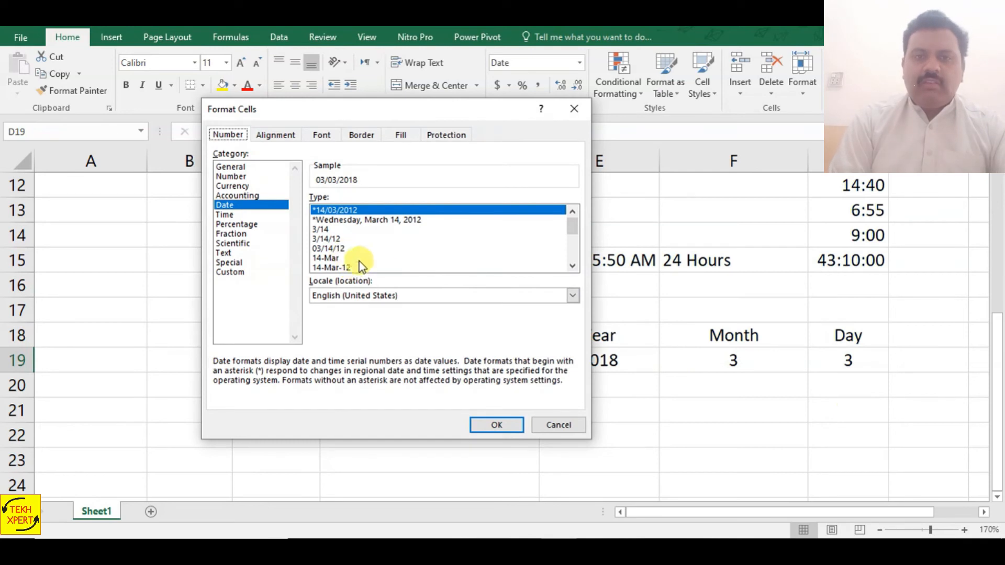
{"action": "left_click", "coordinate": [351, 267]}
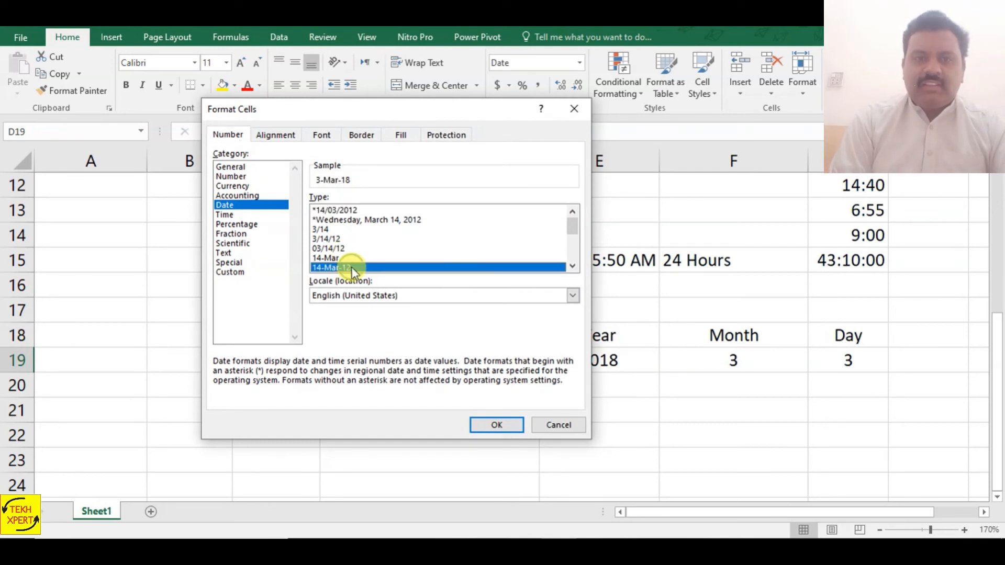
{"action": "left_click", "coordinate": [491, 424]}
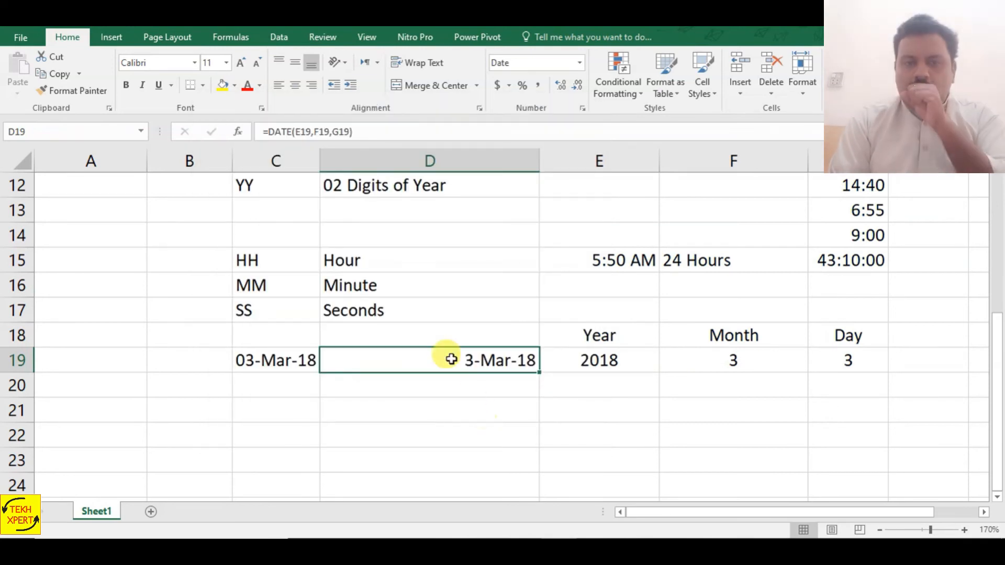
{"action": "left_click", "coordinate": [296, 85]}
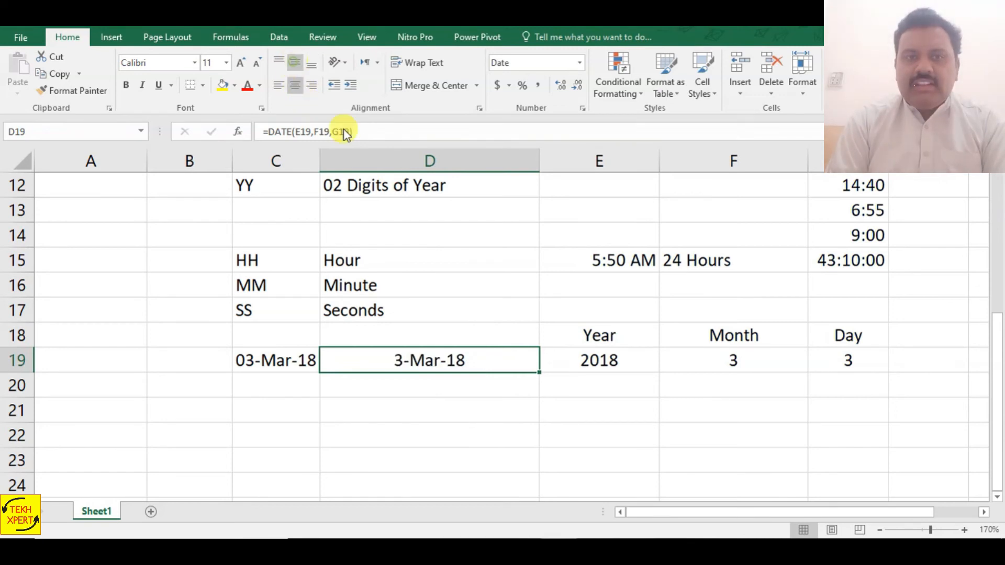
Enter a second set of year, month and day values, 2015, 11 and 22, in cells E21:G21.
{"action": "left_click", "coordinate": [610, 366]}
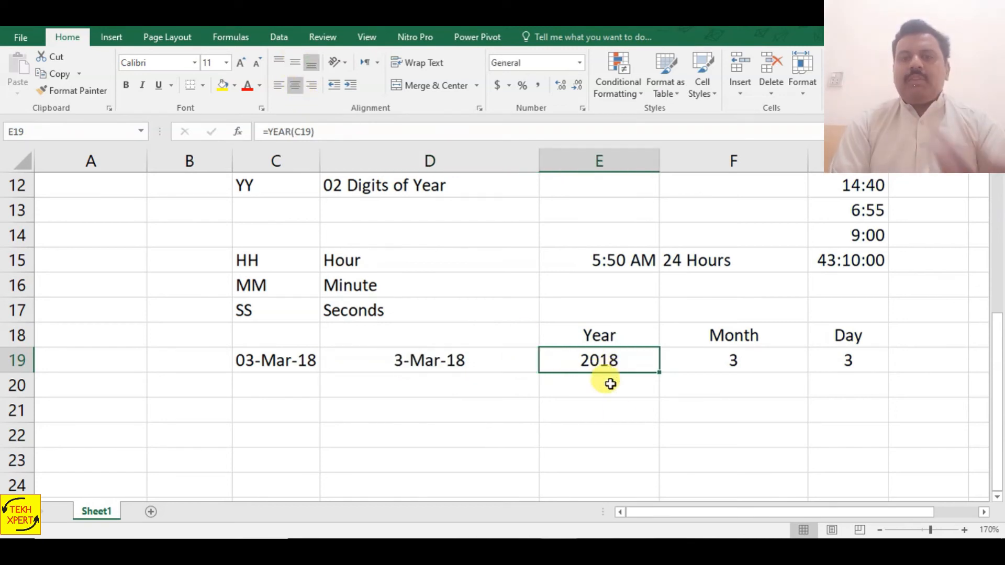
{"action": "key", "text": "shift+Right"}
{"action": "key", "text": "shift+Right"}
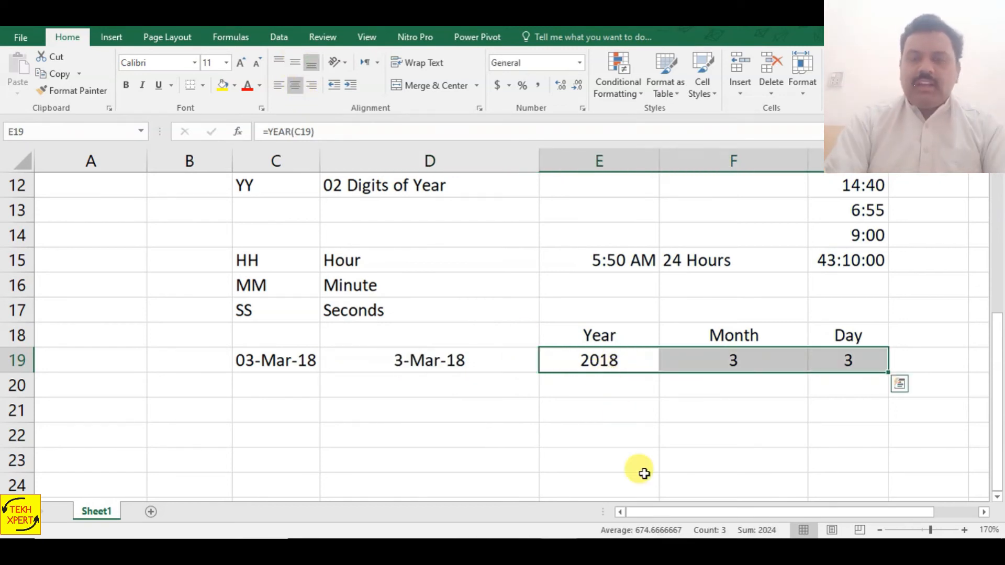
{"action": "key", "text": "Down"}
{"action": "key", "text": "Down"}
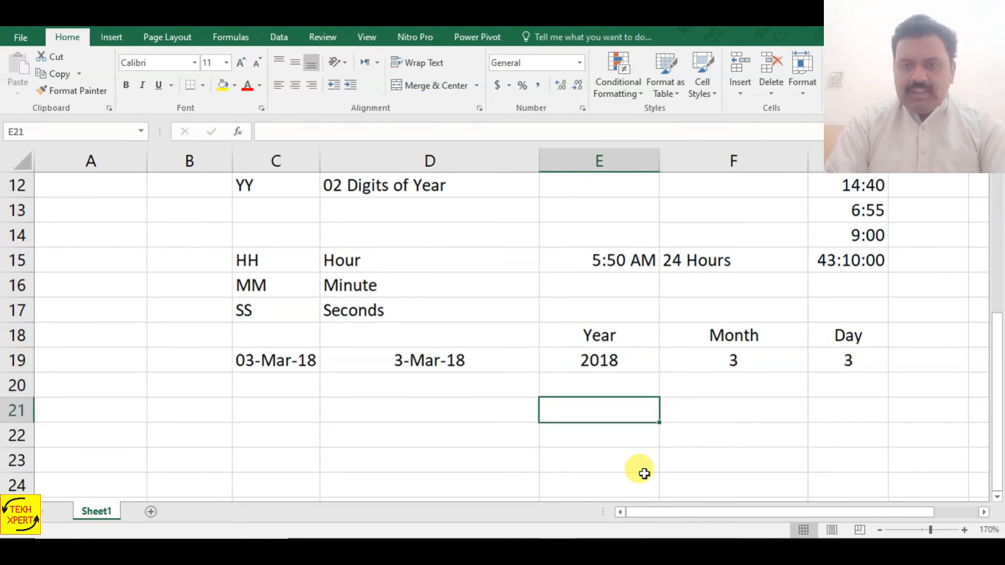
{"action": "type", "text": "2020"}
{"action": "key", "text": "BackSpace"}
{"action": "key", "text": "BackSpace"}
{"action": "type", "text": "15"}
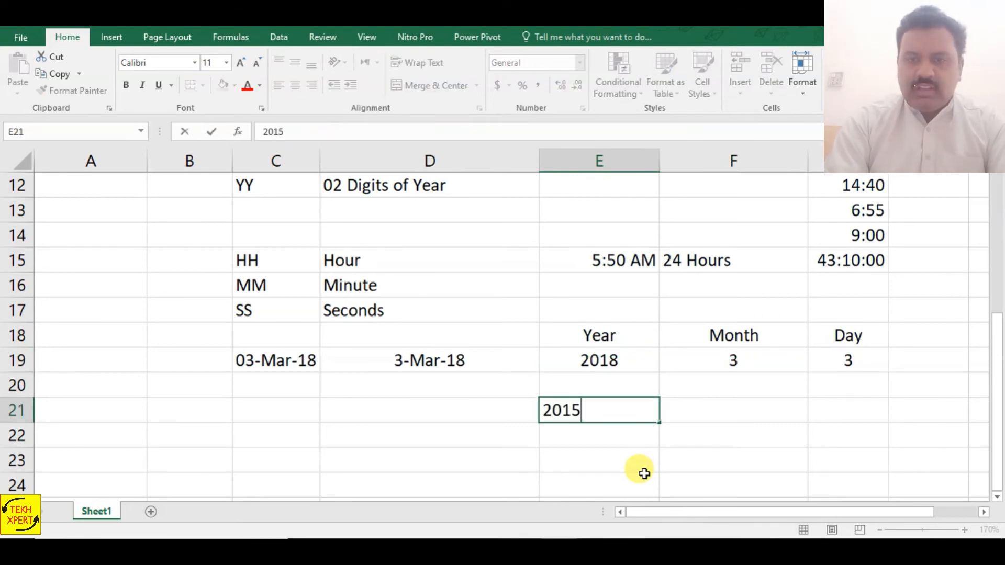
{"action": "key", "text": "Tab"}
{"action": "type", "text": "11"}
{"action": "key", "text": "Tab"}
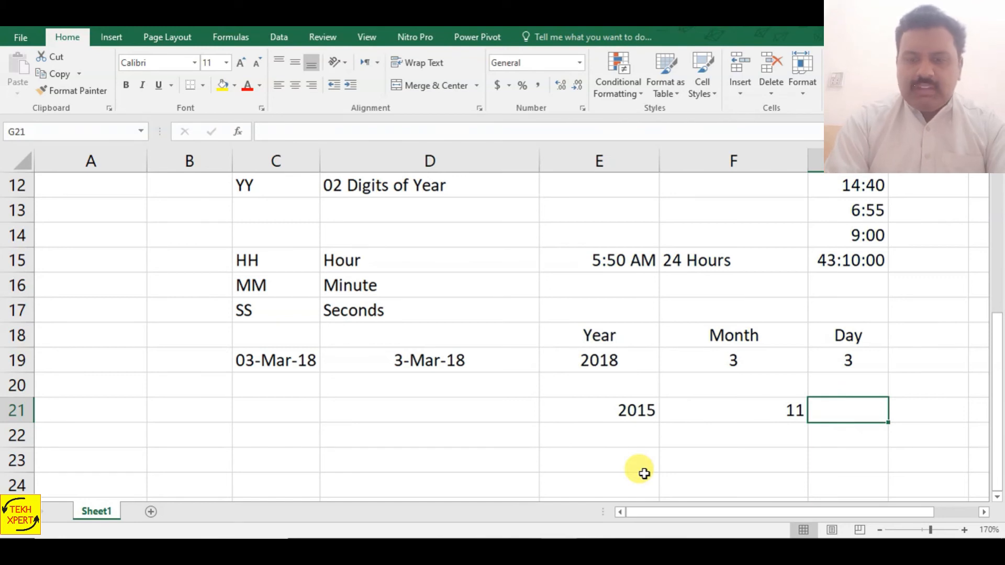
{"action": "type", "text": "22"}
{"action": "key", "text": "Down"}
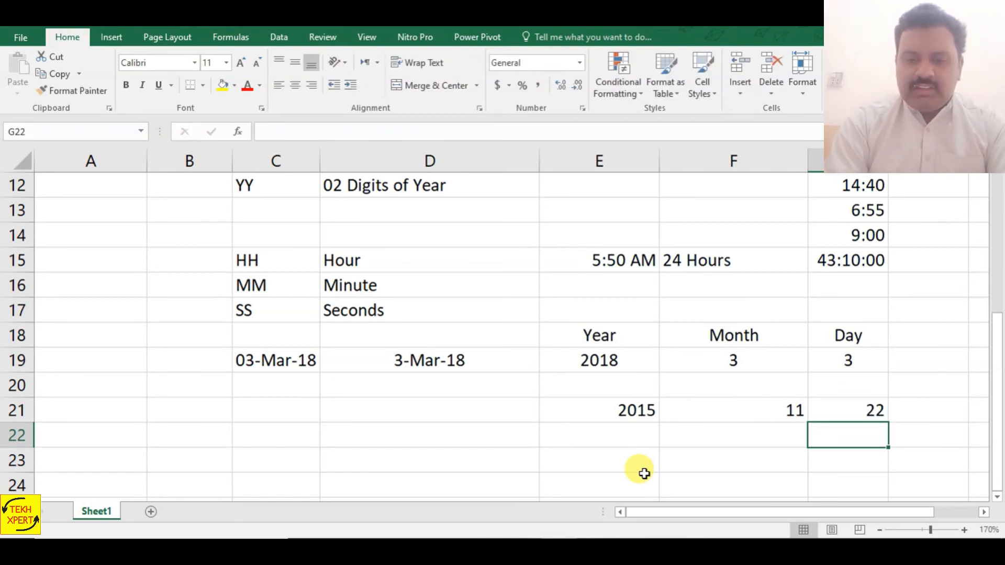
Copy the DATE formula from D19 into D21 so it builds a date from the values in E21:G21.
{"action": "key", "text": "Left"}
{"action": "key", "text": "Left"}
{"action": "key", "text": "Left"}
{"action": "key", "text": "Up"}
{"action": "key", "text": "Up"}
{"action": "key", "text": "Up"}
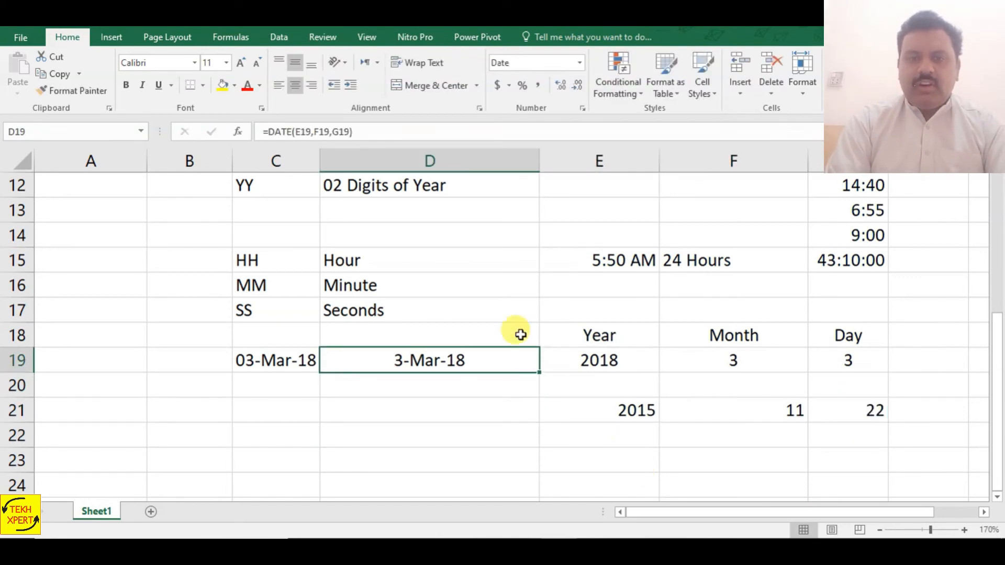
{"action": "left_click", "coordinate": [70, 76]}
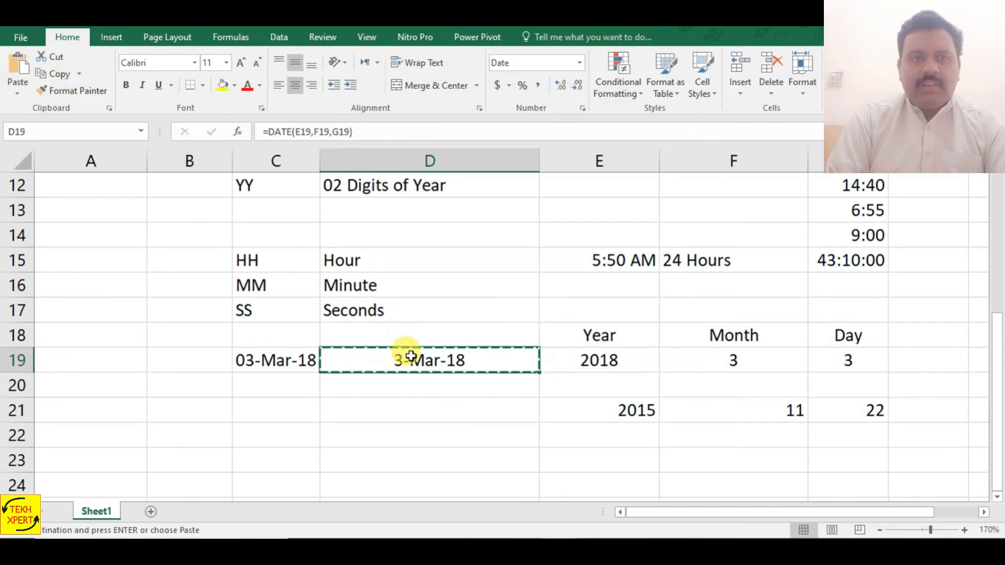
{"action": "left_click", "coordinate": [430, 413]}
{"action": "left_click", "coordinate": [17, 73]}
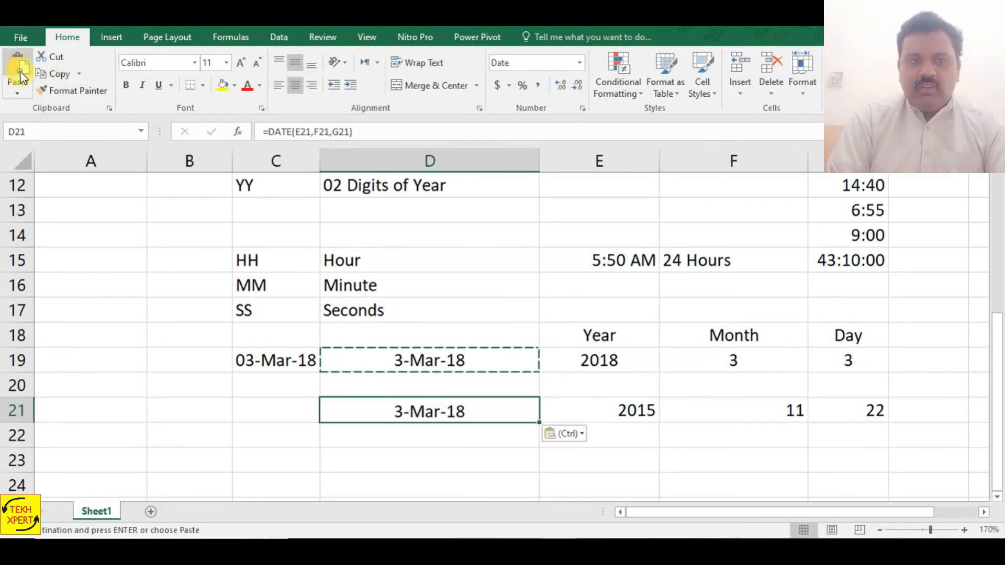
{"action": "key", "text": "Escape"}
{"action": "key", "text": "Right"}
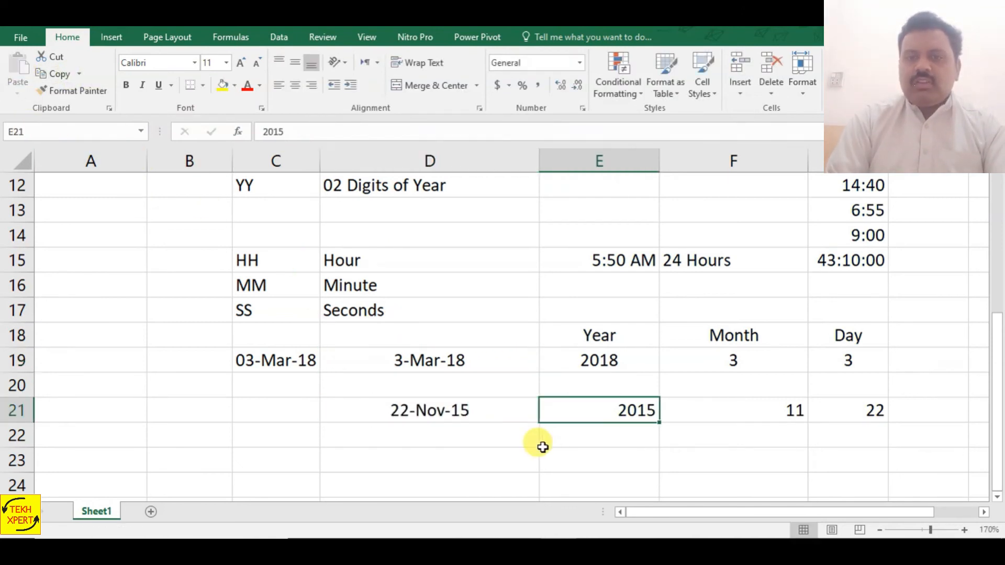
Examine which cells the DATE formula in D21 refers to, leaving the formula unedited.
{"action": "key", "text": "Right"}
{"action": "key", "text": "Right"}
{"action": "key", "text": "Left"}
{"action": "key", "text": "Left"}
{"action": "key", "text": "Left"}
{"action": "key", "text": "F2"}
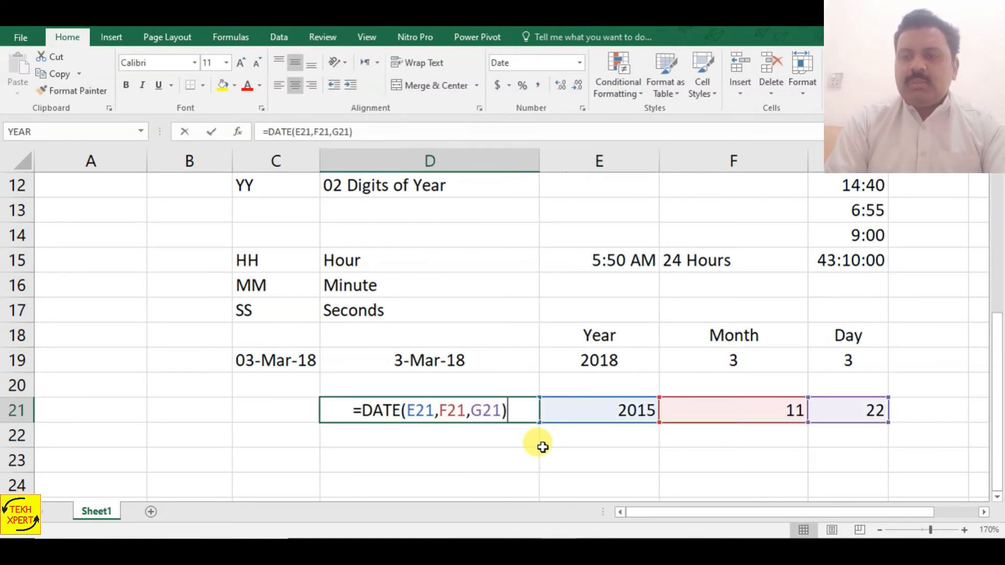
{"action": "key", "text": "Escape"}
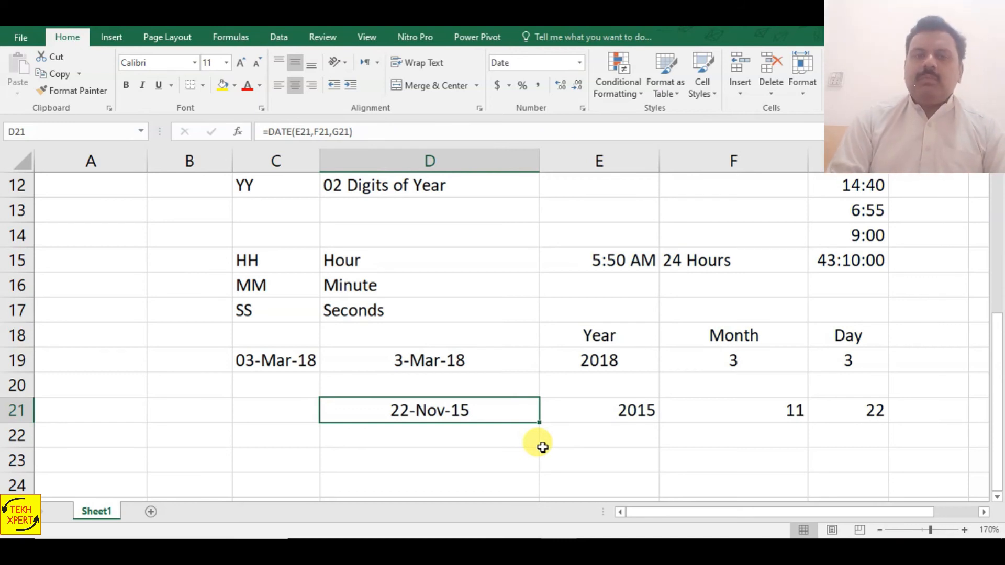
Calculate the month-end date three months after the date in D21 with =EOMONTH(D21,3) in cell D22.
{"action": "key", "text": "Down"}
{"action": "type", "text": "="}
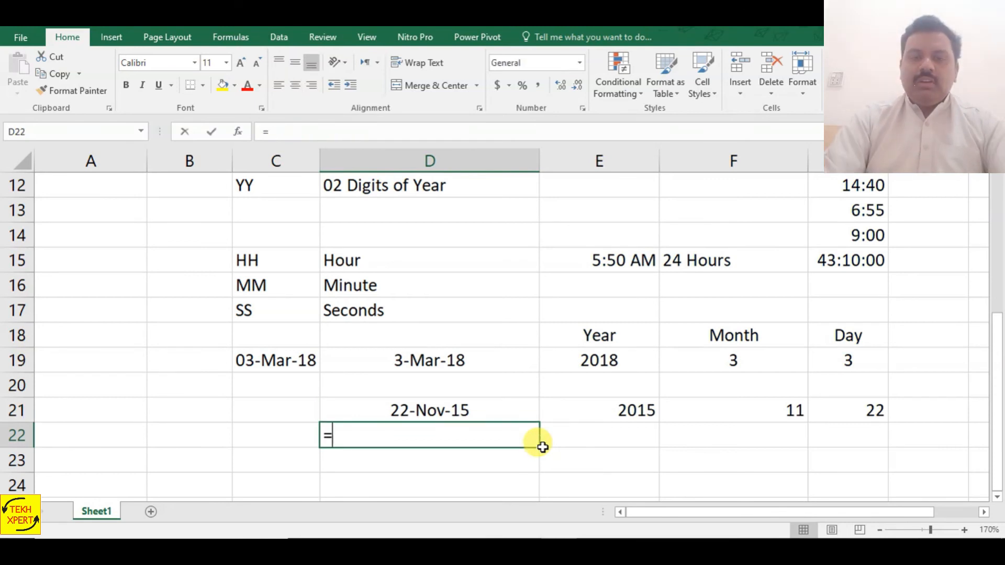
{"action": "type", "text": "EOM"}
{"action": "key", "text": "Tab"}
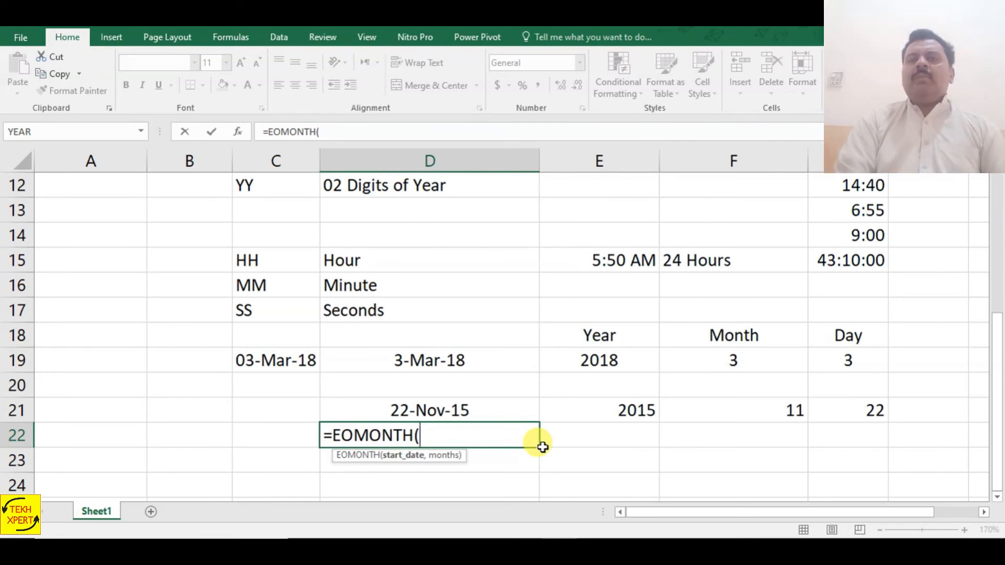
{"action": "left_click", "coordinate": [493, 409]}
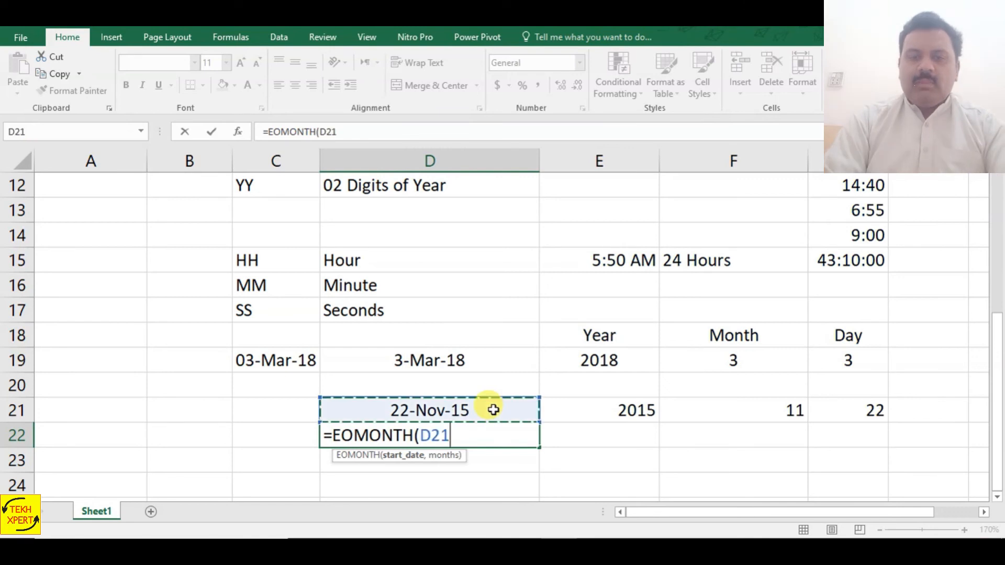
{"action": "type", "text": ","}
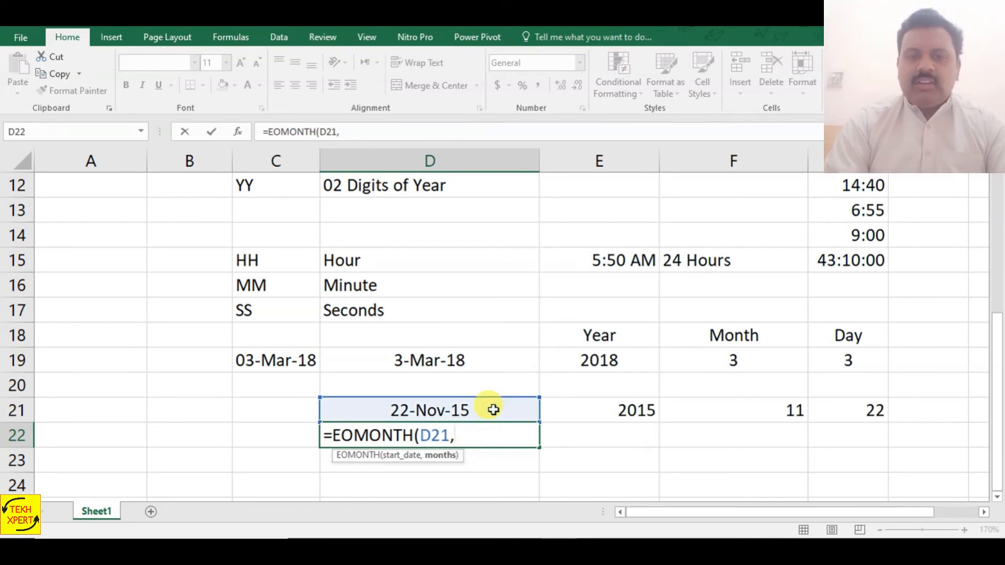
{"action": "type", "text": "3)"}
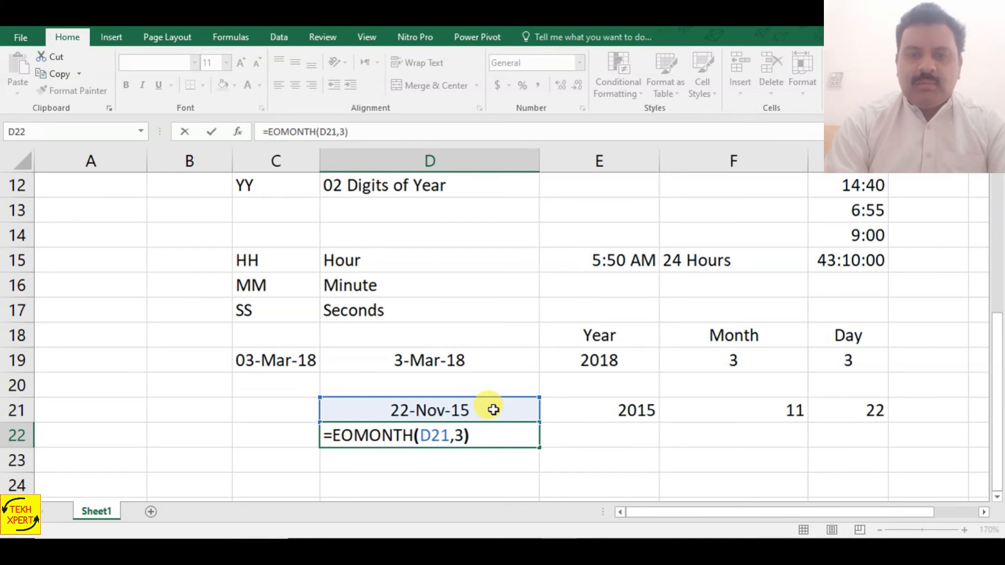
{"action": "key", "text": "Return"}
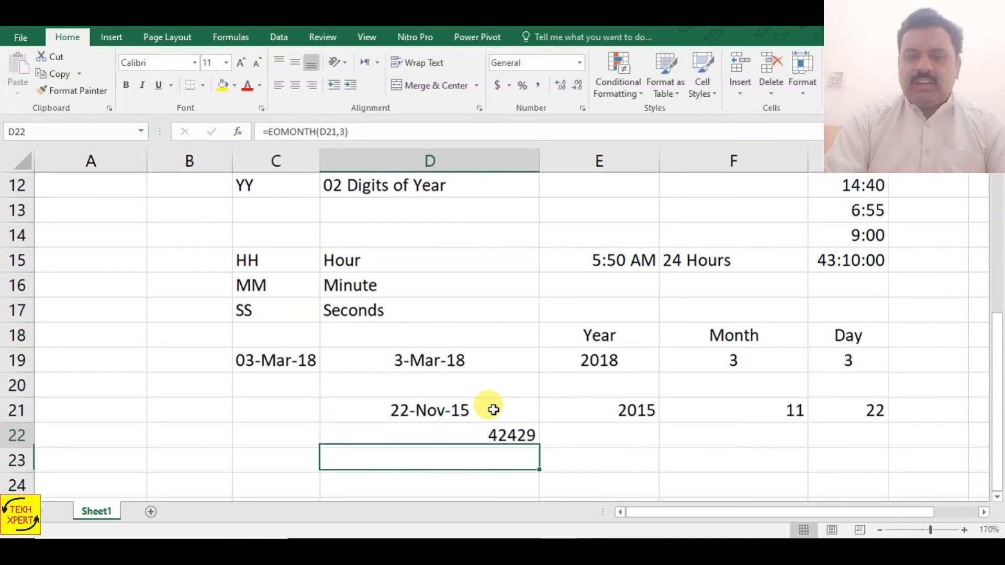
Copy the date formatting of D21 onto the EOMONTH result in D22 with Format Painter.
{"action": "key", "text": "Up"}
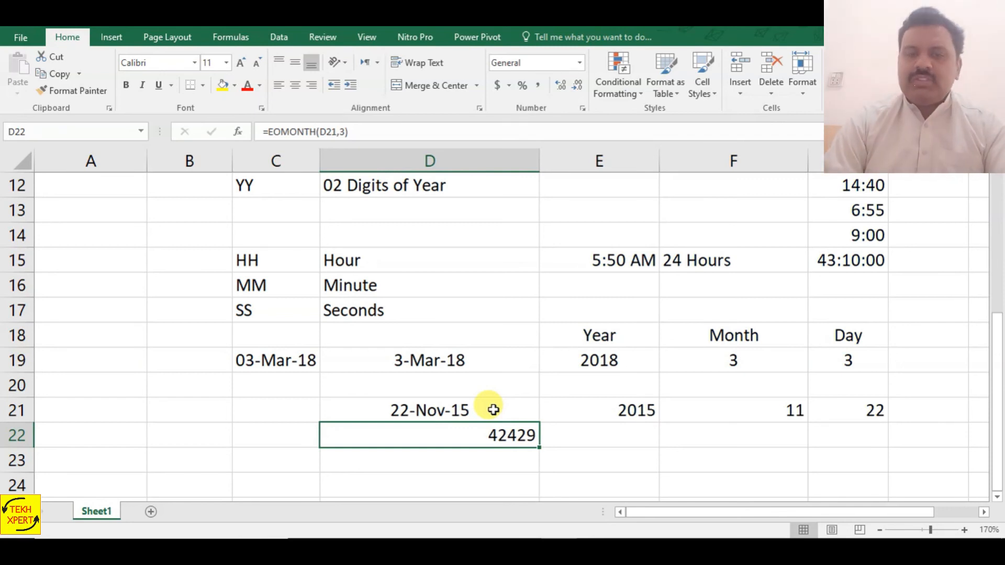
{"action": "left_click", "coordinate": [491, 411]}
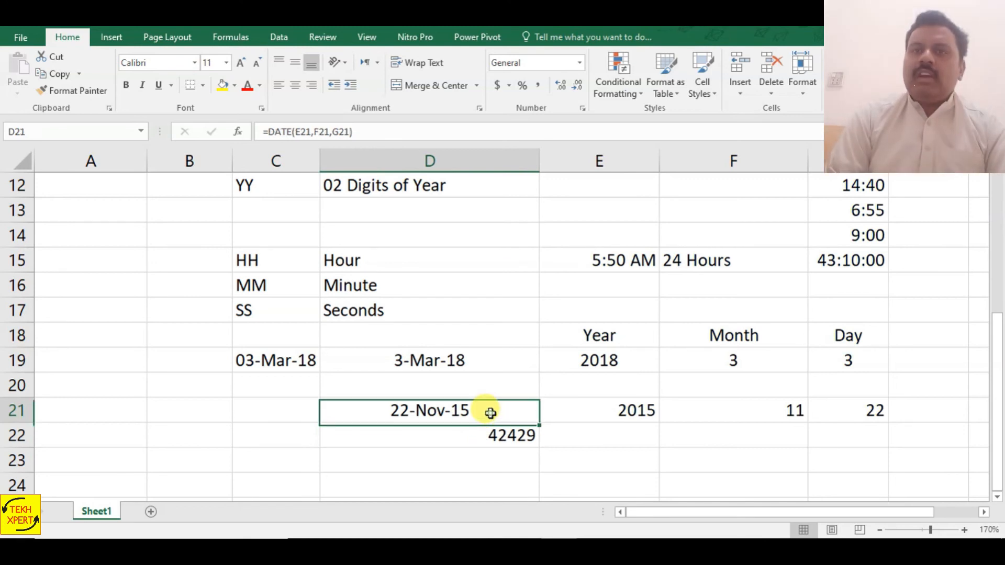
{"action": "left_click", "coordinate": [76, 91]}
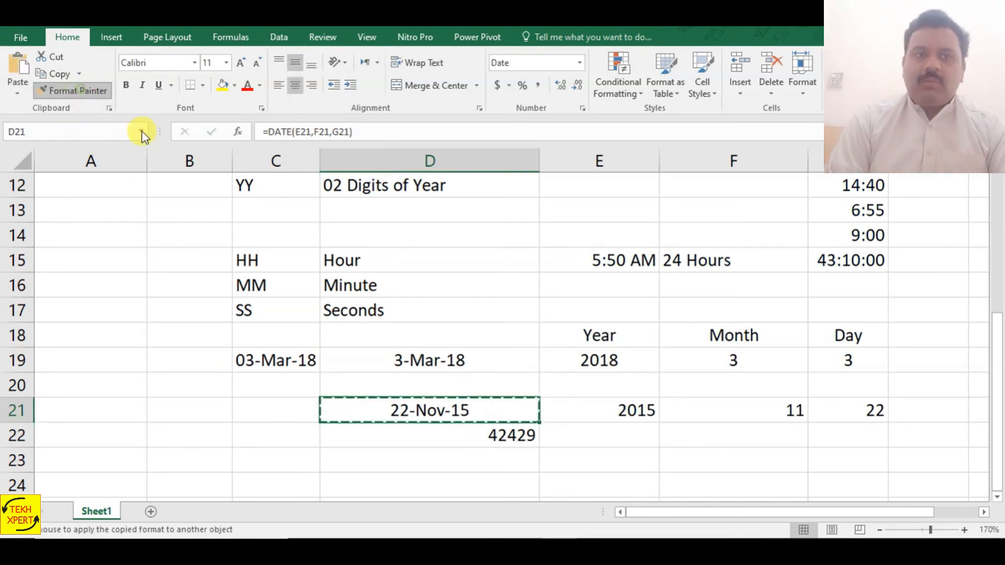
{"action": "left_click", "coordinate": [440, 444]}
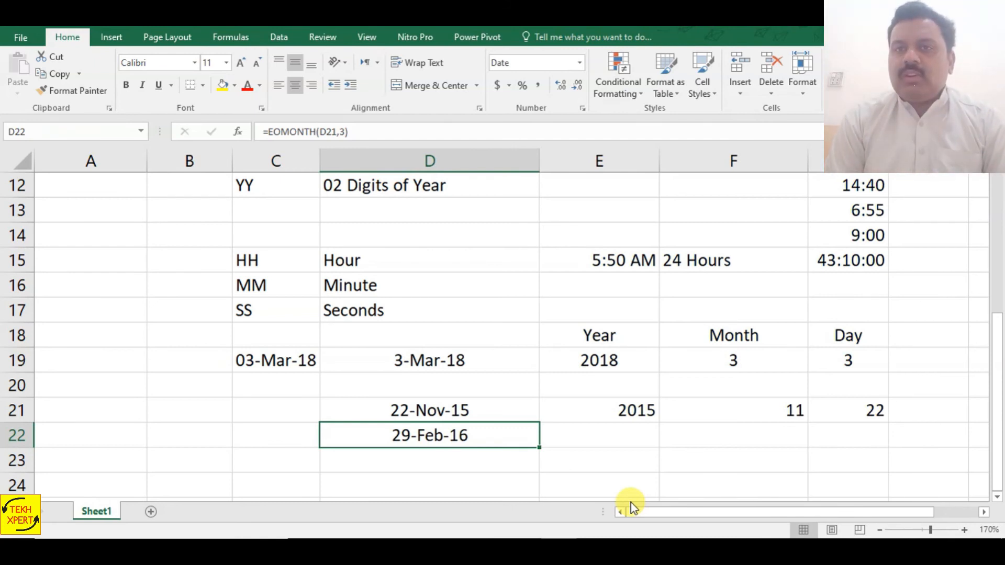
Label the date rows Start Date in C21 and End Date in C22, and add the label Days in C24.
{"action": "key", "text": "Up"}
{"action": "key", "text": "Left"}
{"action": "type", "text": "Sta"}
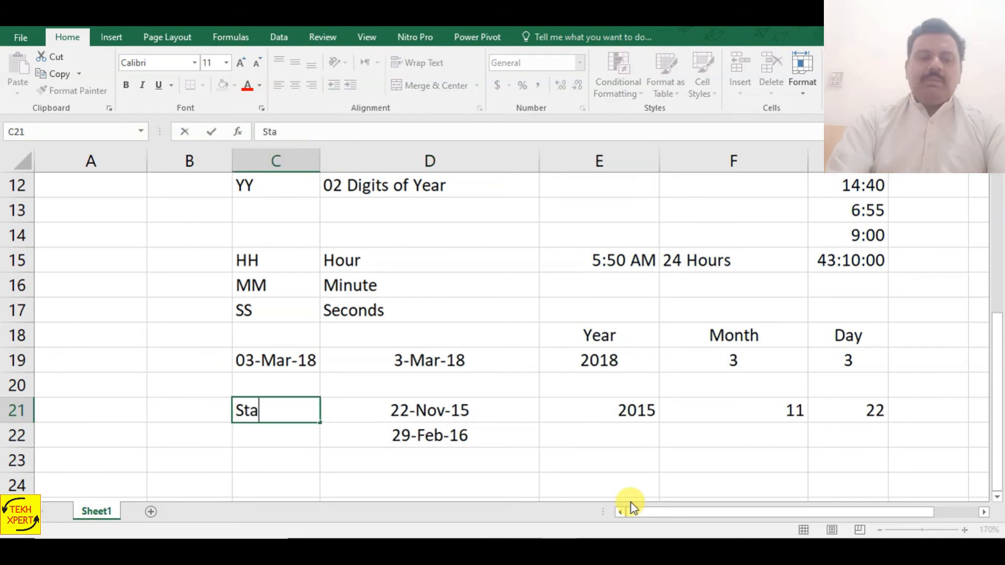
{"action": "type", "text": "rt Date"}
{"action": "key", "text": "Return"}
{"action": "type", "text": "End Date"}
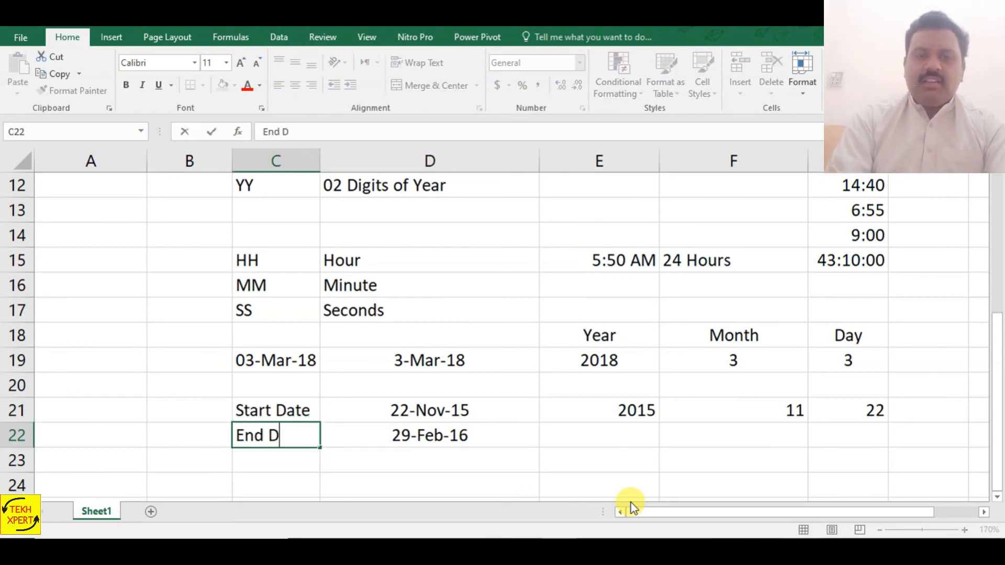
{"action": "key", "text": "Return"}
{"action": "scroll", "coordinate": [632, 504], "scroll_direction": "down", "scroll_amount": 1}
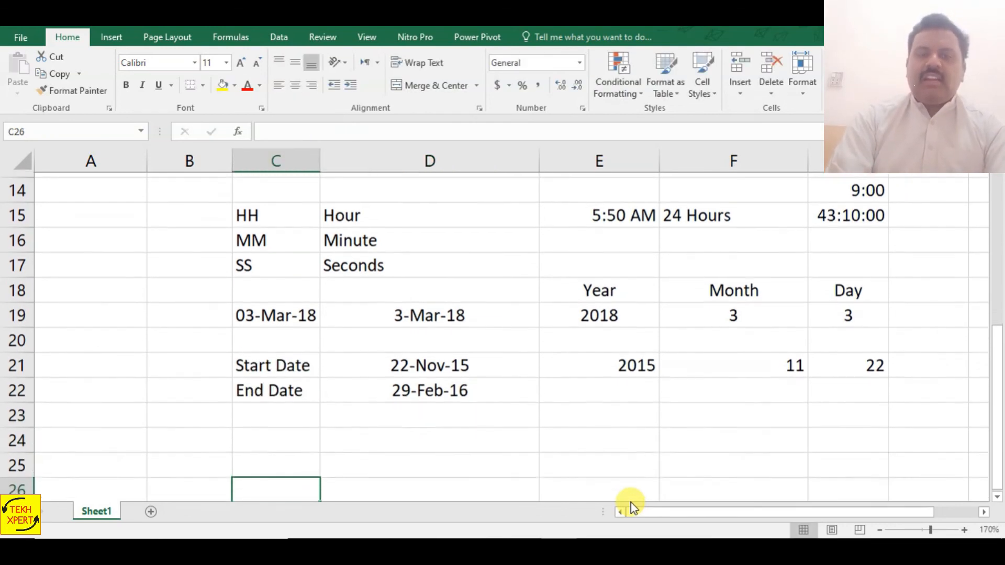
{"action": "key", "text": "Down"}
{"action": "type", "text": "Days"}
{"action": "key", "text": "Return"}
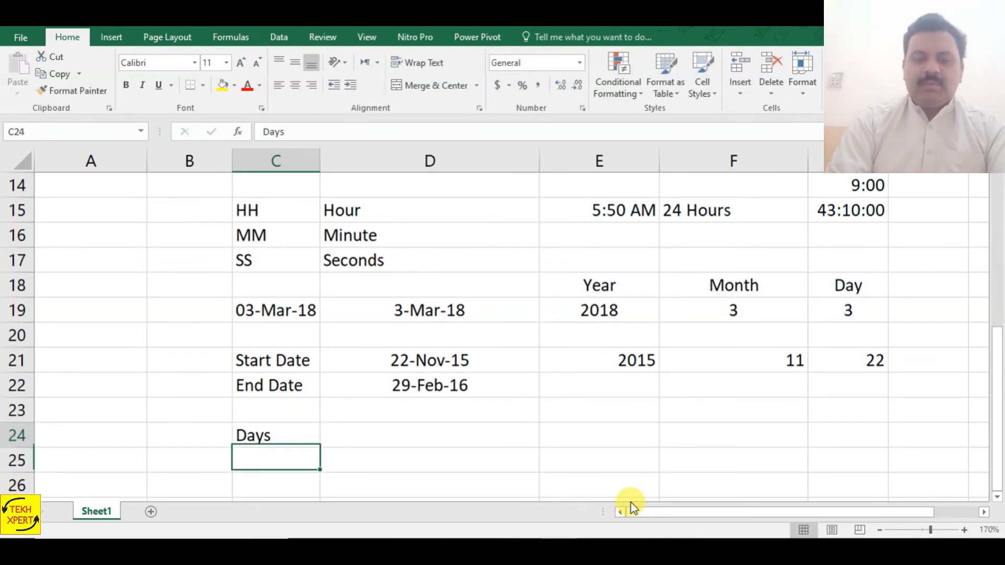
Count the days between the start and end dates in D24 with =DAYS(D22,D21), and center the cell horizontally and vertically.
{"action": "key", "text": "Up"}
{"action": "key", "text": "Right"}
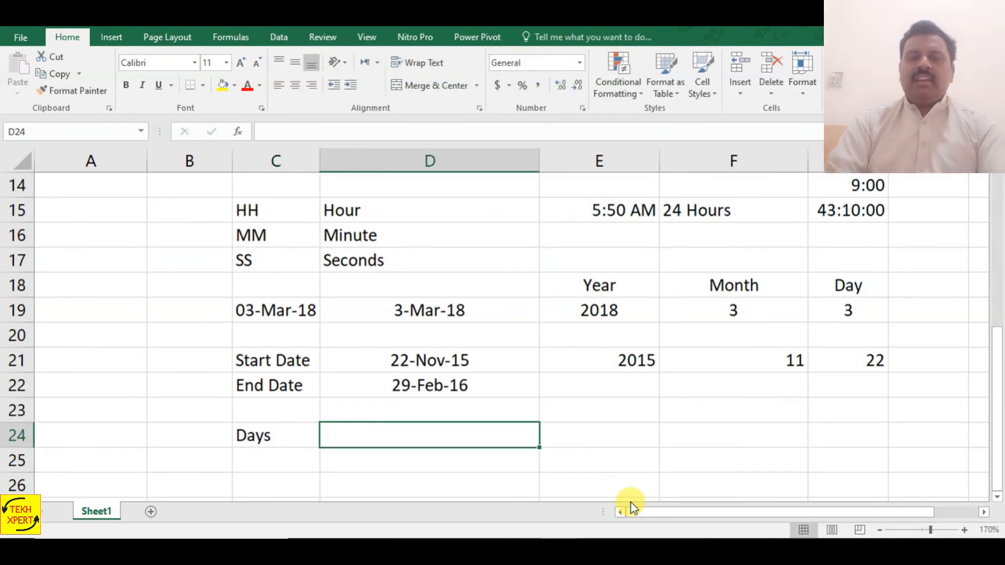
{"action": "type", "text": "=days"}
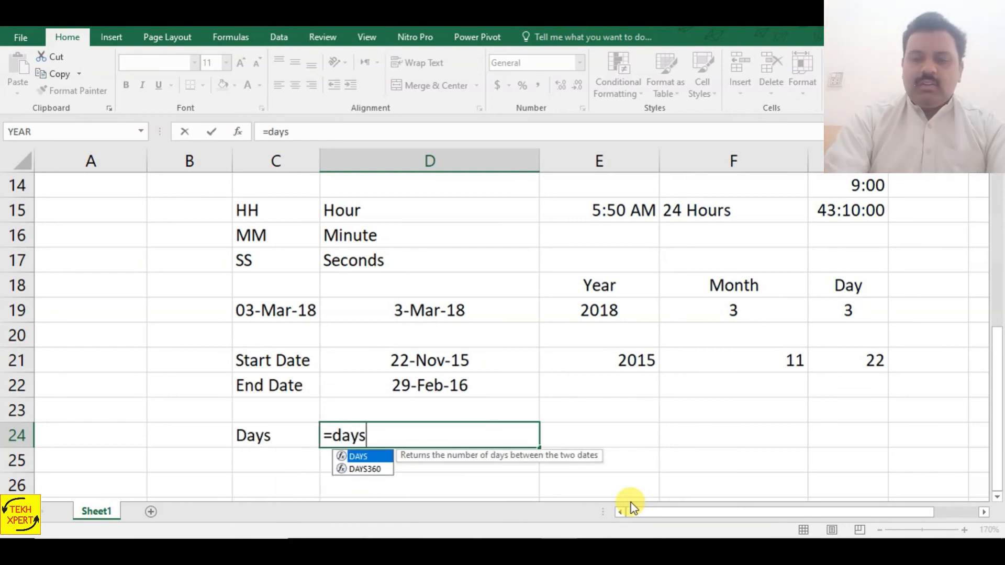
{"action": "key", "text": "Tab"}
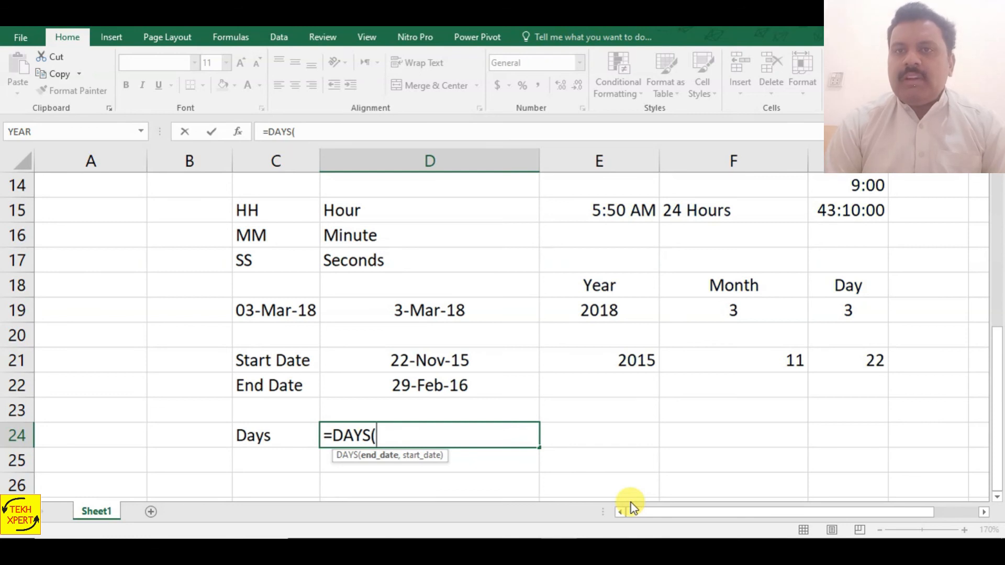
{"action": "left_click", "coordinate": [415, 382]}
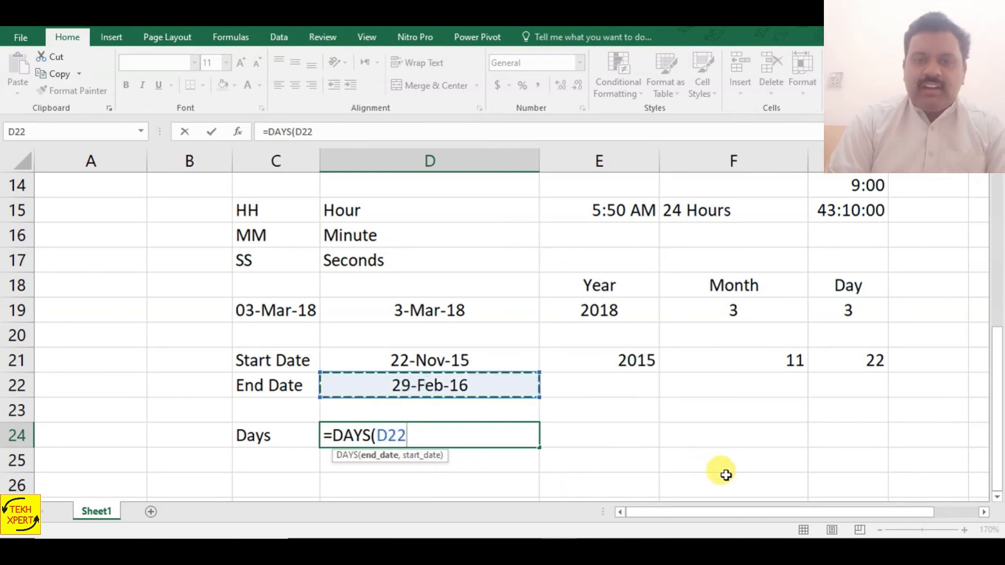
{"action": "type", "text": ","}
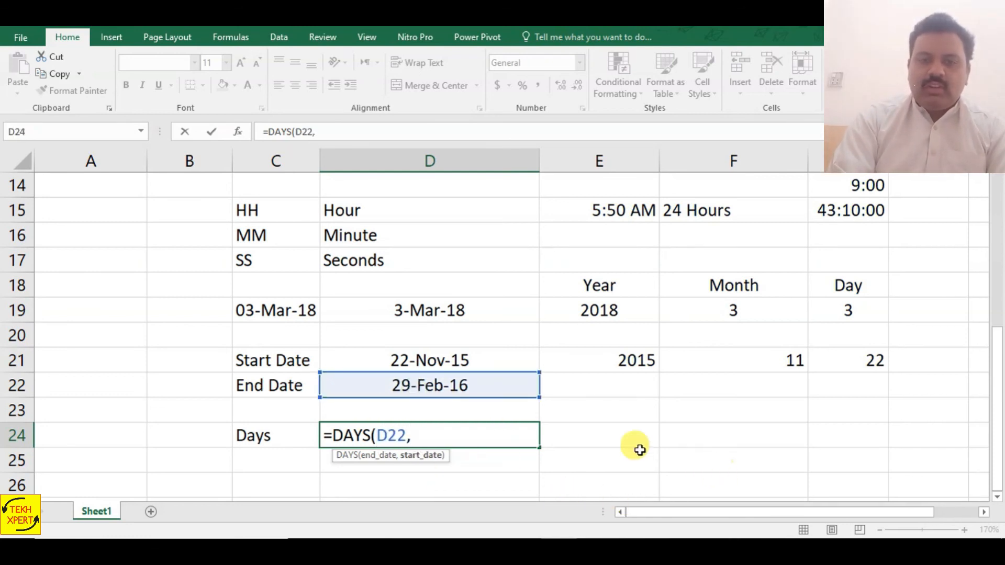
{"action": "left_click", "coordinate": [465, 360]}
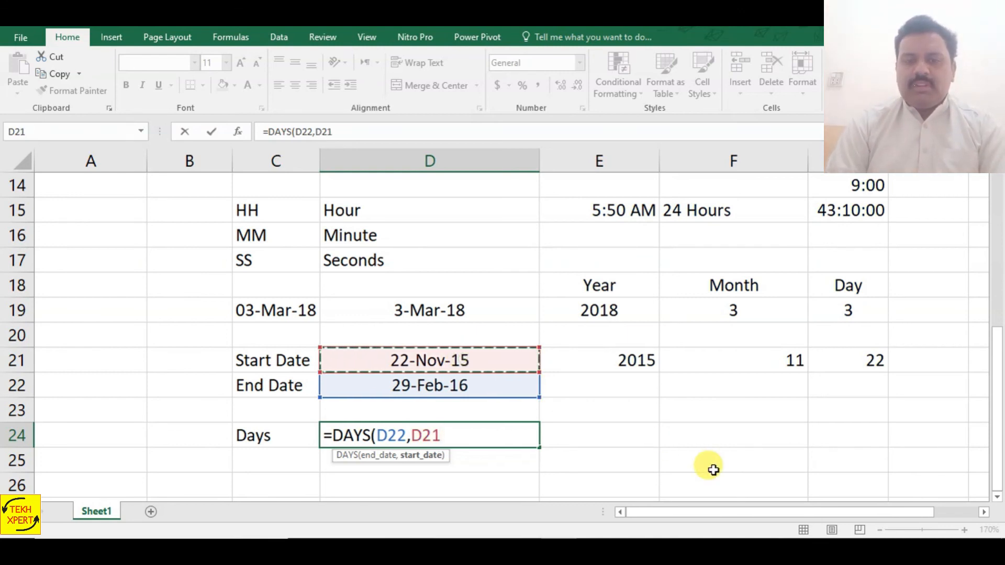
{"action": "type", "text": ")"}
{"action": "key", "text": "Return"}
{"action": "key", "text": "Up"}
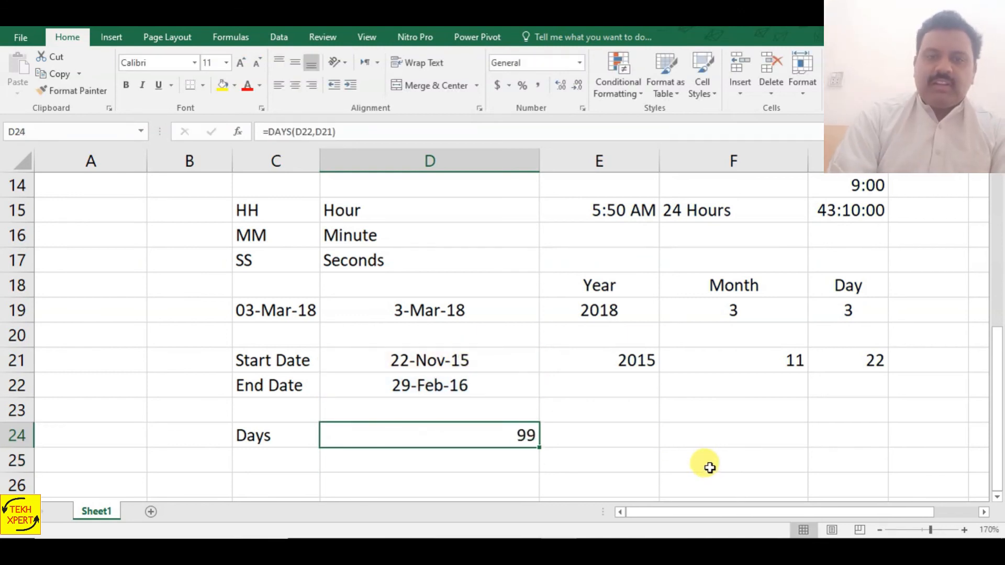
{"action": "left_click", "coordinate": [296, 85]}
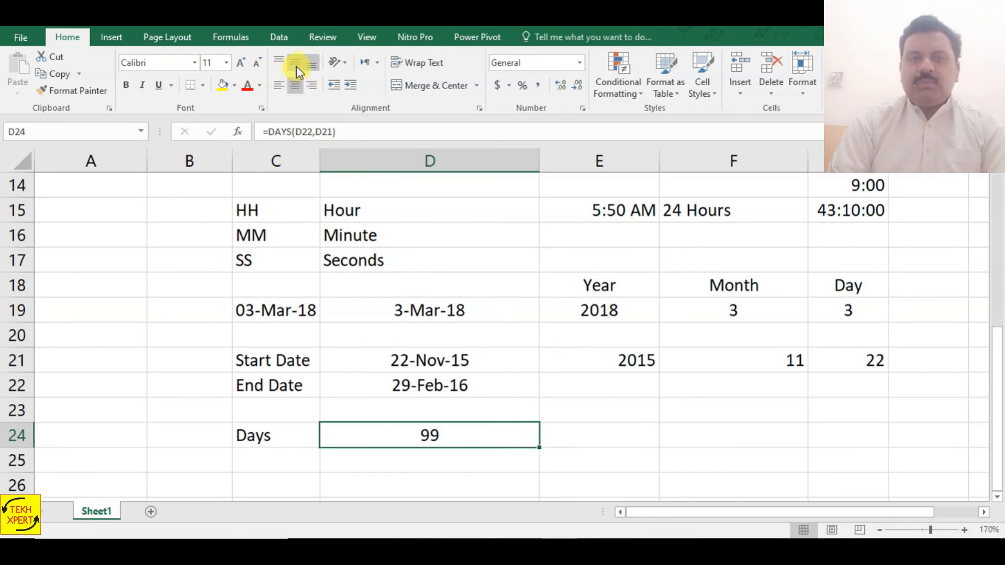
{"action": "left_click", "coordinate": [296, 65]}
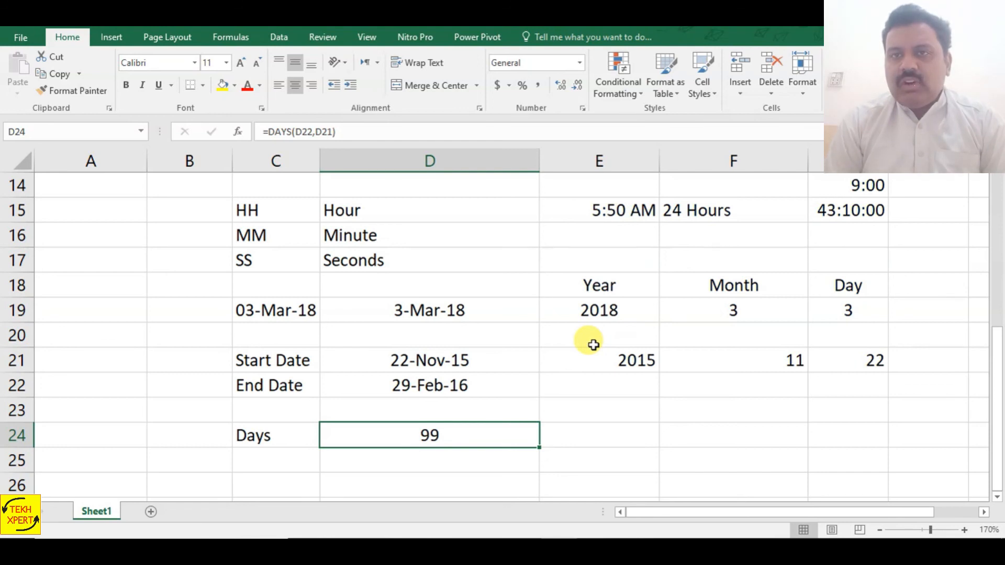
Change the start date's year value in E21 to 2016.
{"action": "key", "text": "Up"}
{"action": "key", "text": "Up"}
{"action": "key", "text": "Up"}
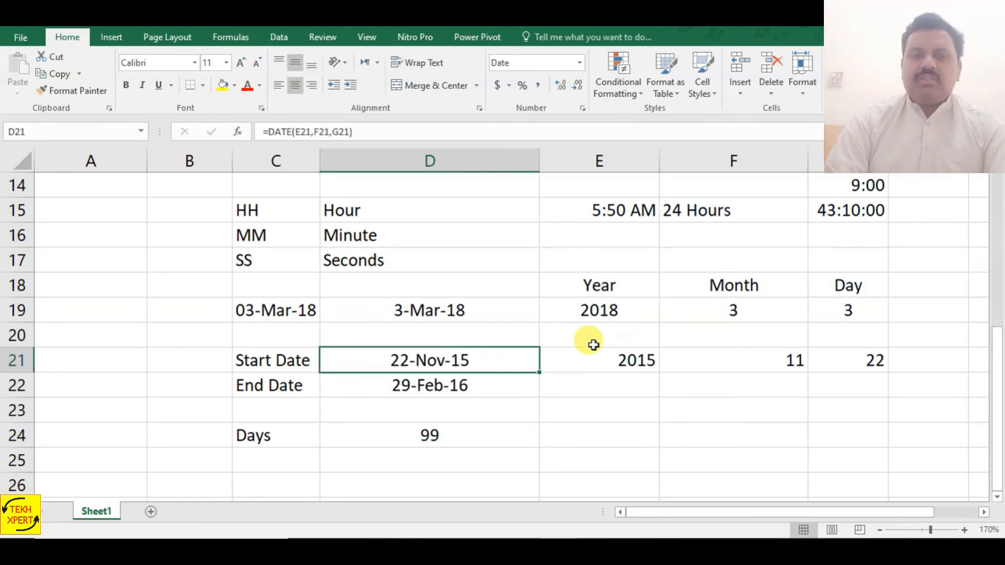
{"action": "key", "text": "Right"}
{"action": "key", "text": "Right"}
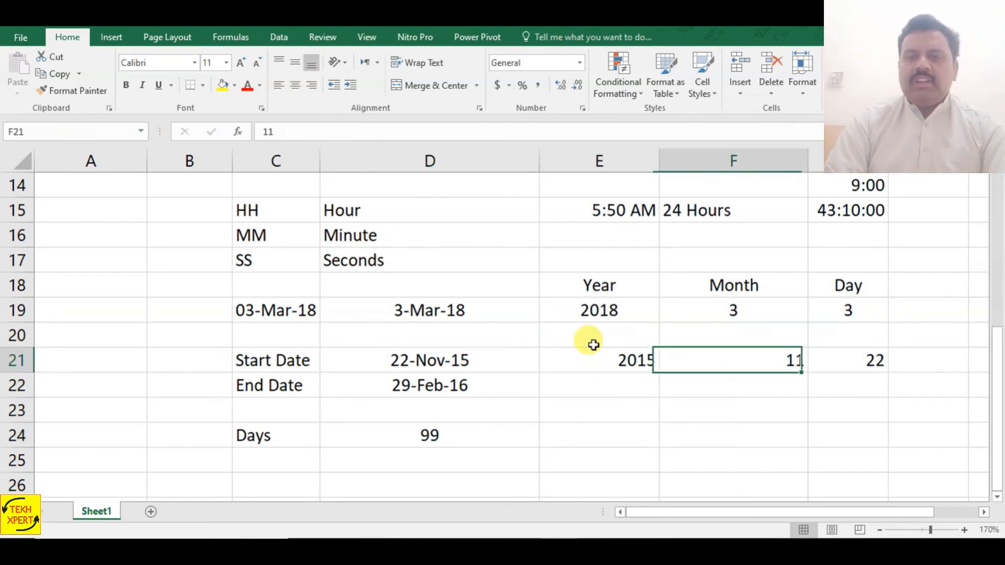
{"action": "key", "text": "Left"}
{"action": "key", "text": "F2"}
{"action": "key", "text": "BackSpace"}
{"action": "type", "text": "6"}
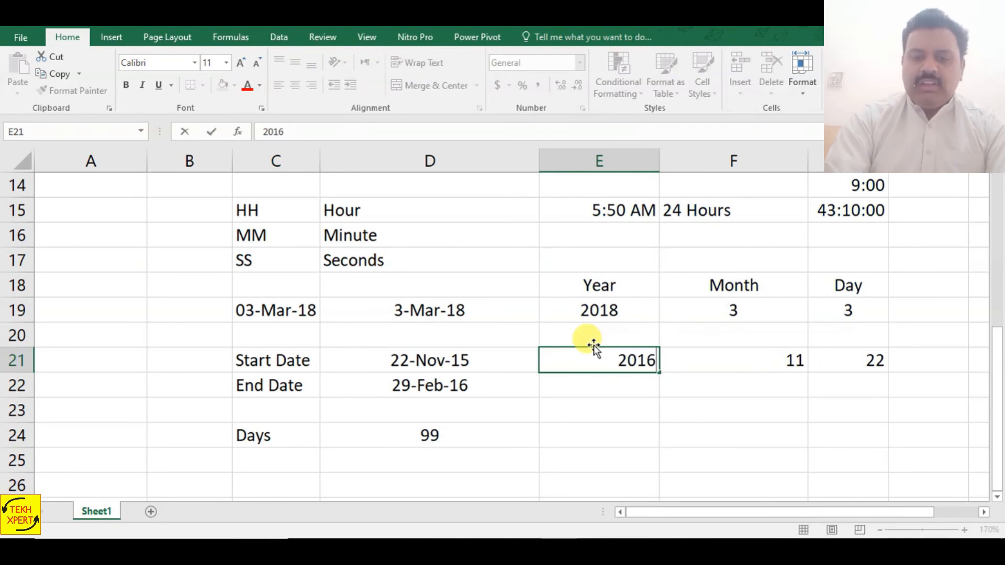
Set the start date's month in F21 to 10 and its day in G21 to 4.
{"action": "key", "text": "Tab"}
{"action": "key", "text": "F2"}
{"action": "key", "text": "BackSpace"}
{"action": "type", "text": "0"}
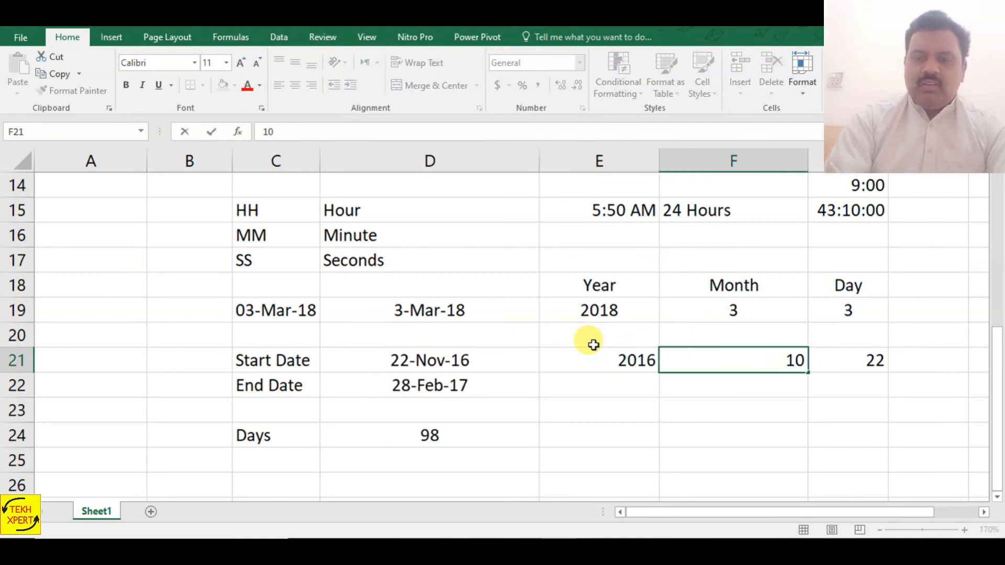
{"action": "key", "text": "Tab"}
{"action": "type", "text": "04"}
{"action": "key", "text": "Return"}
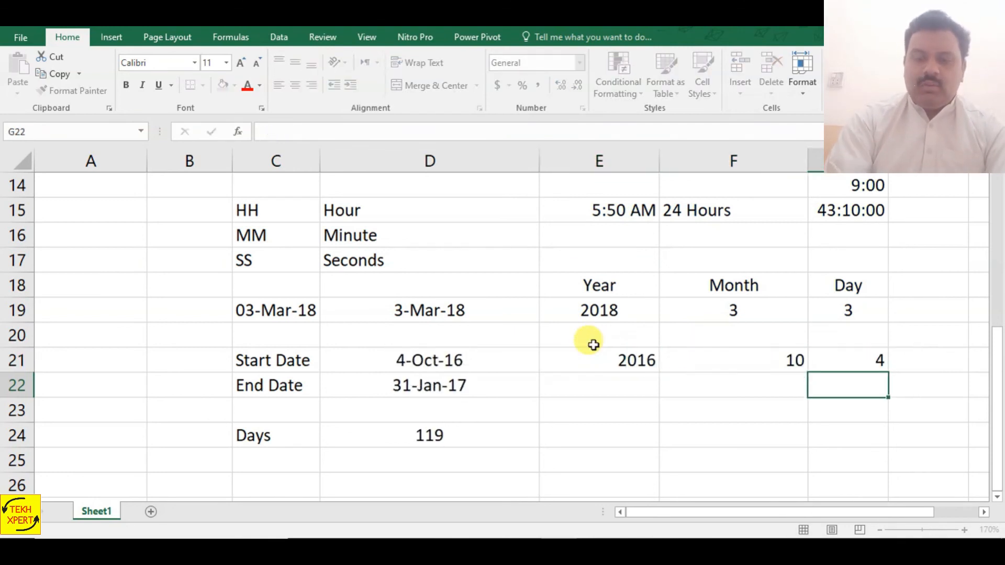
Review the start date, end date and day-count formulas in D21, D22 and D24, and look over the rest of the sheet.
{"action": "left_click", "coordinate": [478, 352]}
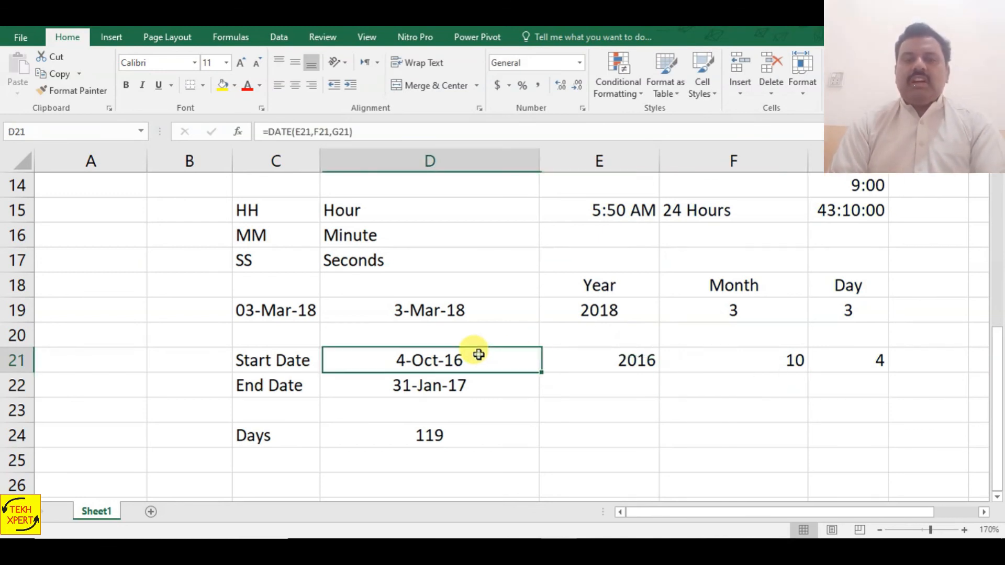
{"action": "left_click", "coordinate": [471, 392]}
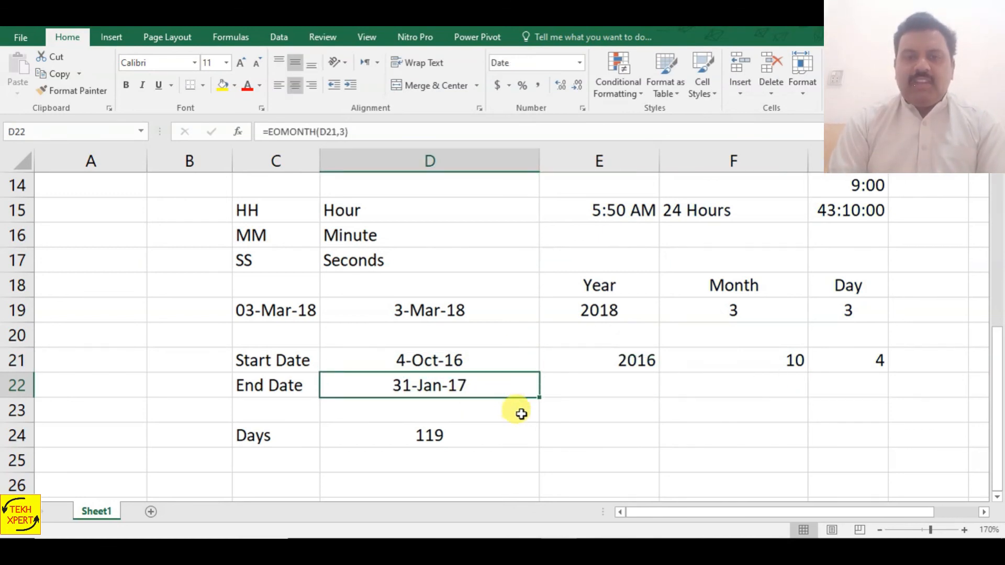
{"action": "key", "text": "F2"}
{"action": "key", "text": "Escape"}
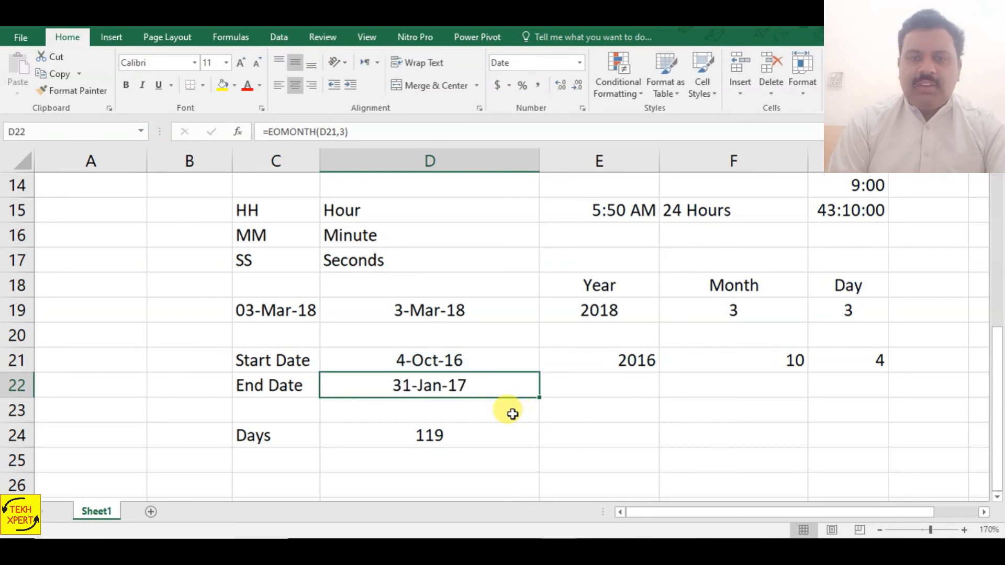
{"action": "left_click", "coordinate": [460, 359]}
{"action": "left_click", "coordinate": [459, 386]}
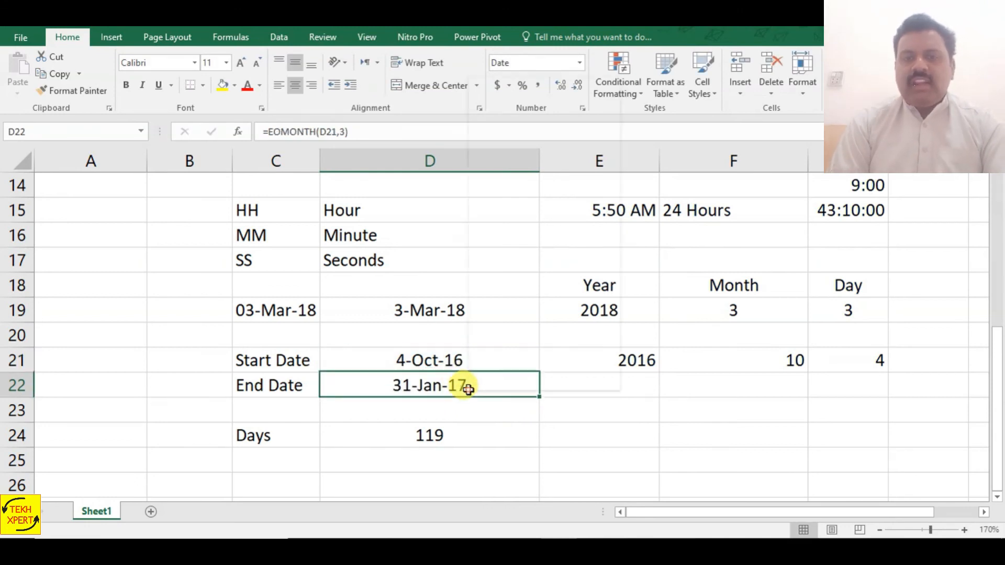
{"action": "right_click", "coordinate": [465, 393]}
{"action": "key", "text": "Escape"}
{"action": "left_click", "coordinate": [393, 433]}
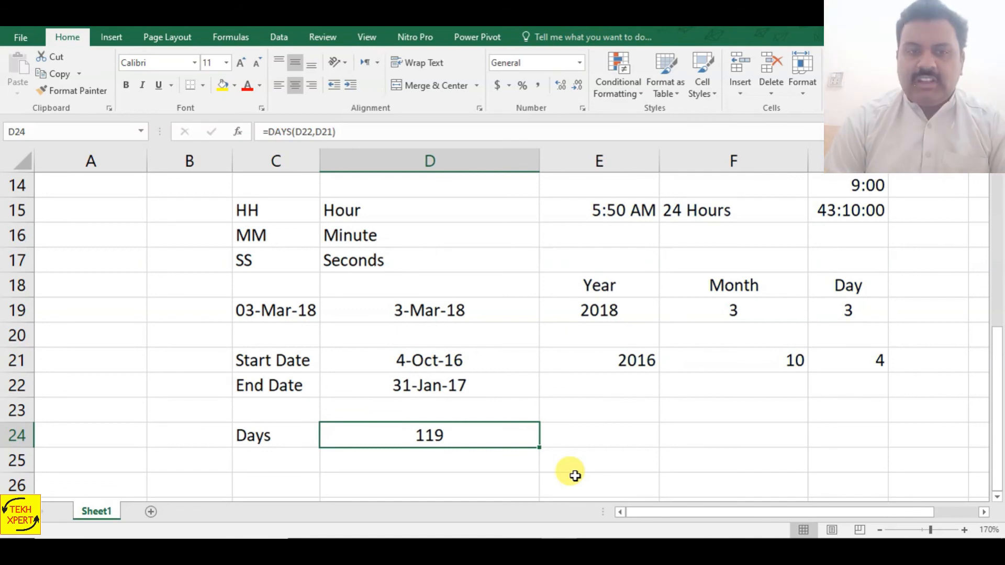
{"action": "left_click_drag", "start_coordinate": [999, 417], "coordinate": [992, 246]}
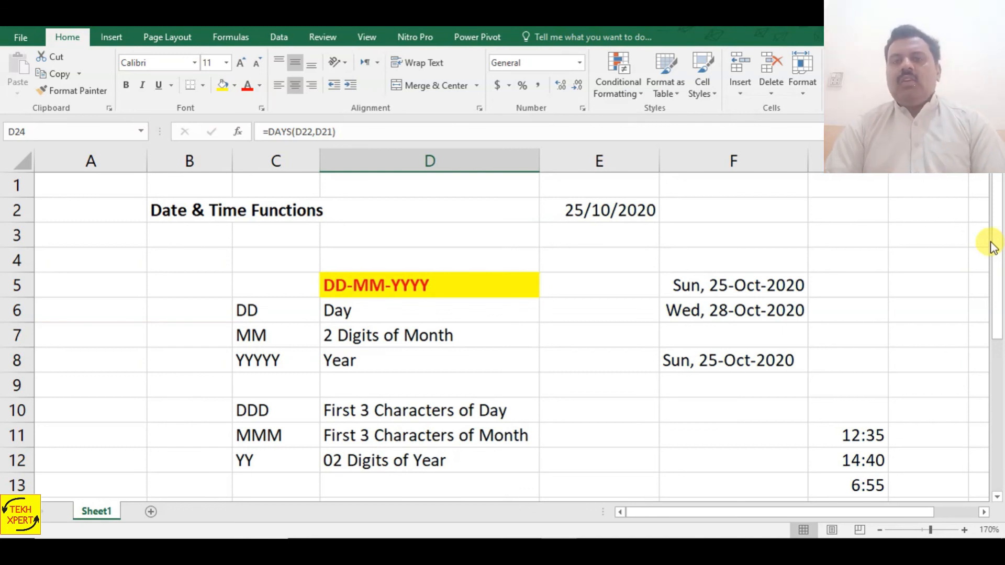
{"action": "left_click_drag", "start_coordinate": [993, 243], "coordinate": [999, 378]}
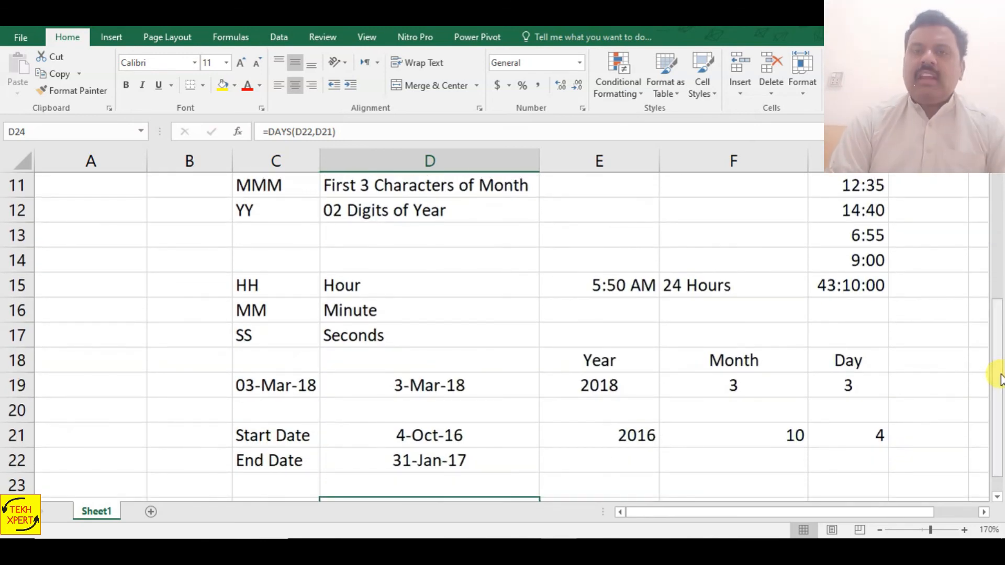